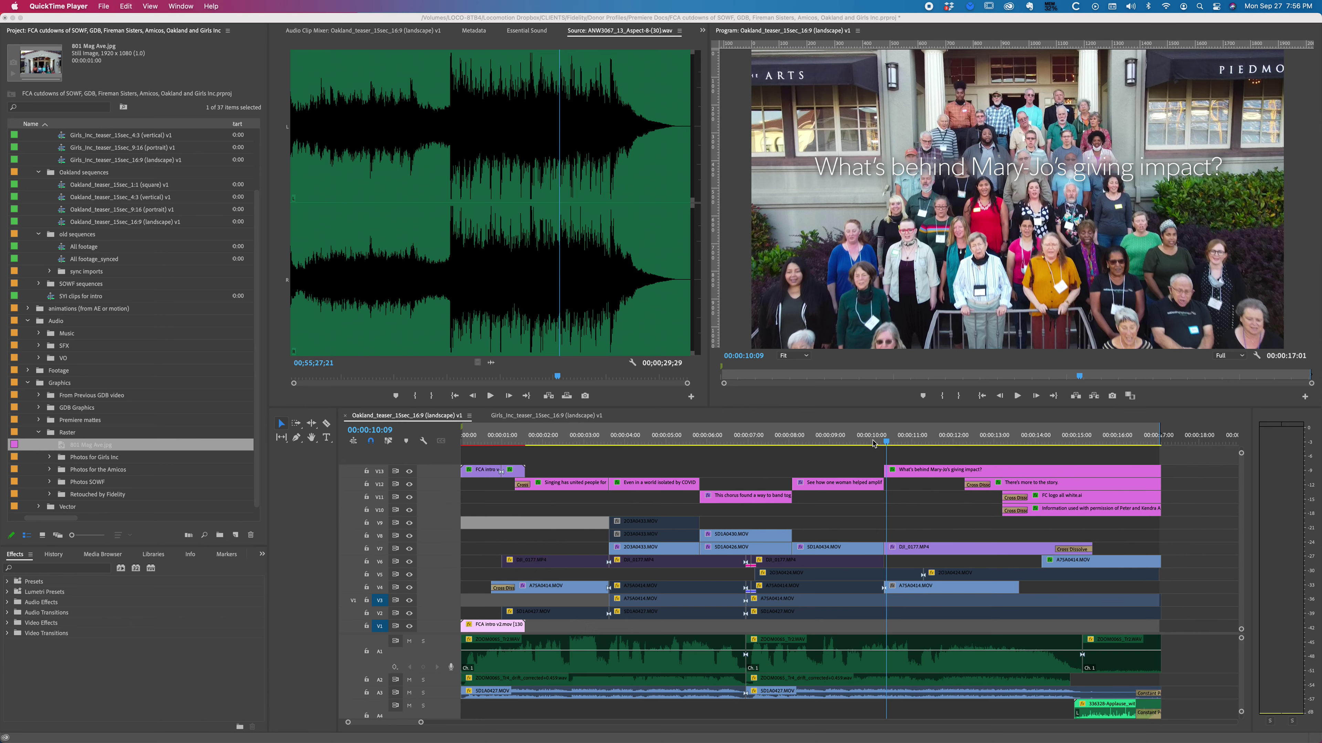
Step: Play the teaser's ending from about 10 s and again from about 12 s
{"action": "left_click", "coordinate": [873, 443]}
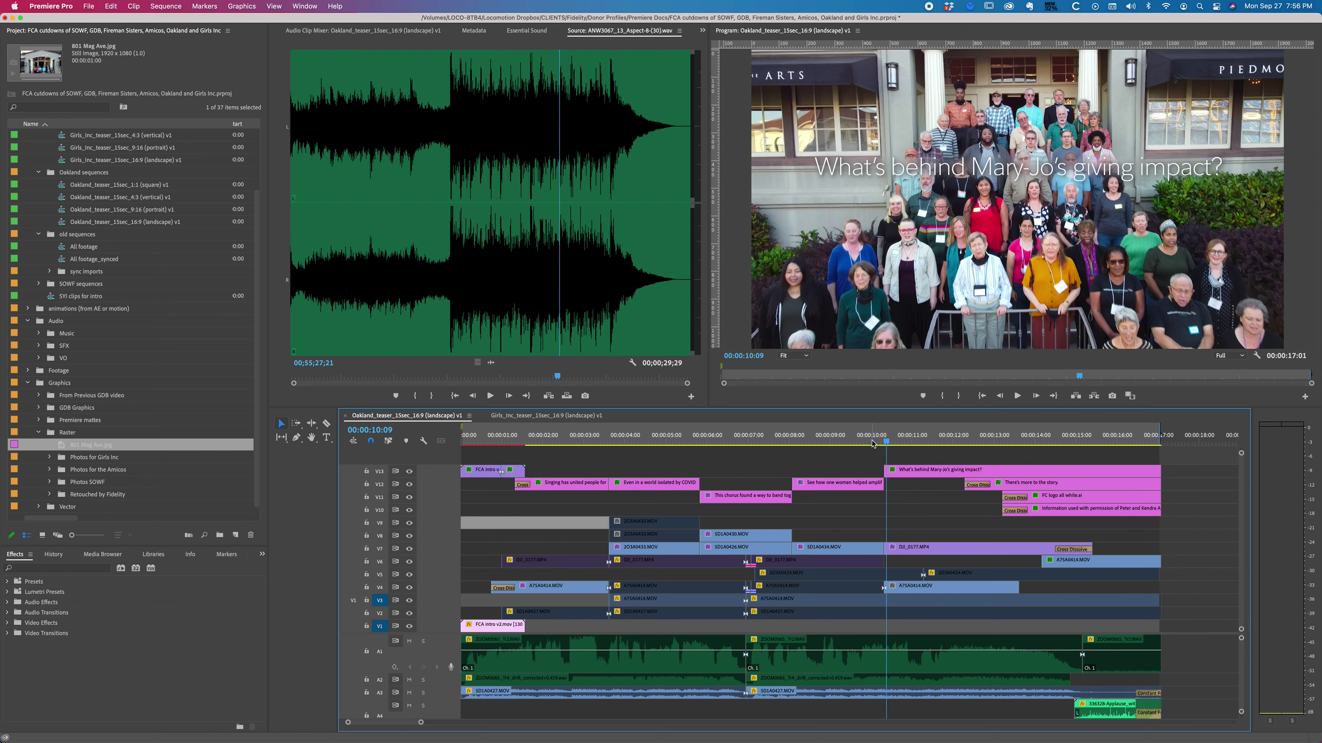
{"action": "left_click", "coordinate": [874, 444]}
{"action": "key", "text": "space"}
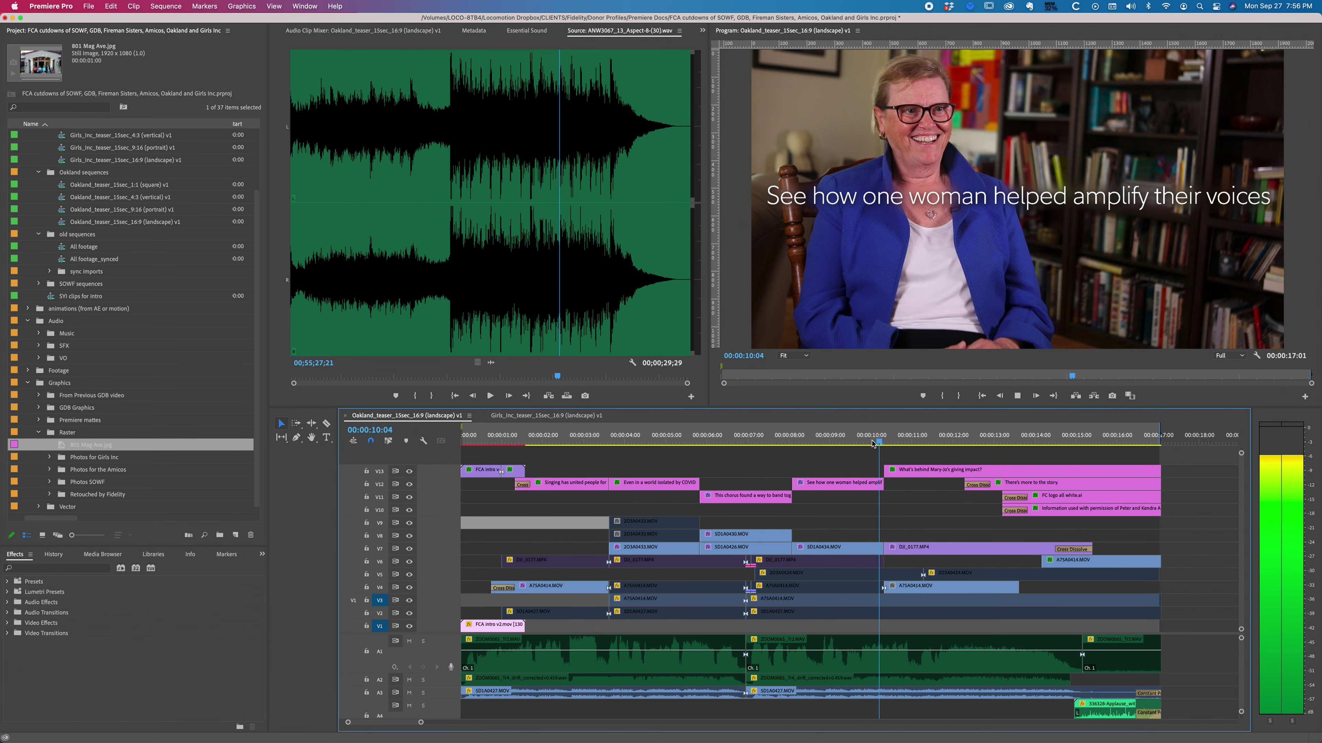
{"action": "key", "text": "space"}
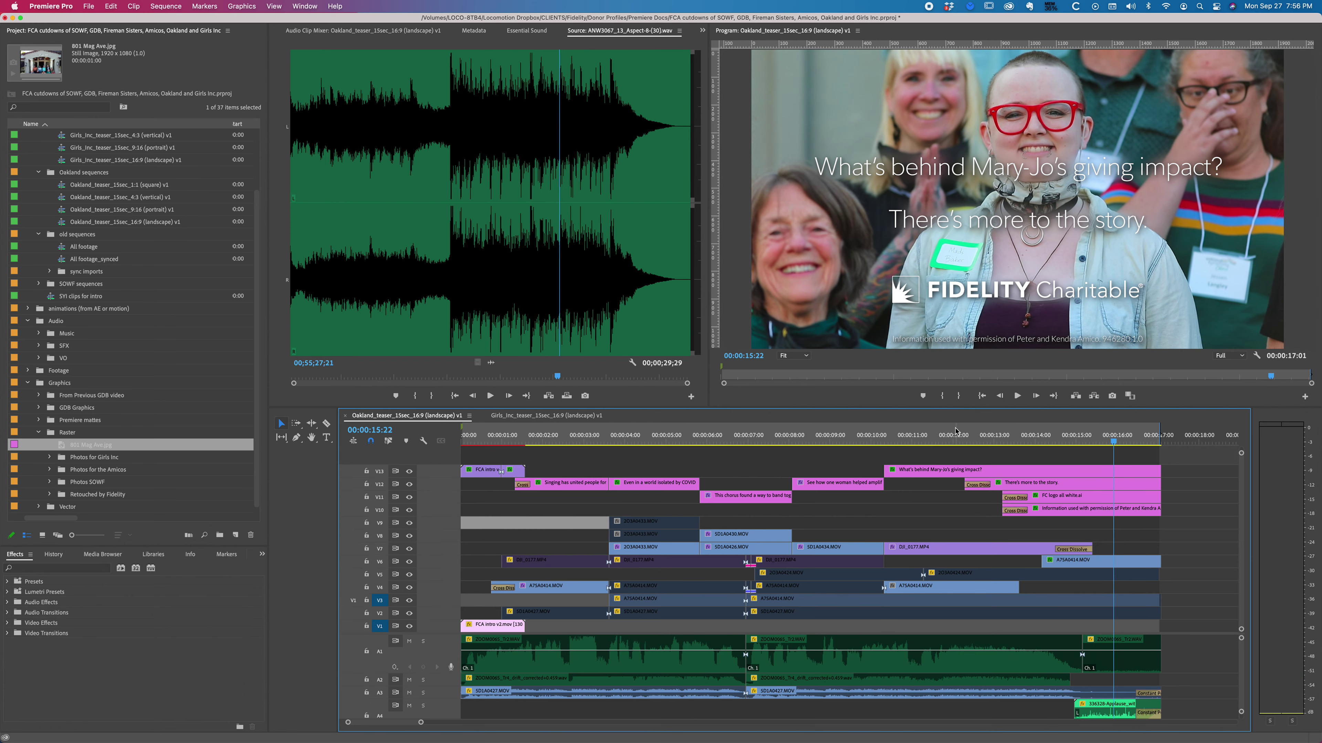
{"action": "left_click", "coordinate": [956, 431]}
{"action": "key", "text": "space"}
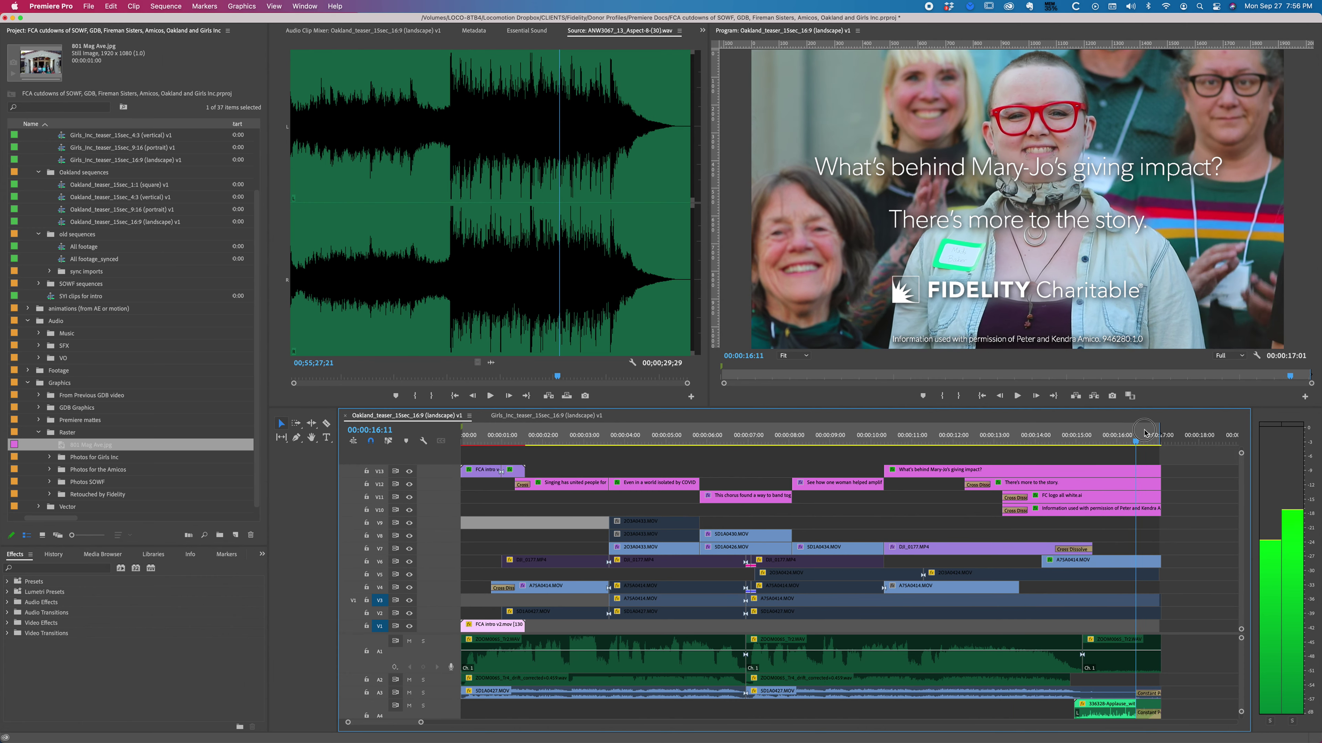
Step: Scrub the playhead back to the drone shot with the sign at 14:14
{"action": "left_click", "coordinate": [1170, 424]}
{"action": "left_click_drag", "start_coordinate": [1170, 424], "coordinate": [1058, 440]}
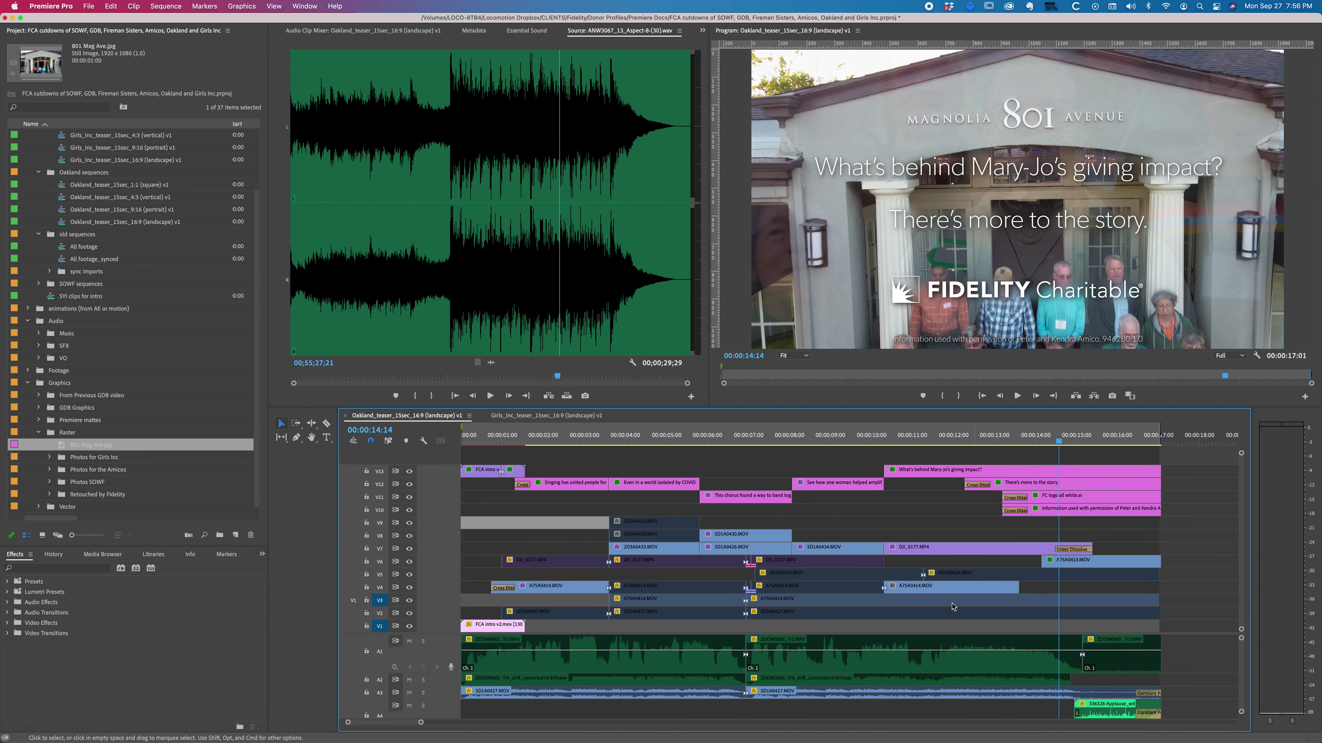
{"action": "left_click", "coordinate": [1001, 538]}
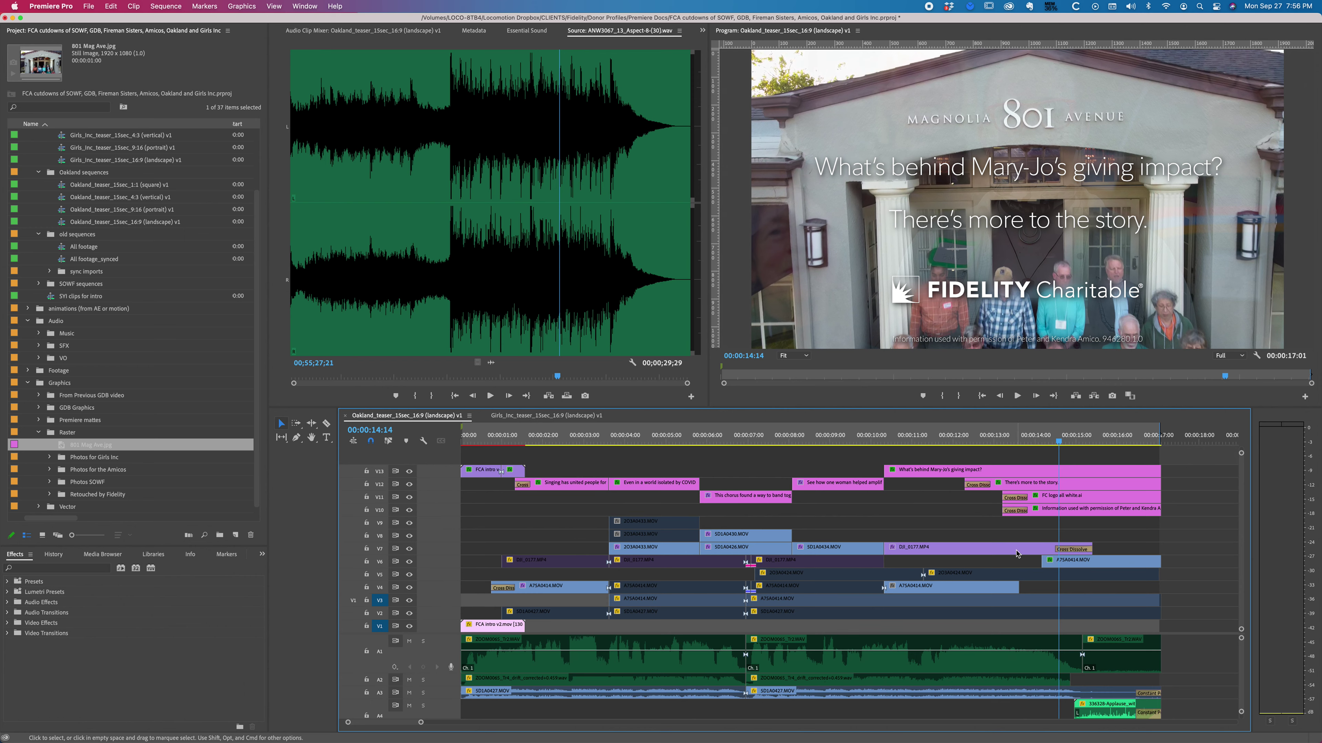
{"action": "left_click", "coordinate": [1019, 551]}
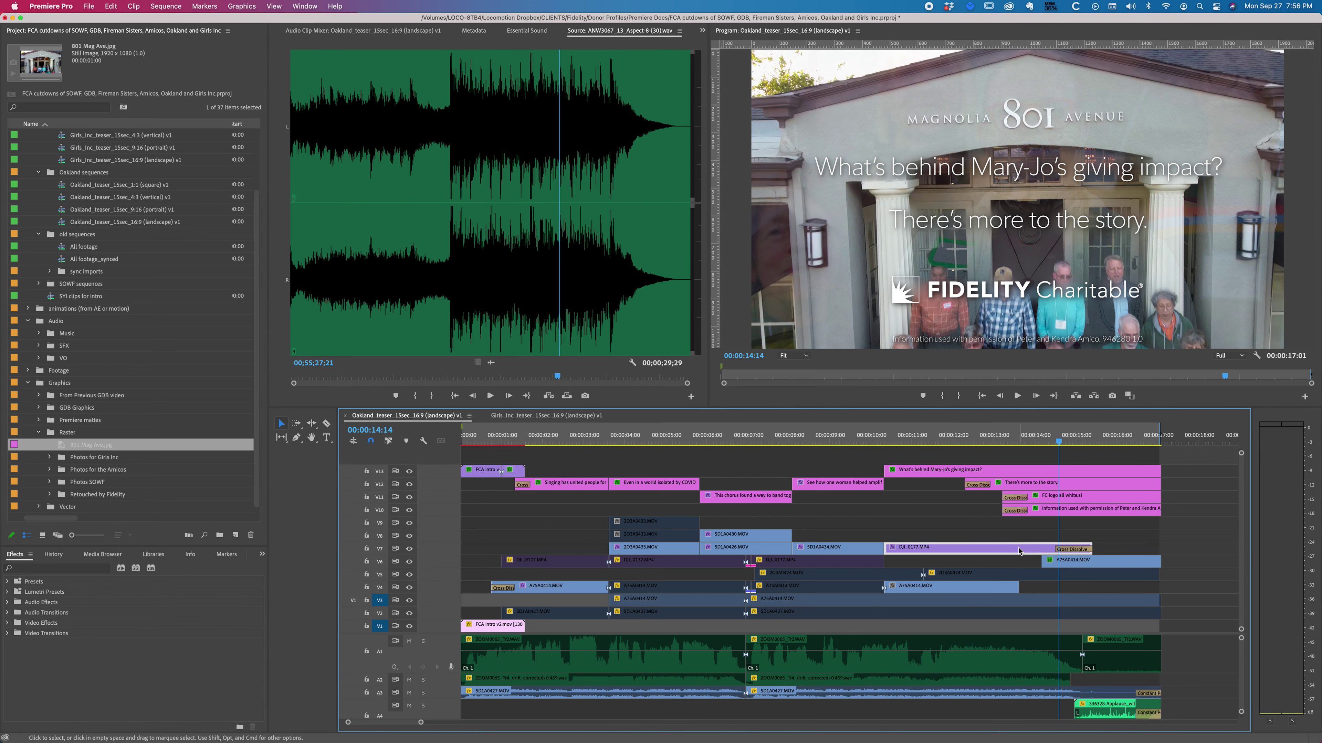
{"action": "double_click", "coordinate": [997, 550]}
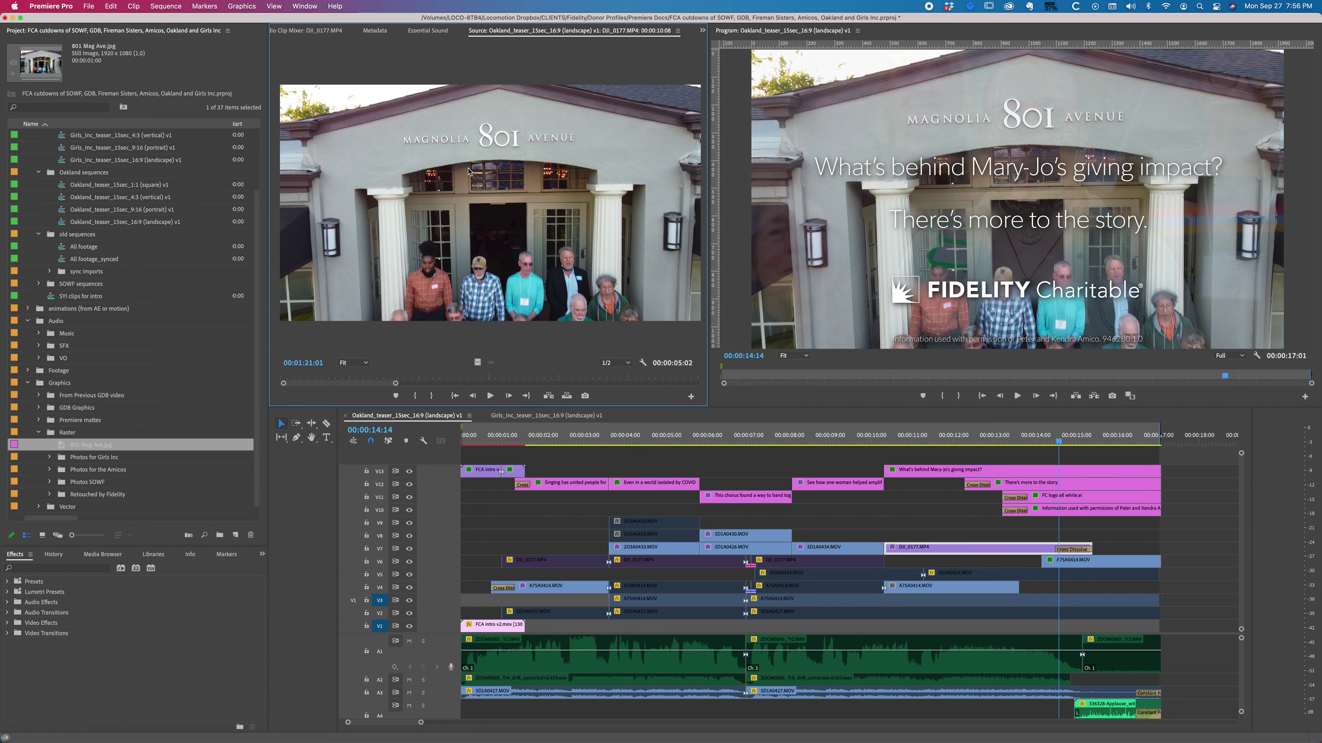
{"action": "left_click", "coordinate": [585, 397]}
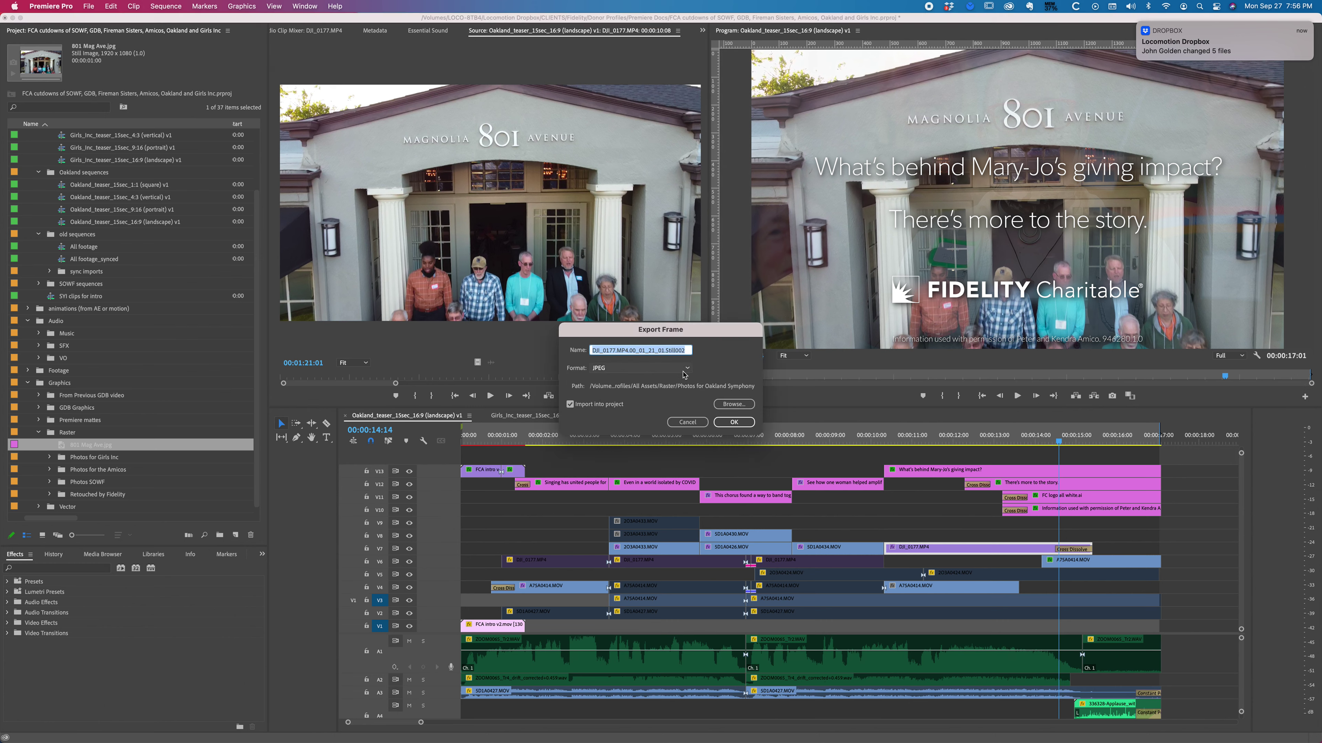
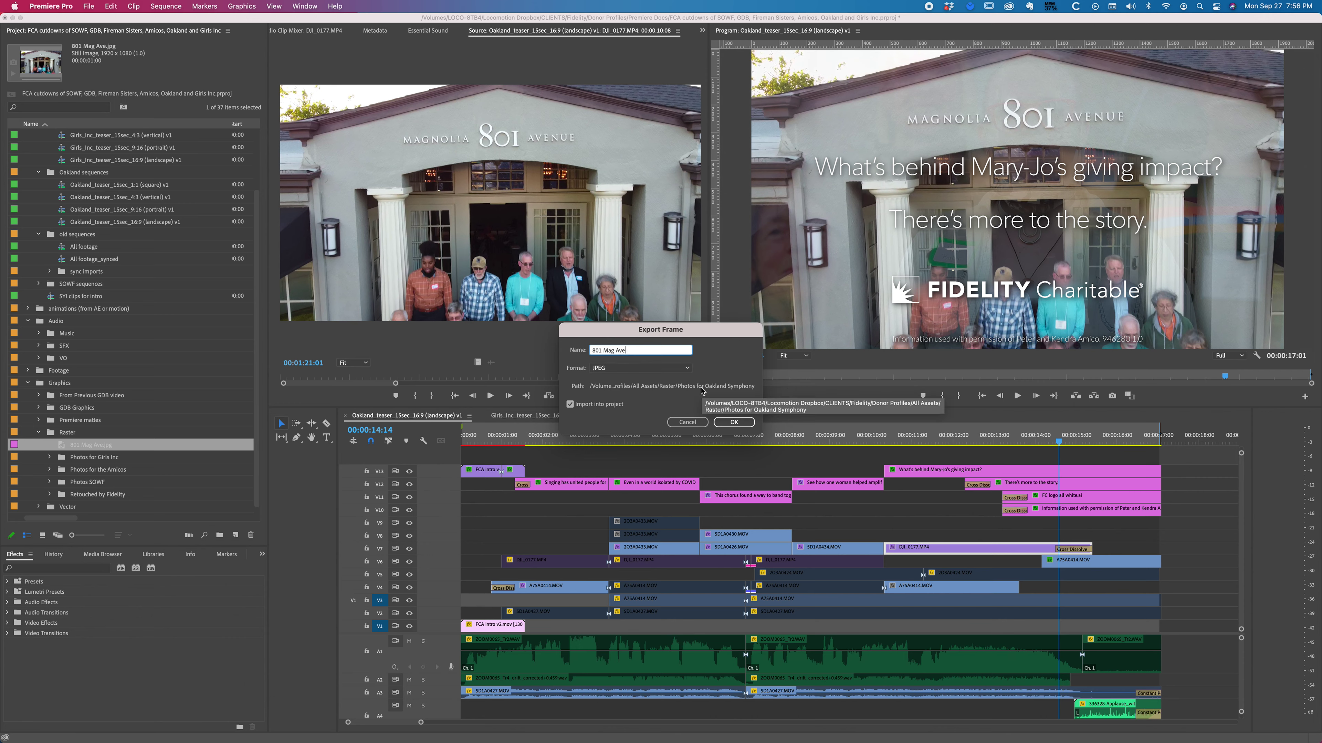
{"action": "left_click", "coordinate": [732, 423]}
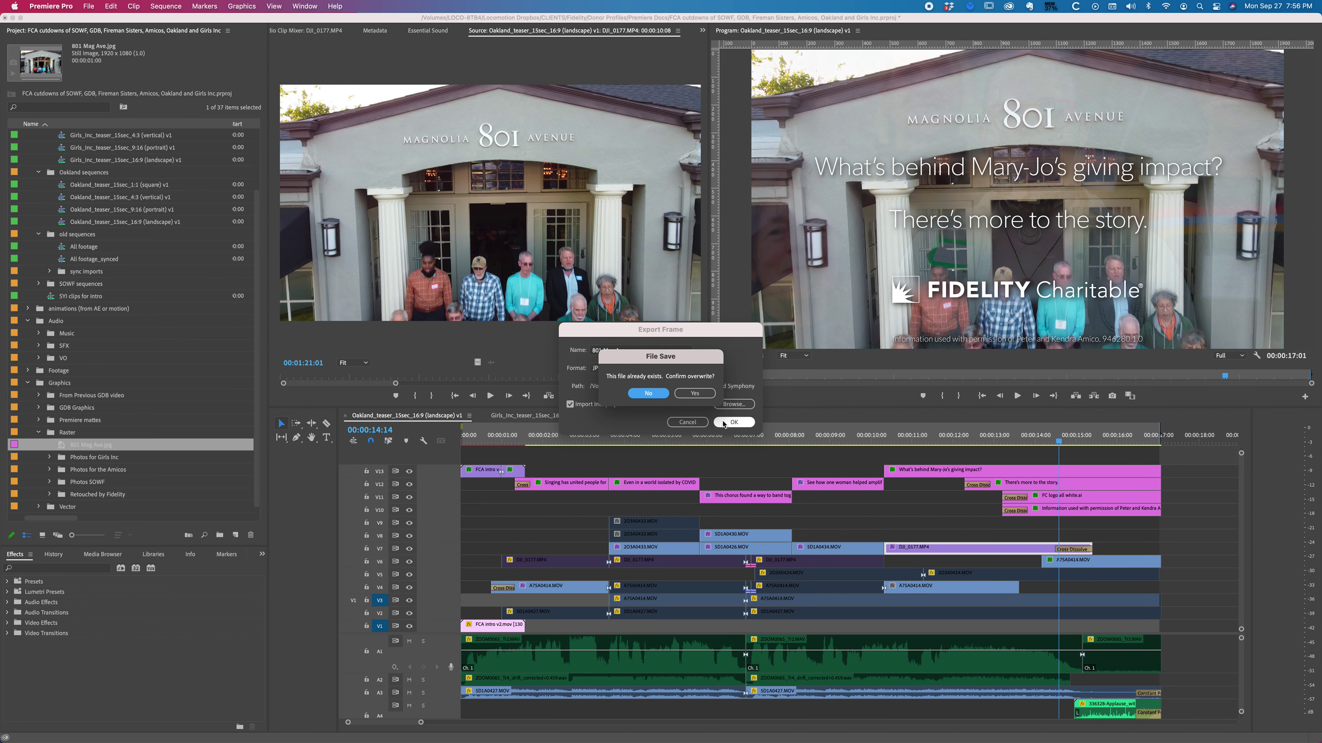
{"action": "left_click", "coordinate": [695, 393]}
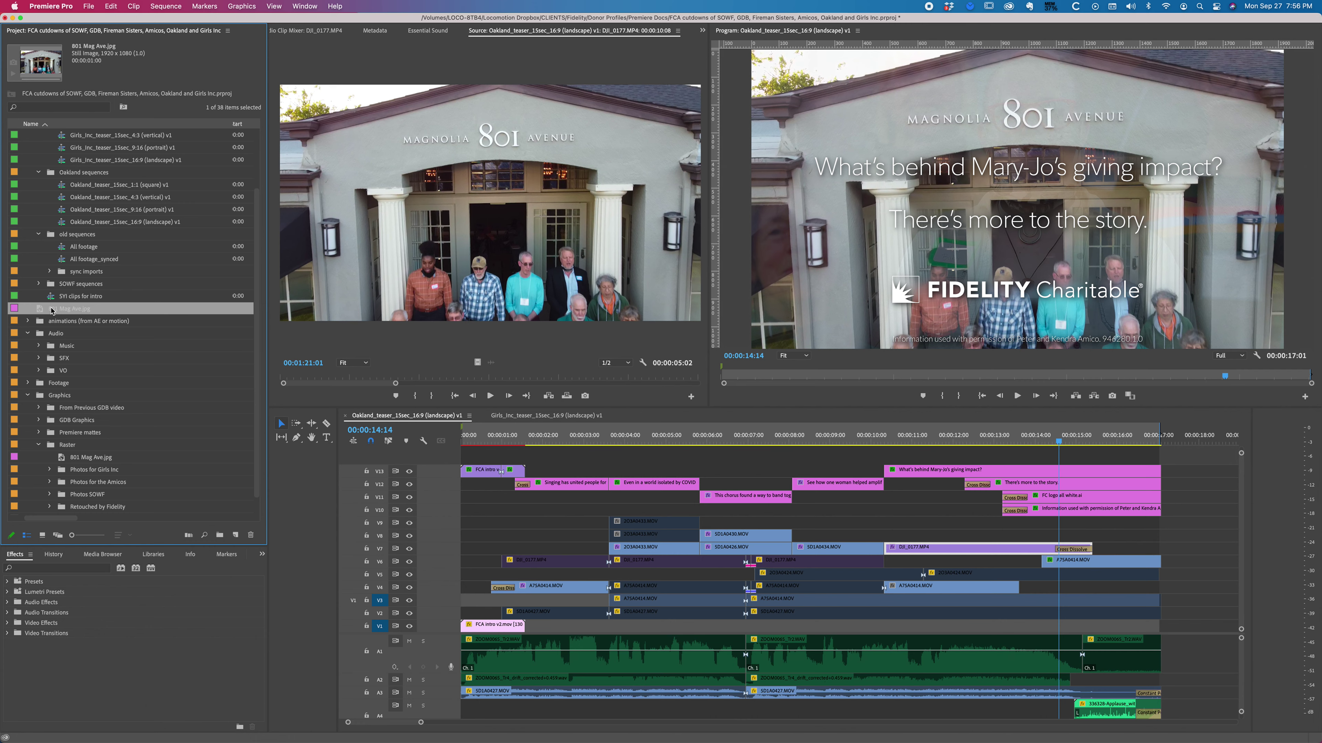
{"action": "left_click_drag", "start_coordinate": [52, 310], "coordinate": [68, 444]}
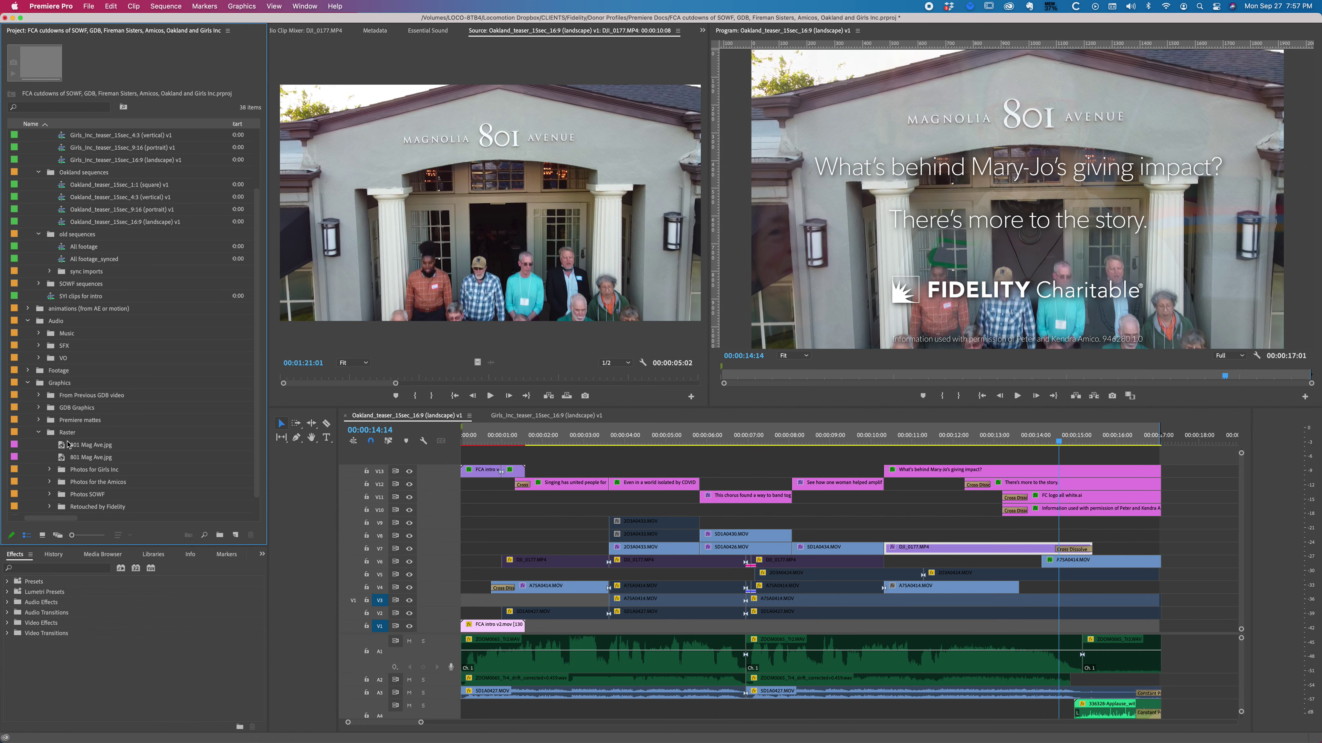
{"action": "left_click", "coordinate": [84, 458]}
{"action": "key", "text": "Delete"}
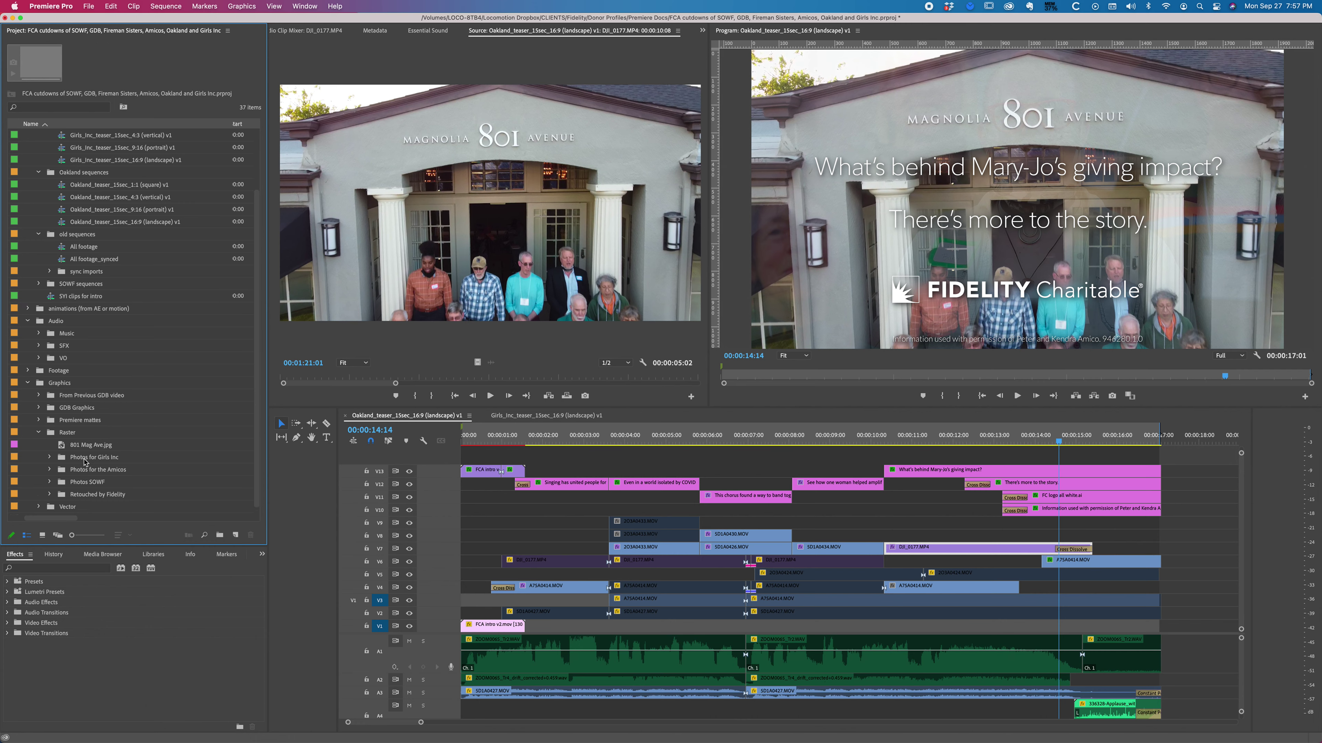
{"action": "left_click", "coordinate": [86, 447]}
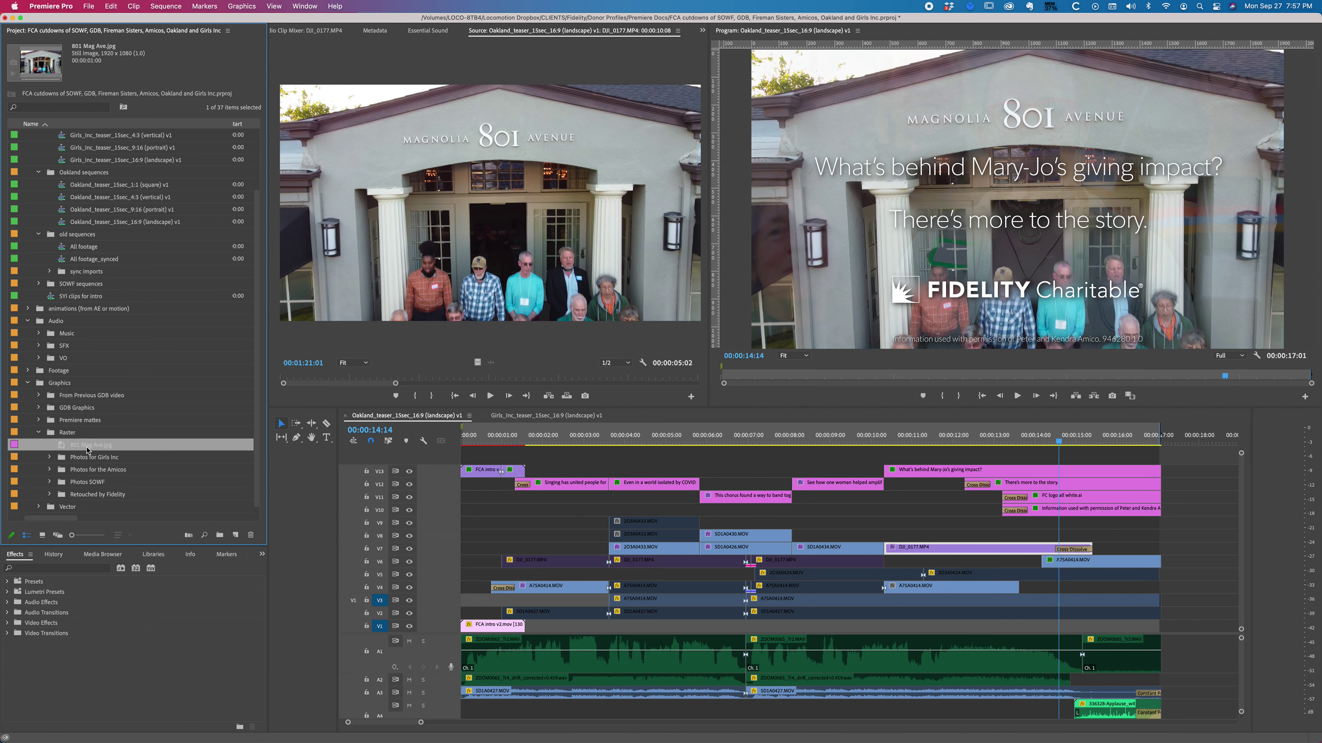
{"action": "double_click", "coordinate": [63, 448]}
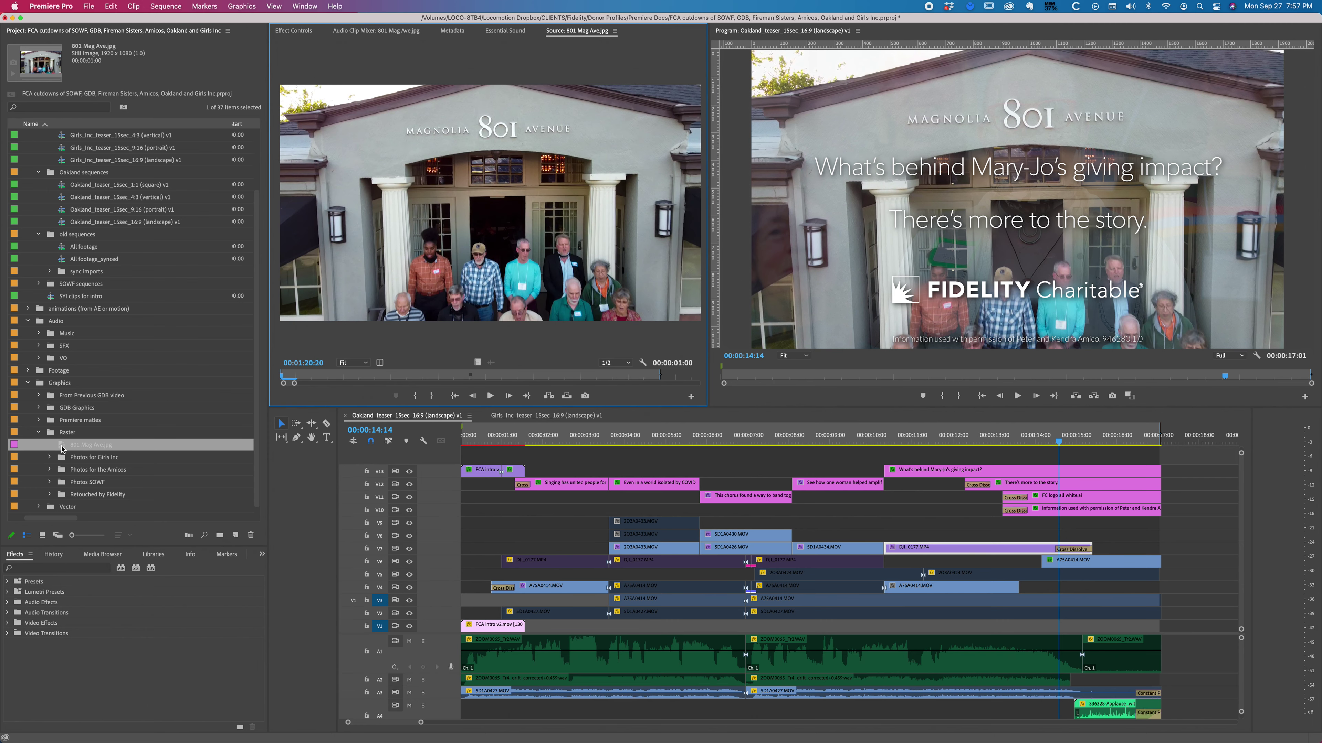
{"action": "key", "text": "super+z"}
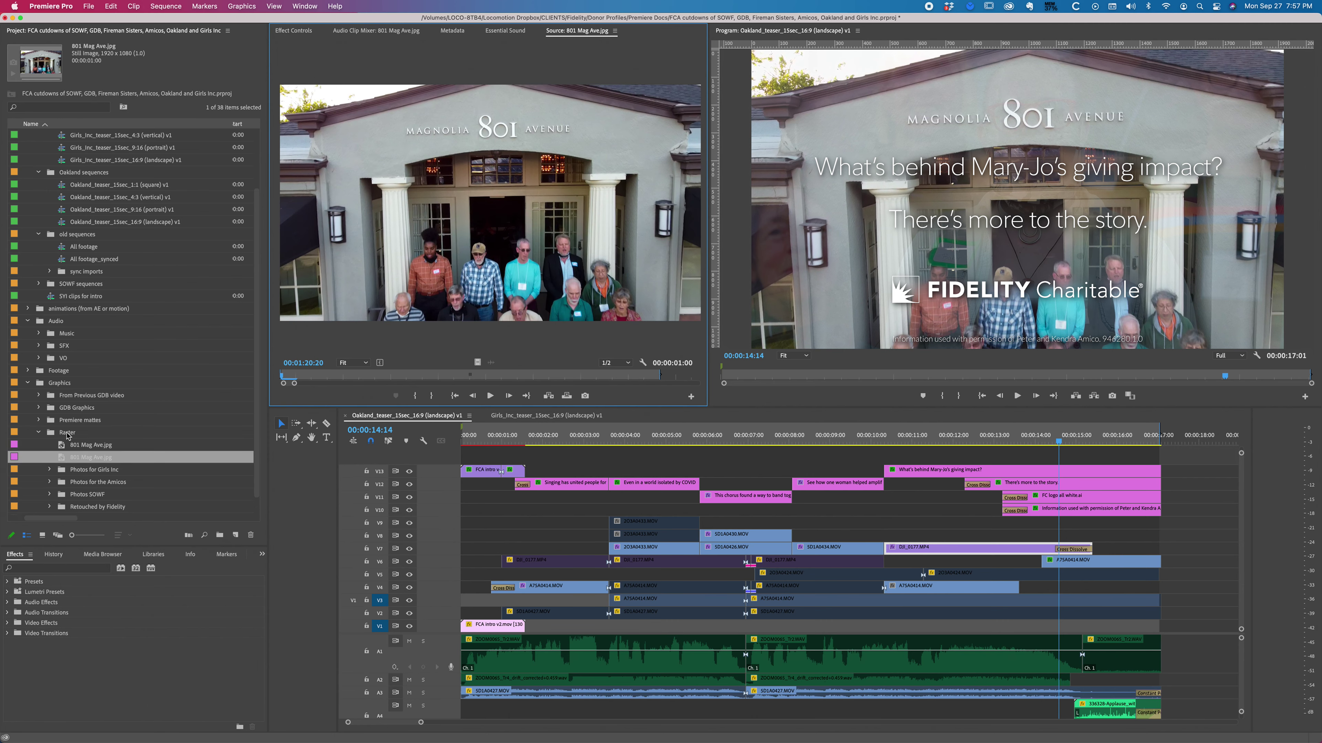
{"action": "left_click", "coordinate": [82, 444]}
{"action": "double_click", "coordinate": [81, 467]}
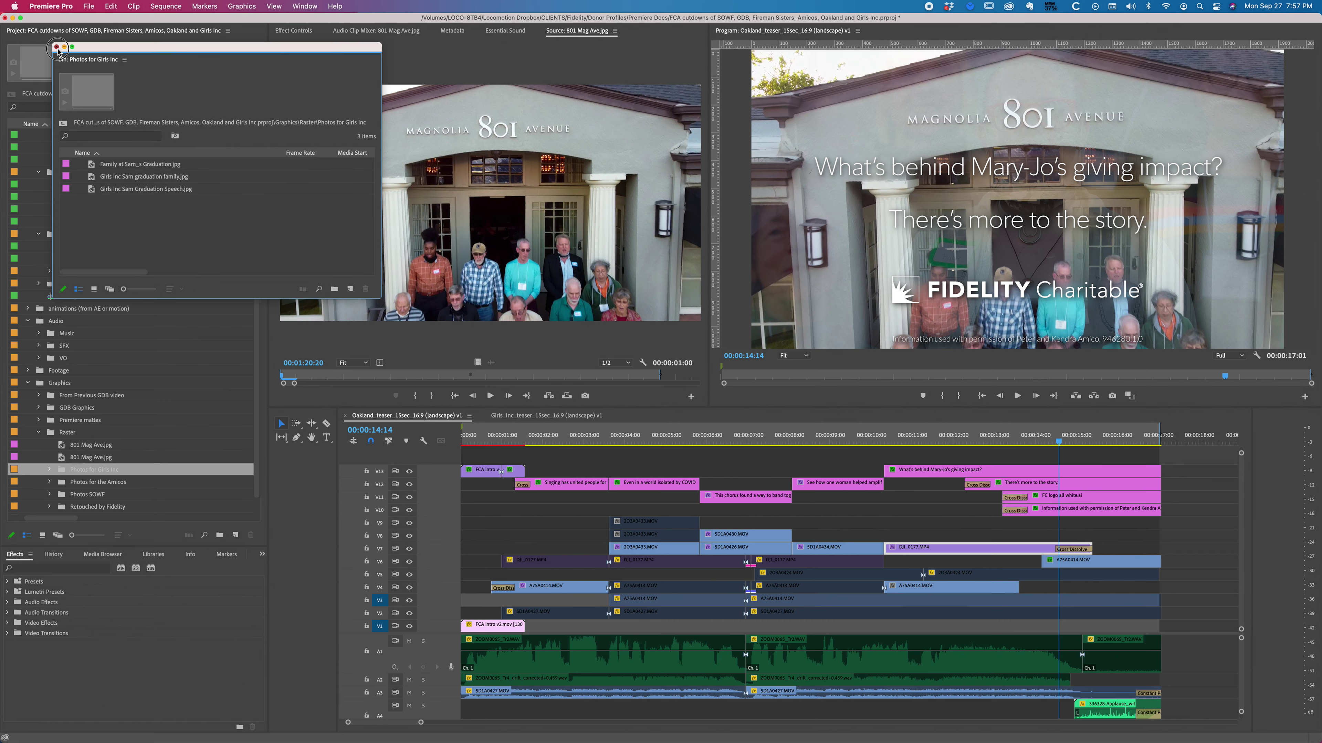
{"action": "left_click", "coordinate": [56, 47]}
{"action": "left_click", "coordinate": [84, 458]}
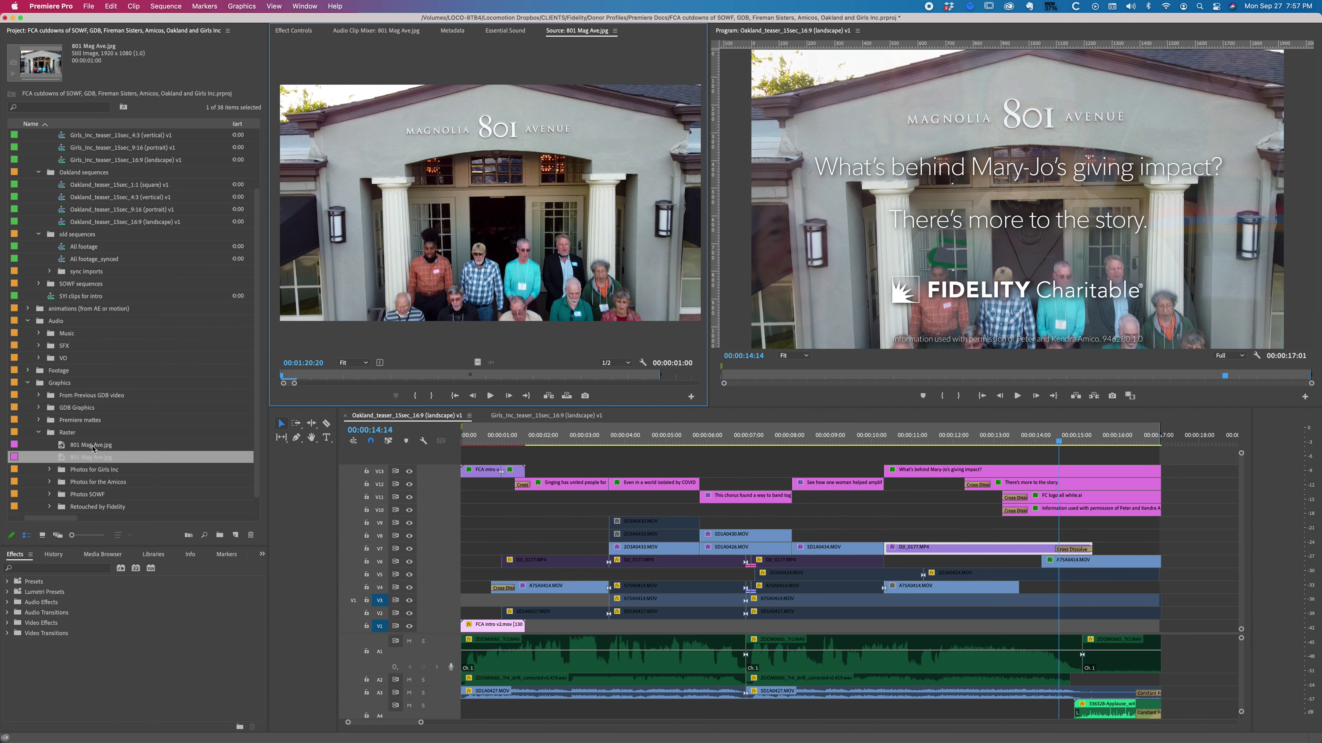
{"action": "left_click", "coordinate": [92, 446]}
{"action": "left_click", "coordinate": [90, 458]}
{"action": "left_click", "coordinate": [88, 445]}
{"action": "left_click", "coordinate": [81, 458], "text": "shift"}
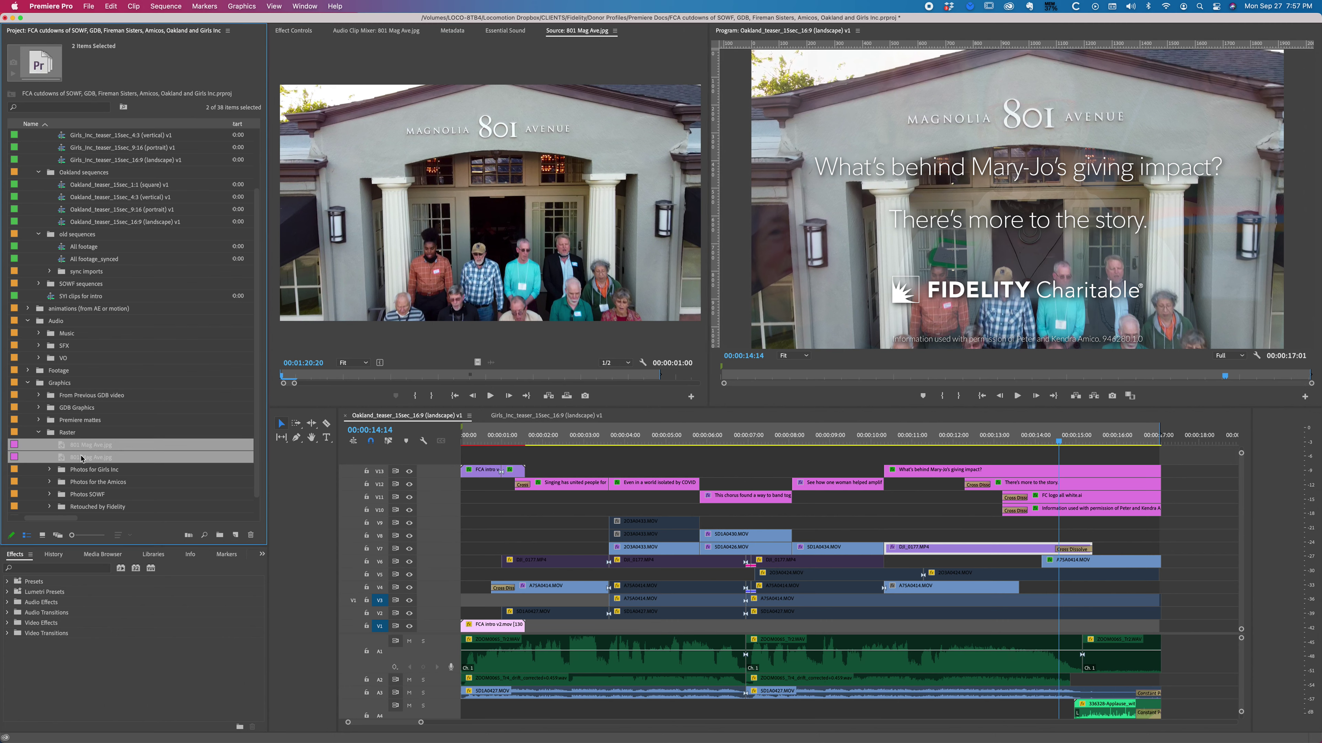
{"action": "left_click", "coordinate": [82, 445]}
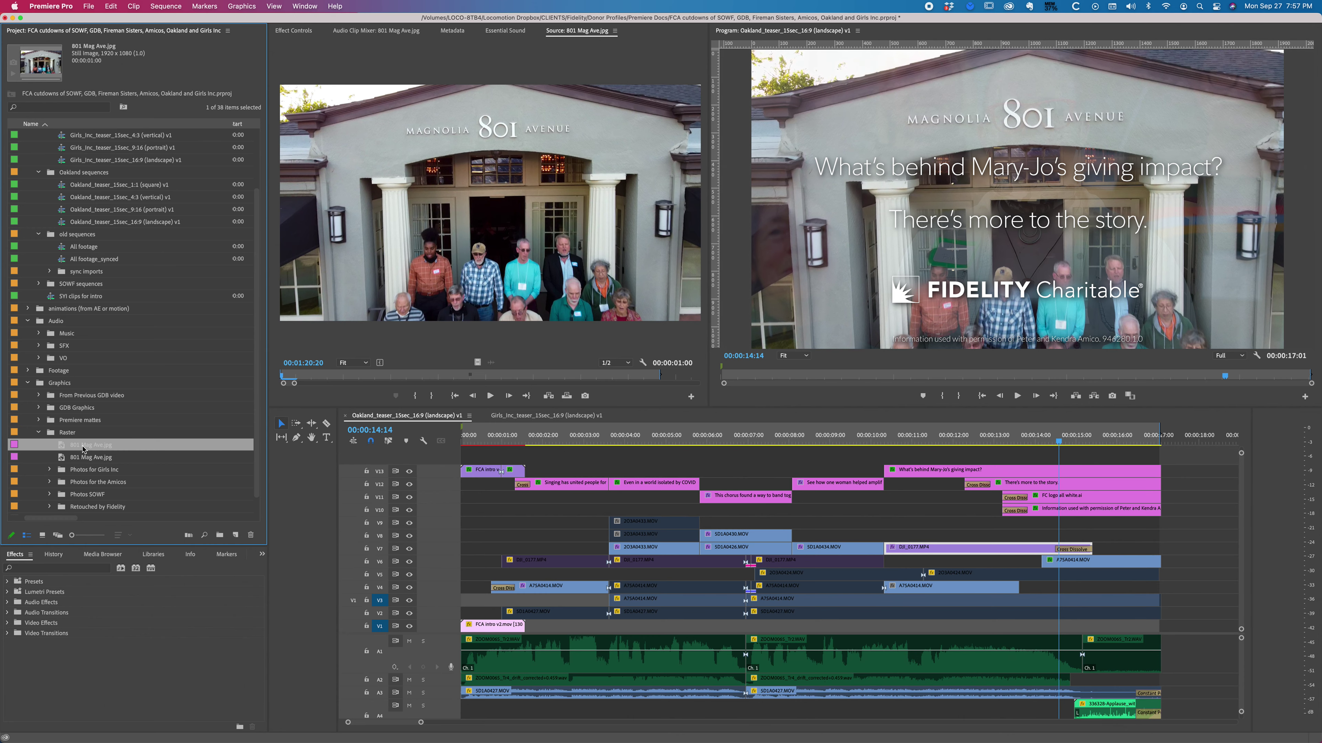
{"action": "right_click", "coordinate": [88, 446]}
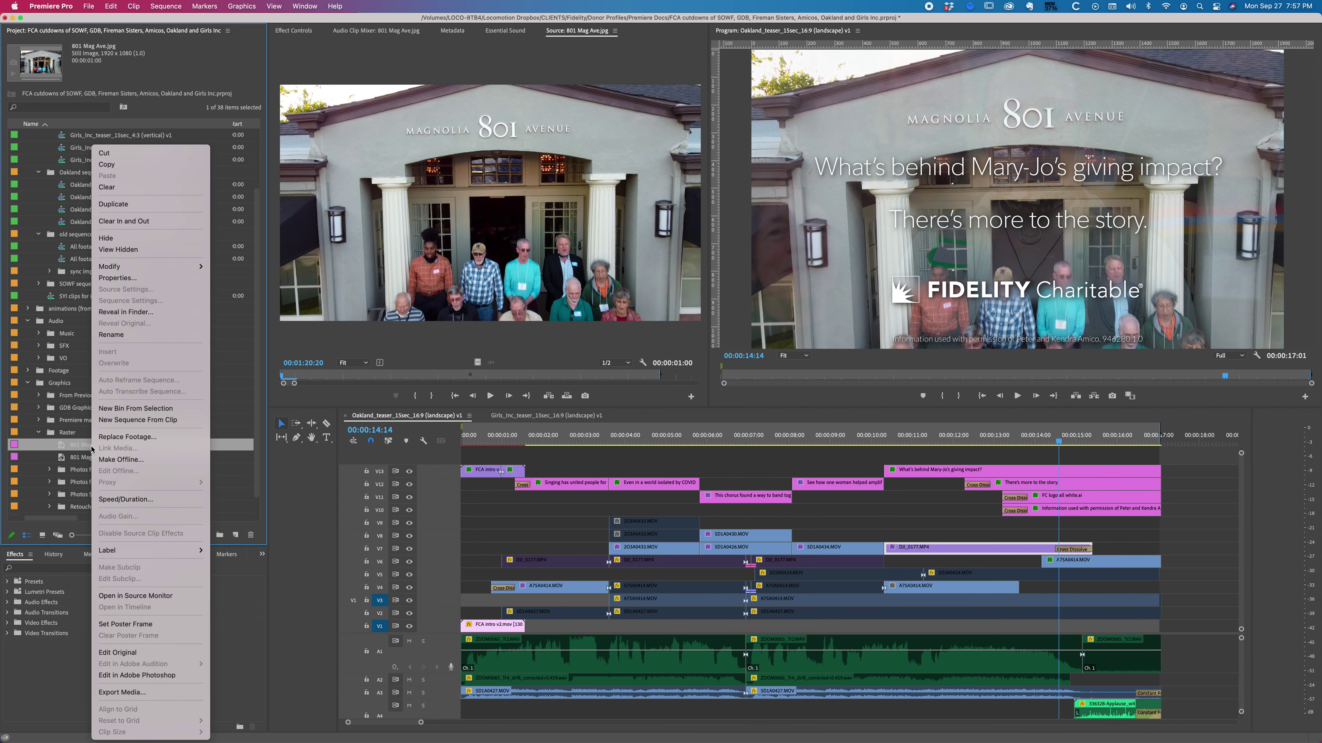
{"action": "left_click", "coordinate": [139, 313]}
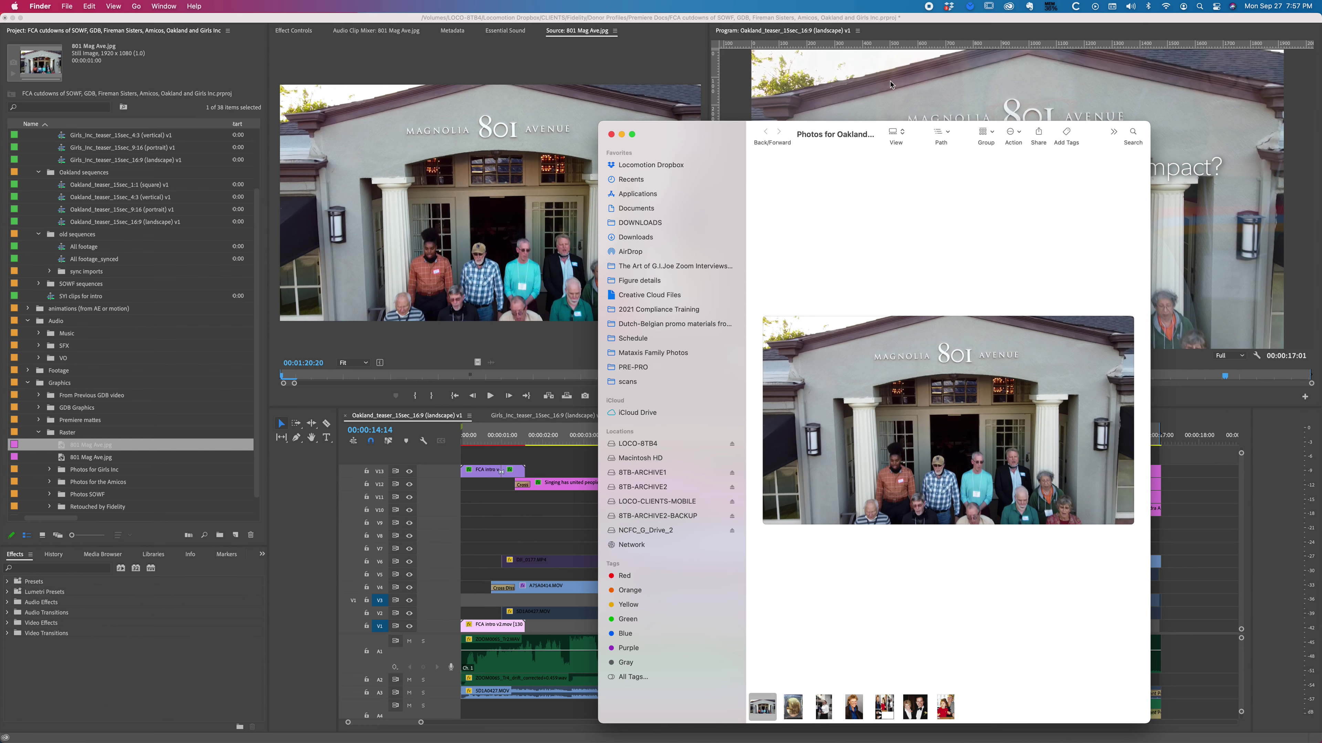
{"action": "left_click", "coordinate": [941, 133]}
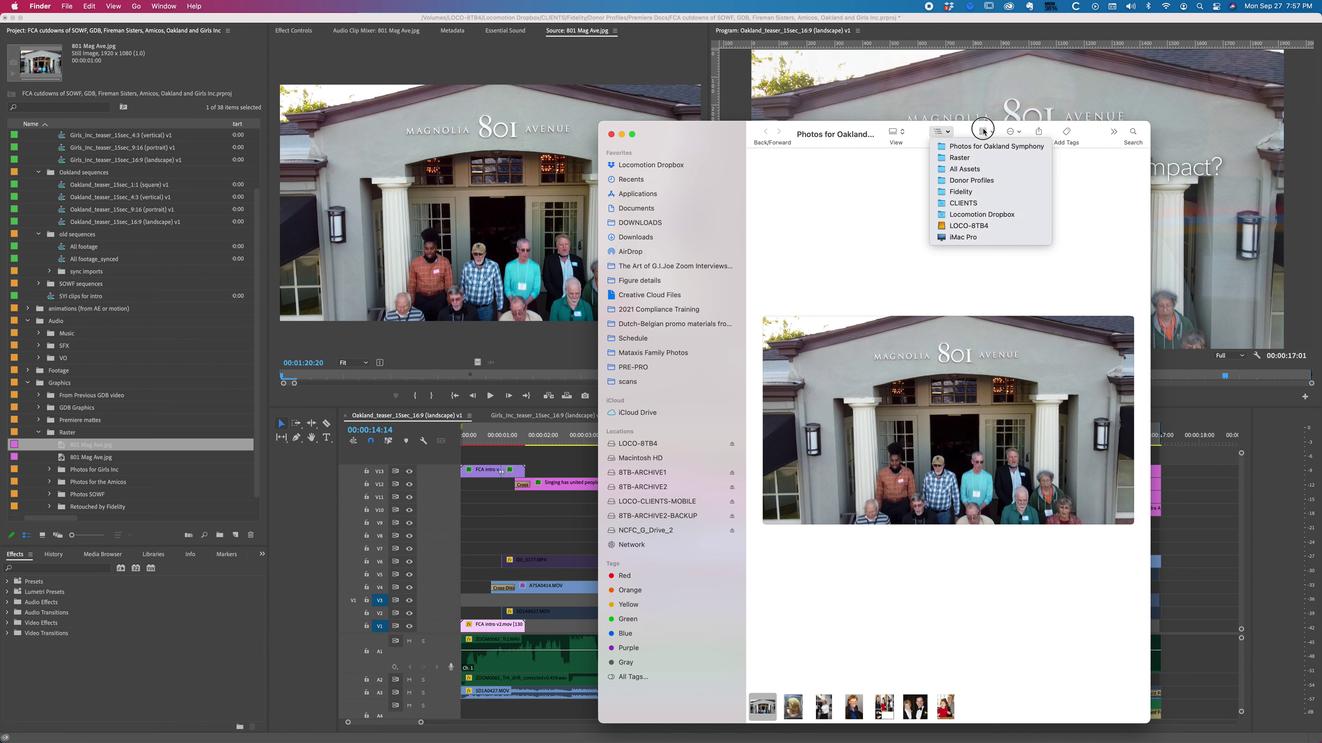
{"action": "left_click", "coordinate": [904, 134]}
{"action": "left_click", "coordinate": [908, 83]}
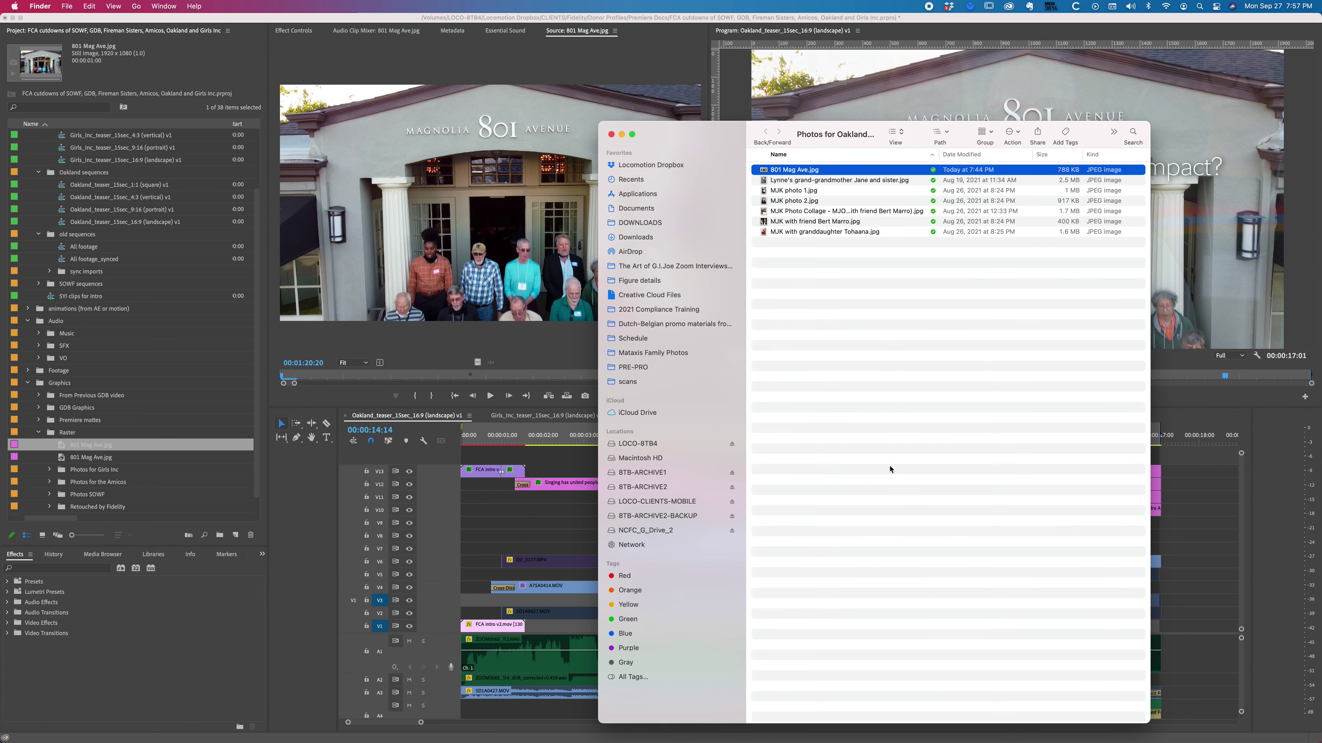
{"action": "right_click", "coordinate": [789, 171]}
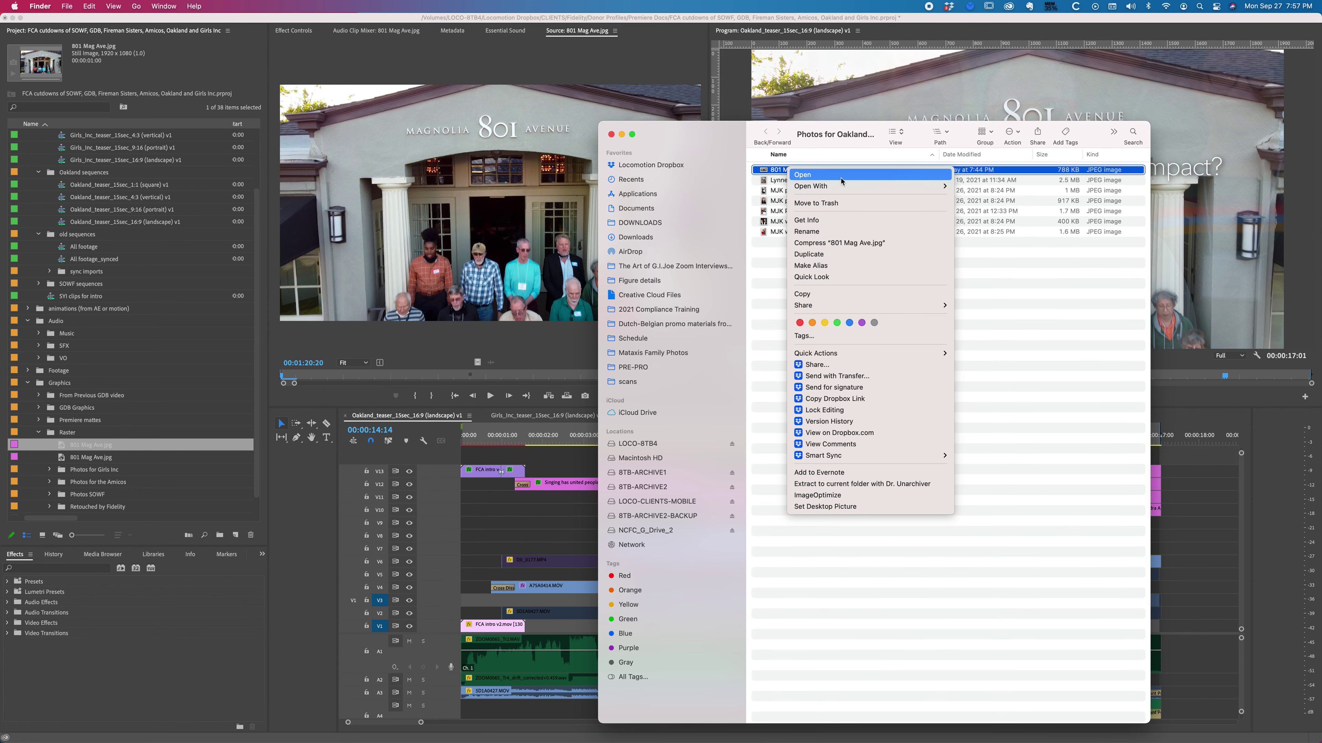
{"action": "mouse_move", "coordinate": [853, 191]}
{"action": "left_click", "coordinate": [977, 227]}
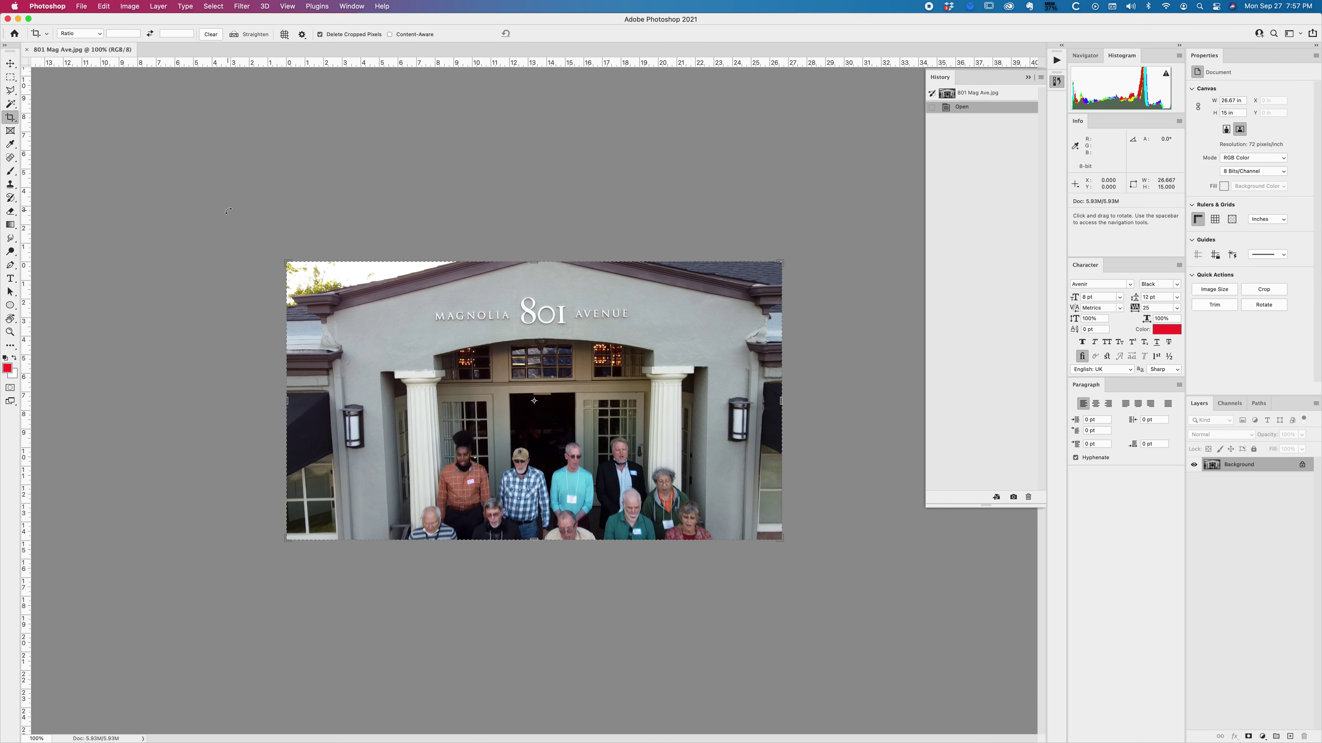
{"action": "key", "text": "super+0"}
{"action": "left_click", "coordinate": [1058, 82]}
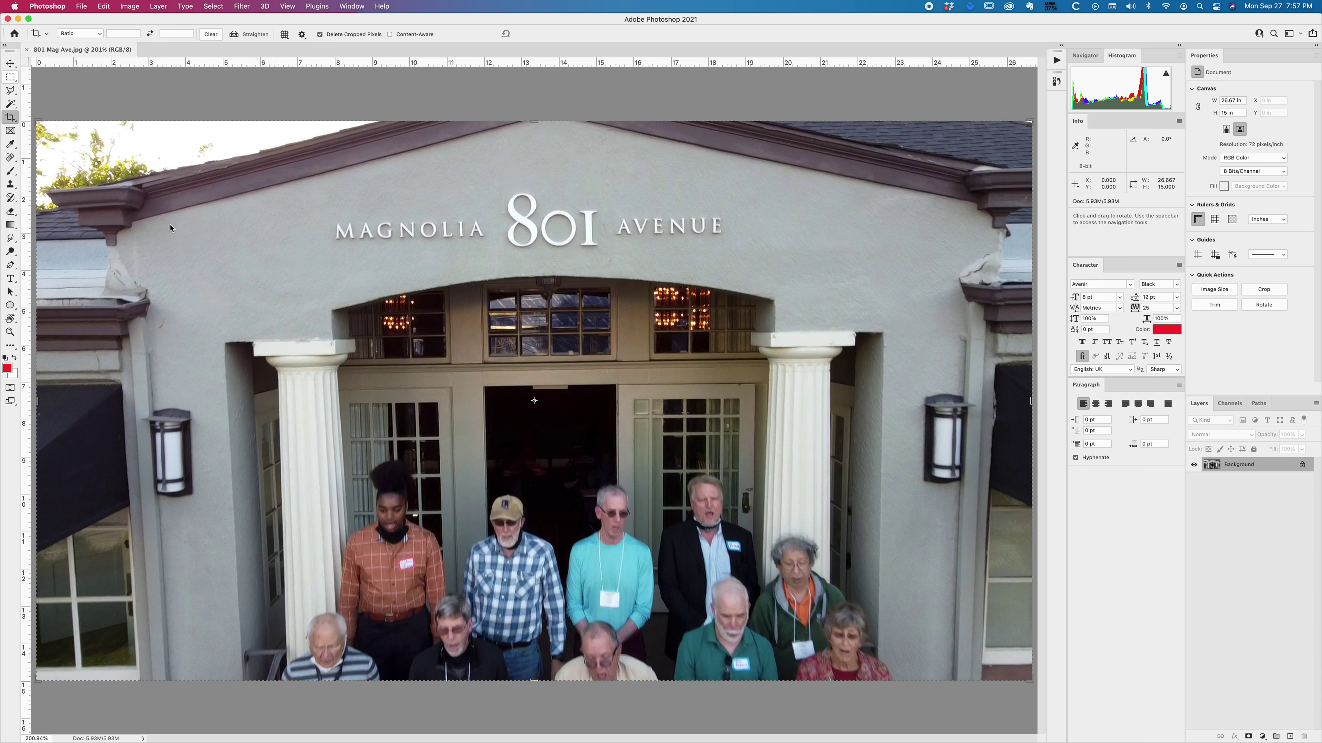
{"action": "left_click", "coordinate": [10, 77]}
{"action": "left_click_drag", "start_coordinate": [330, 221], "coordinate": [489, 241]}
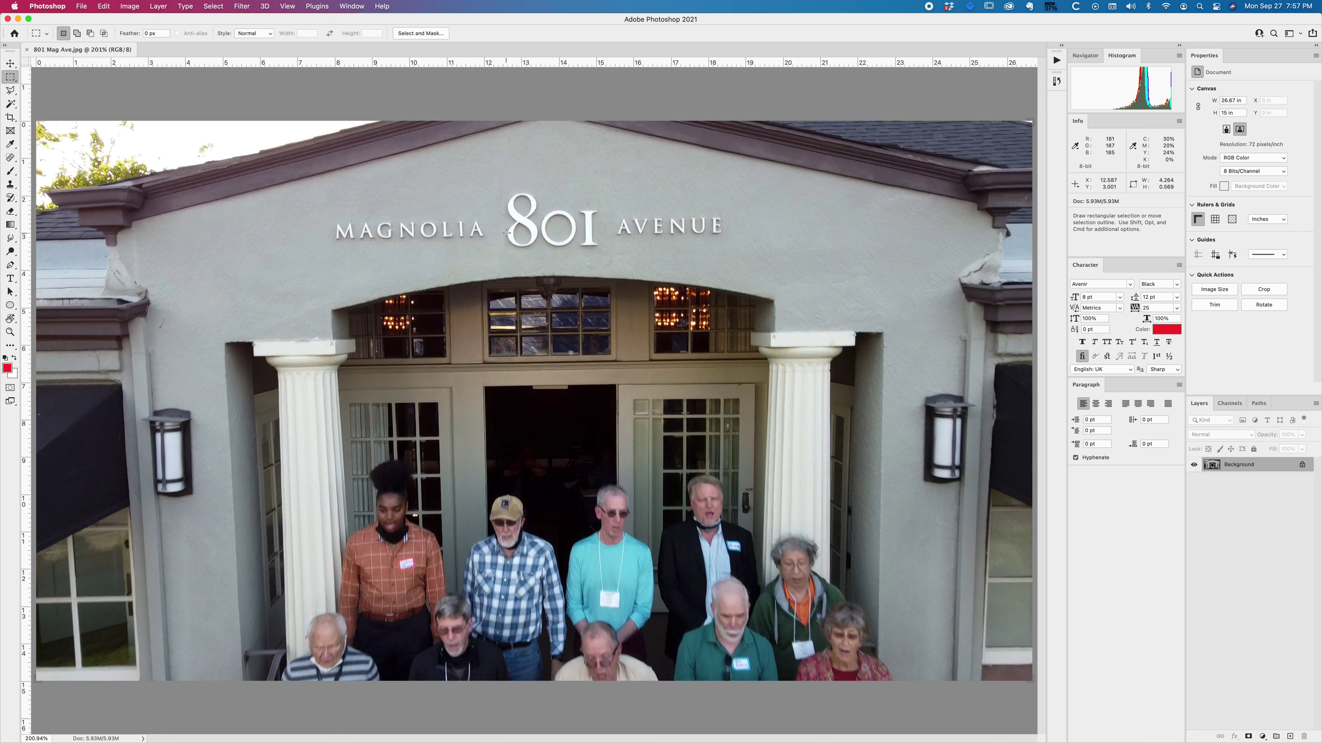
{"action": "key", "text": "l"}
{"action": "left_click", "coordinate": [331, 218]}
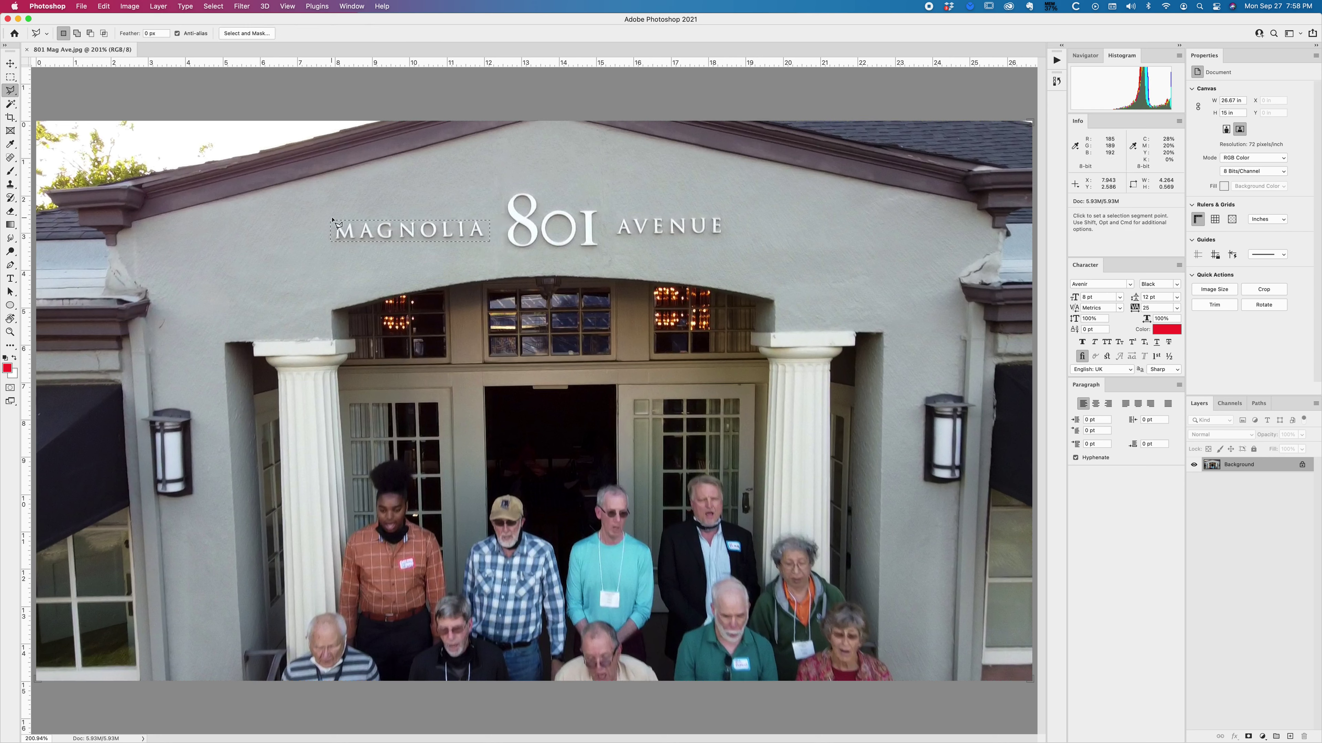
{"action": "left_click", "coordinate": [479, 215]}
{"action": "left_click", "coordinate": [490, 231]}
{"action": "left_click", "coordinate": [504, 223]}
{"action": "left_click", "coordinate": [499, 207]}
{"action": "mouse_move", "coordinate": [502, 199]}
{"action": "left_mouse_down"}
{"action": "mouse_move", "coordinate": [525, 185]}
{"action": "mouse_move", "coordinate": [549, 204]}
{"action": "left_mouse_up"}
{"action": "left_click", "coordinate": [626, 205]}
{"action": "left_click", "coordinate": [605, 205]}
{"action": "left_click", "coordinate": [607, 224]}
{"action": "left_click", "coordinate": [612, 226]}
{"action": "left_click", "coordinate": [619, 215]}
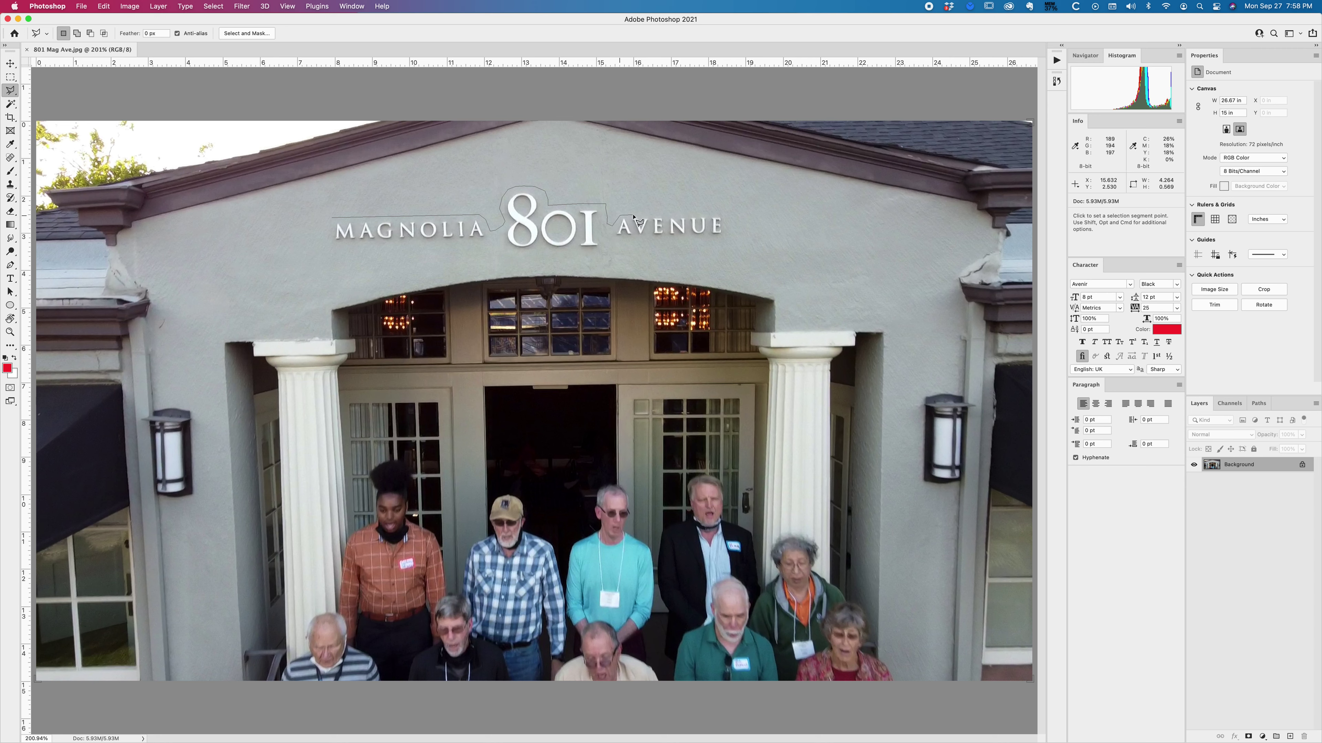
{"action": "left_click", "coordinate": [728, 214]}
{"action": "left_click", "coordinate": [730, 225]}
{"action": "left_click", "coordinate": [722, 238]}
{"action": "left_click", "coordinate": [607, 240]}
{"action": "left_click", "coordinate": [601, 248]}
{"action": "left_click", "coordinate": [590, 254]}
{"action": "left_click", "coordinate": [545, 253]}
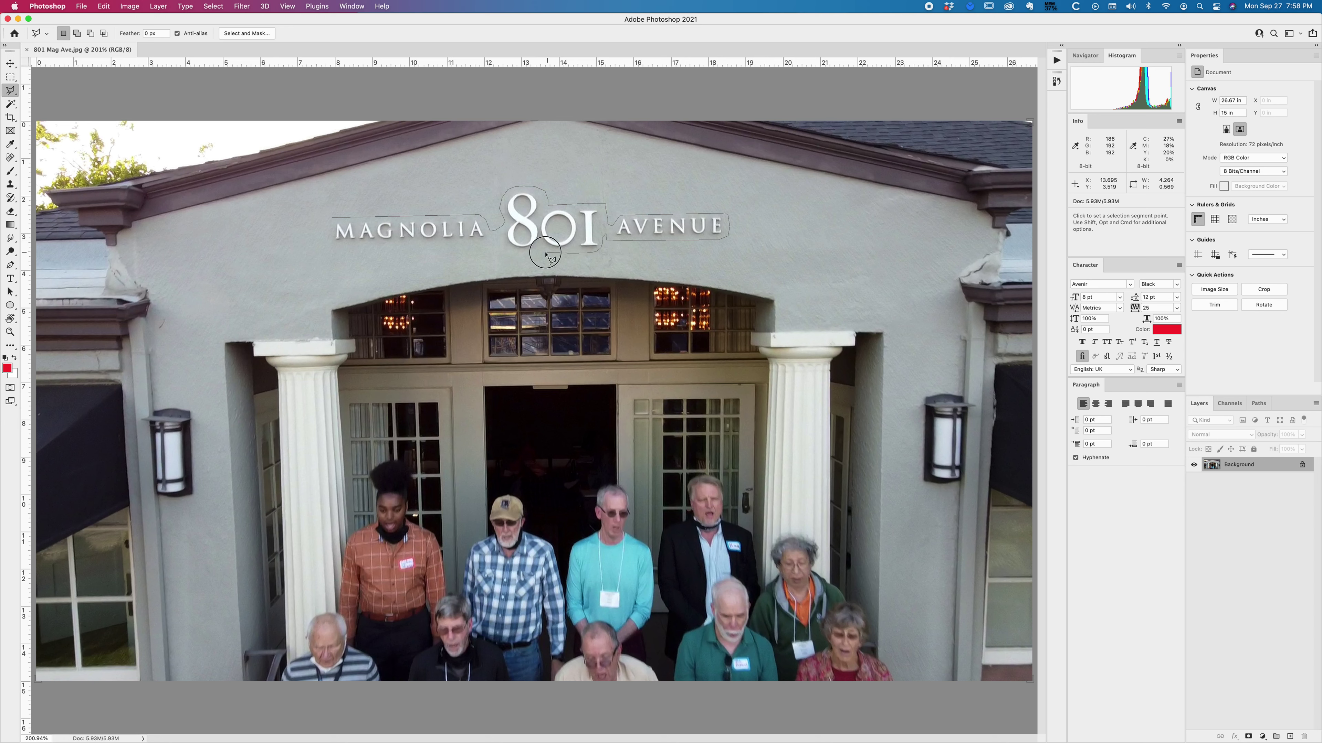
{"action": "left_click", "coordinate": [498, 252]}
{"action": "left_click", "coordinate": [488, 239]}
{"action": "left_click", "coordinate": [351, 246]}
{"action": "left_click", "coordinate": [333, 244]}
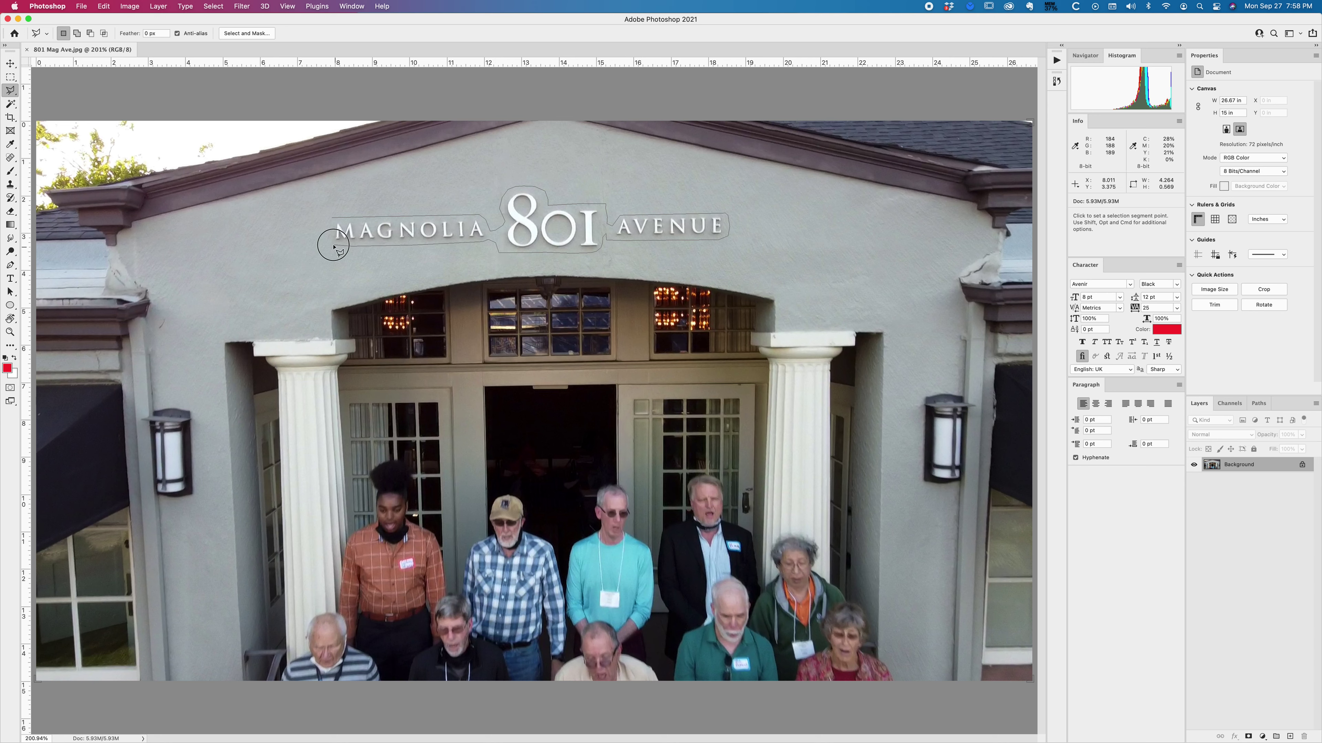
{"action": "left_click", "coordinate": [333, 230]}
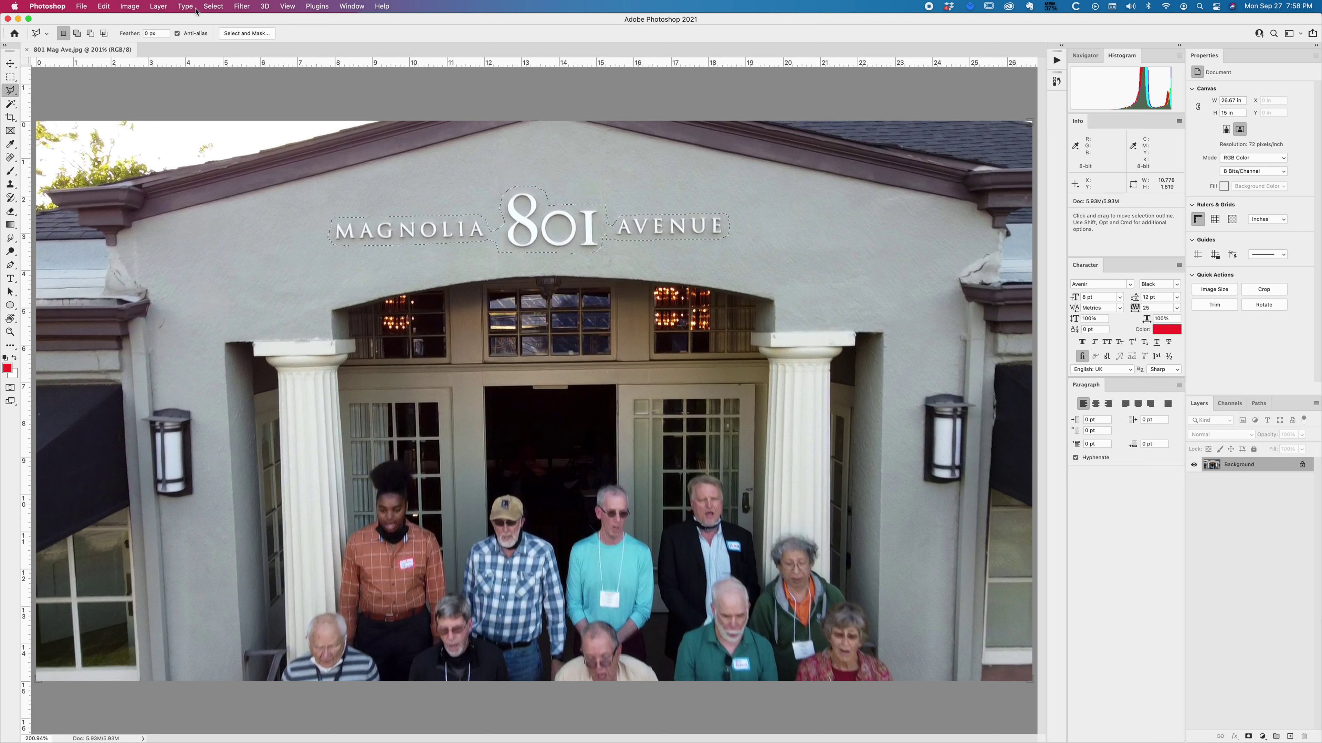
Step: Feather the sign selection to soften its edge
{"action": "left_click", "coordinate": [215, 5]}
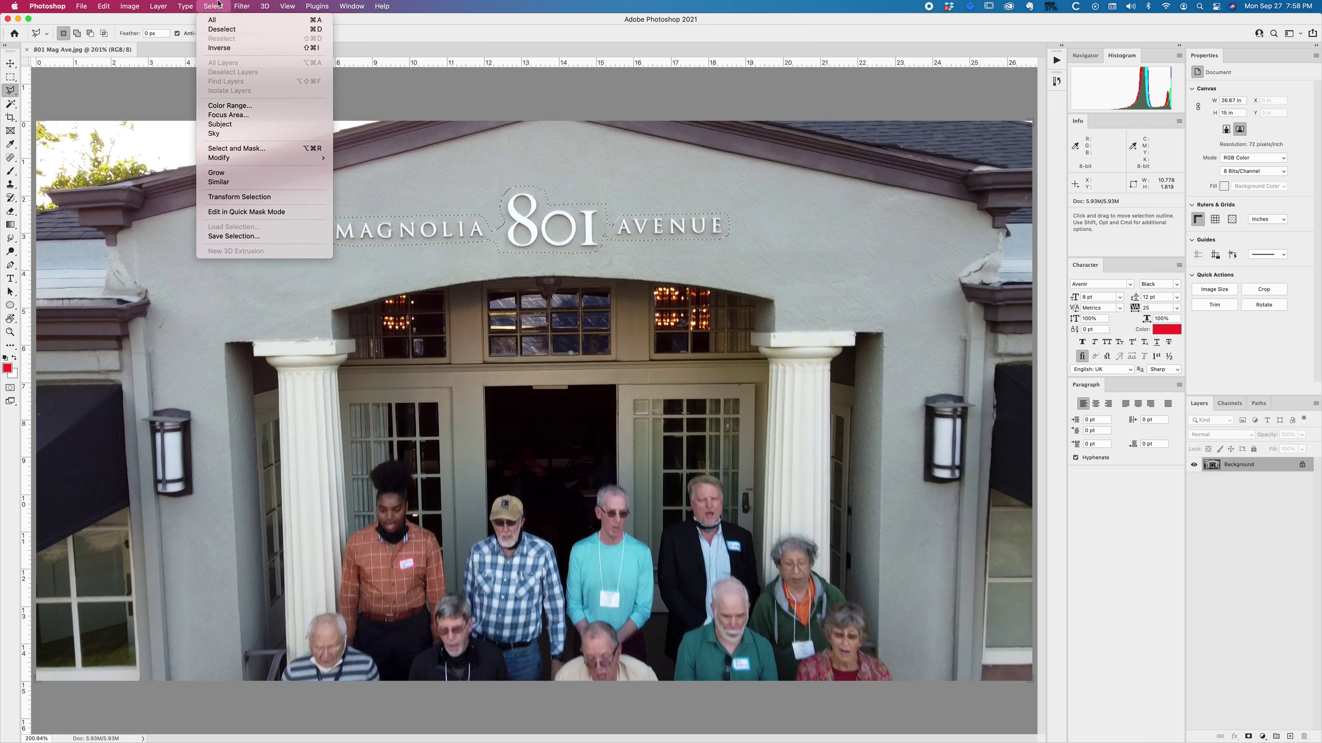
{"action": "left_click", "coordinate": [218, 4]}
{"action": "key", "text": "shift+F6"}
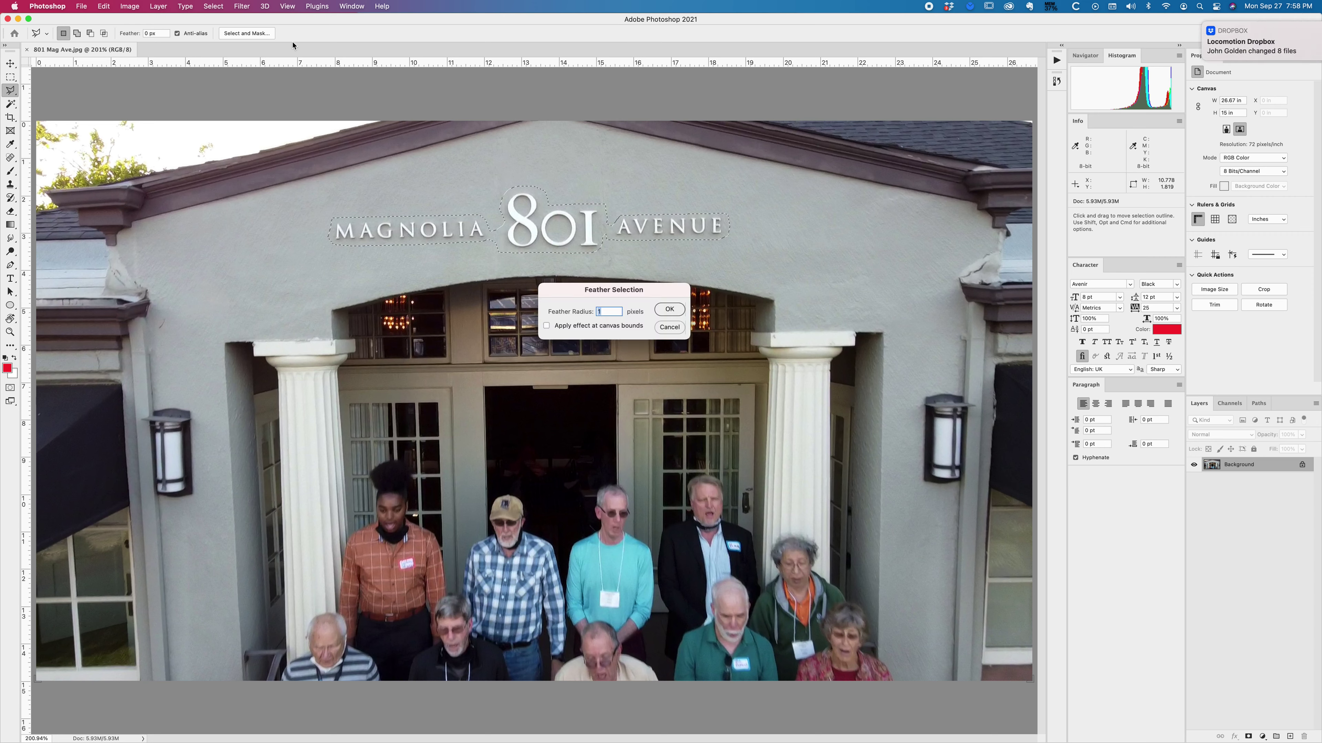
{"action": "left_click", "coordinate": [218, 4]}
{"action": "left_click", "coordinate": [218, 4]}
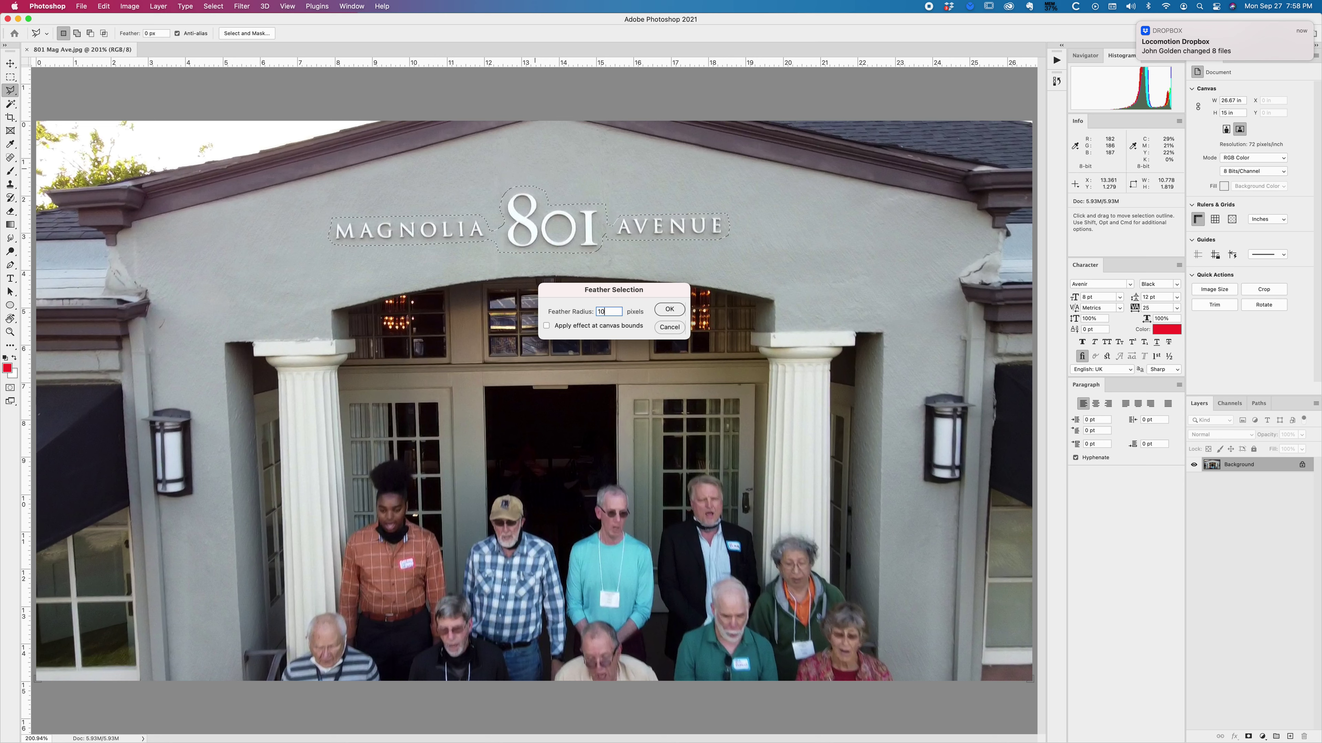
{"action": "key", "text": "Return"}
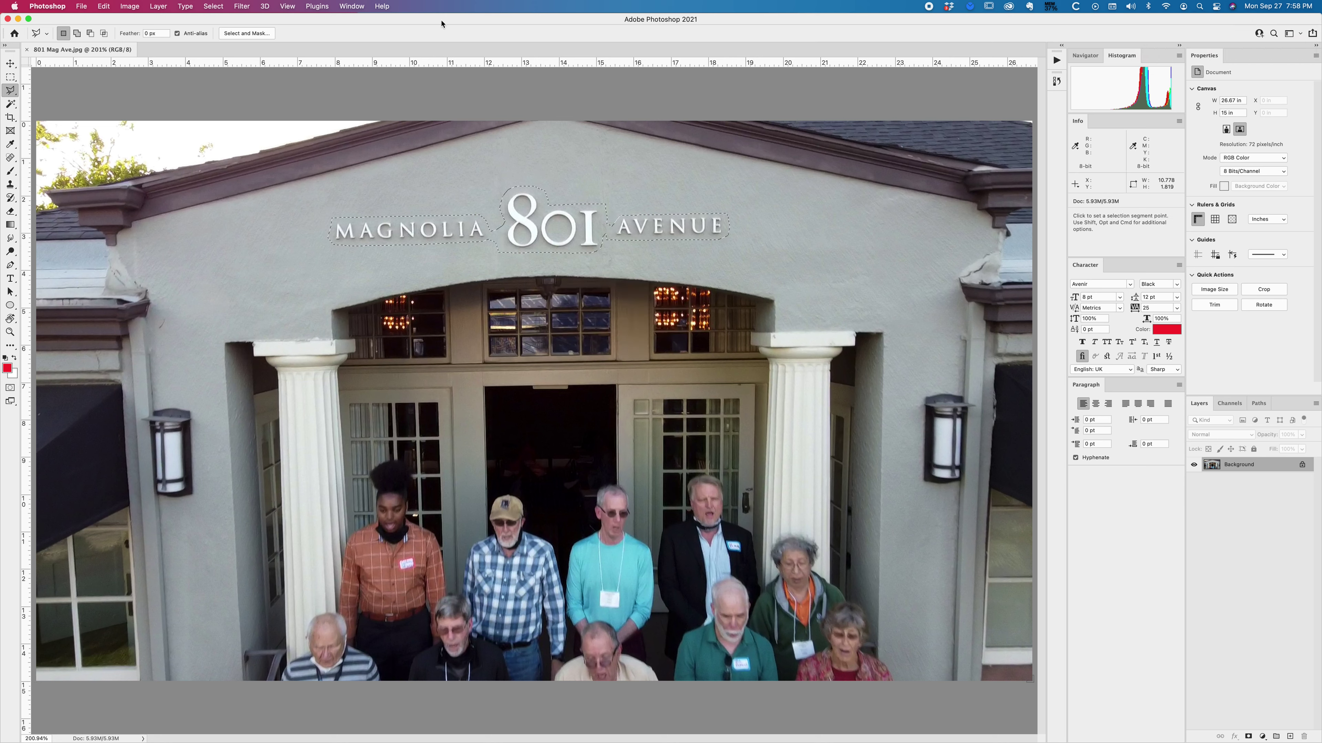
Step: After cancelling trial fills, re-apply a 3-pixel feather to the selection
{"action": "key", "text": "i"}
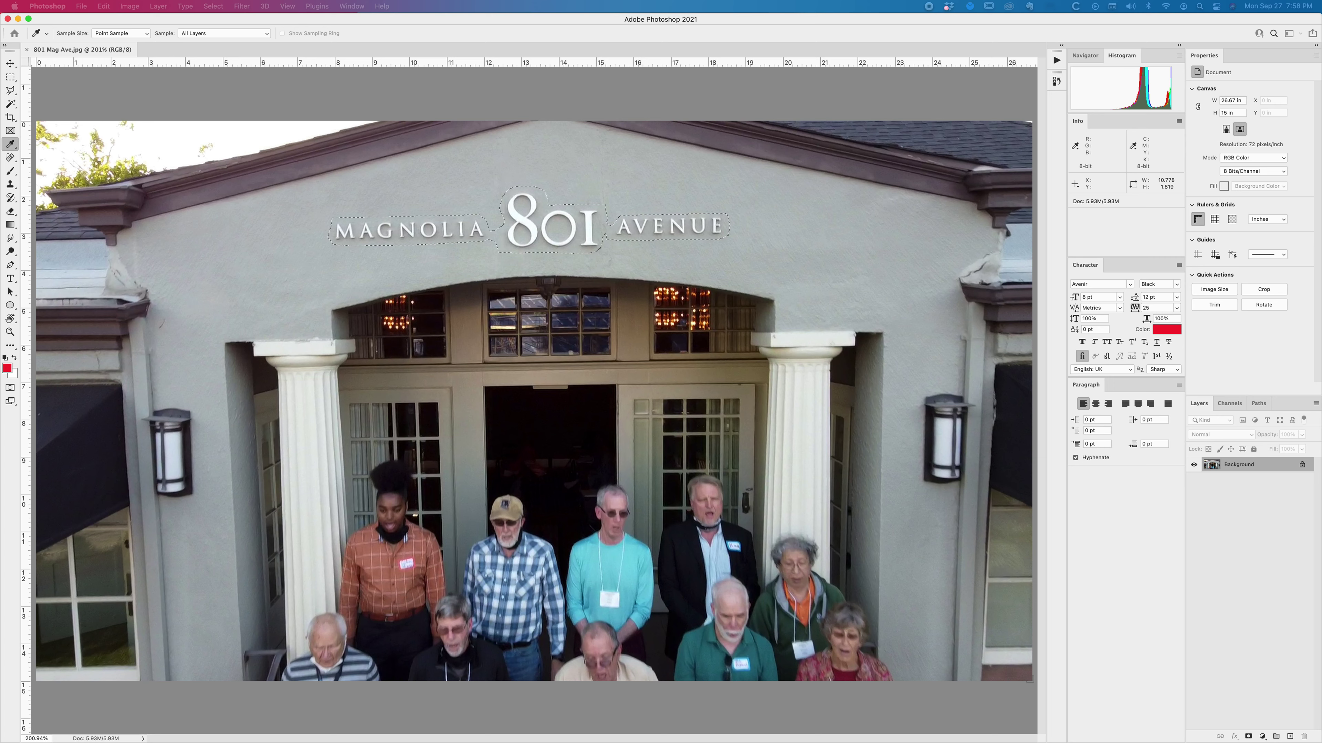
{"action": "key", "text": "shift+BackSpace"}
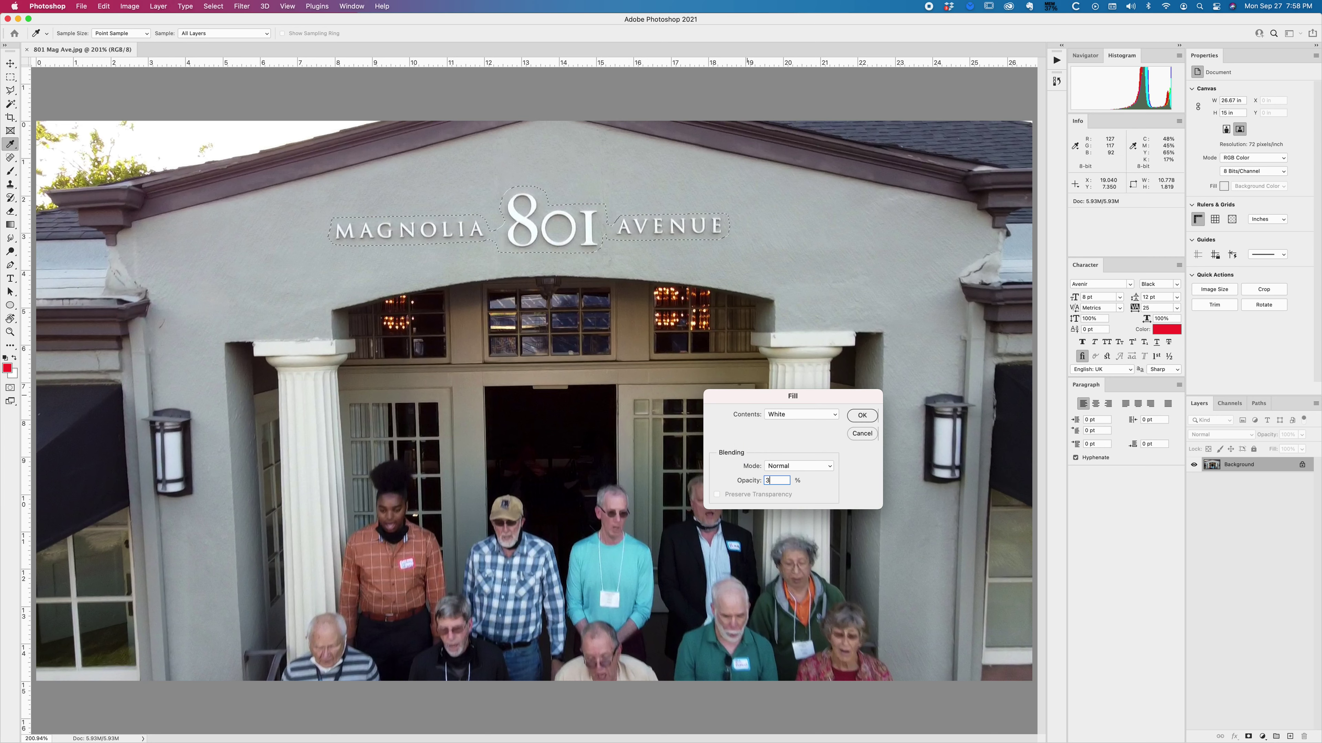
{"action": "key", "text": "Escape"}
{"action": "key", "text": "l"}
{"action": "key", "text": "shift"}
{"action": "key", "text": "shift+BackSpace"}
{"action": "key", "text": "Escape"}
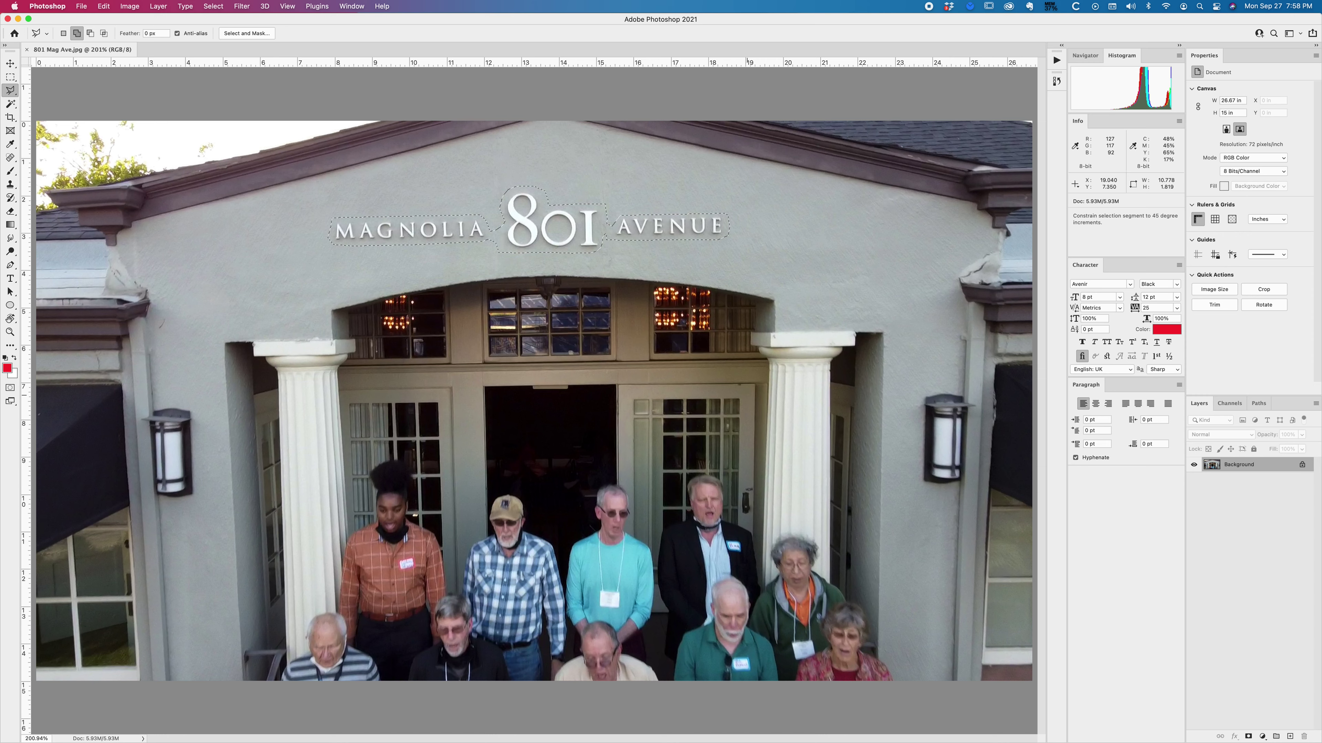
{"action": "key", "text": "shift+F6"}
{"action": "key", "text": "Return"}
Step: Fill the sign selection with Content-Aware to erase the lettering
{"action": "key", "text": "shift+BackSpace"}
{"action": "left_click", "coordinate": [783, 414]}
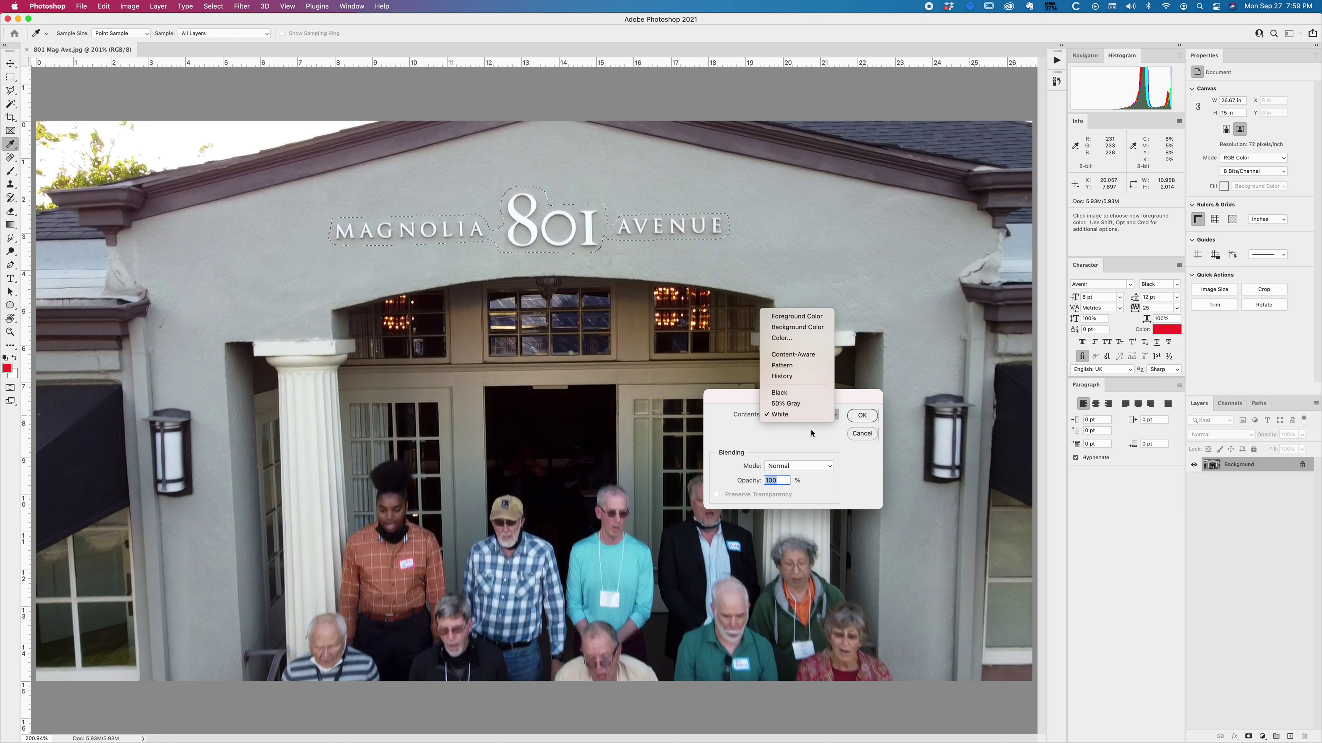
{"action": "left_click", "coordinate": [793, 354]}
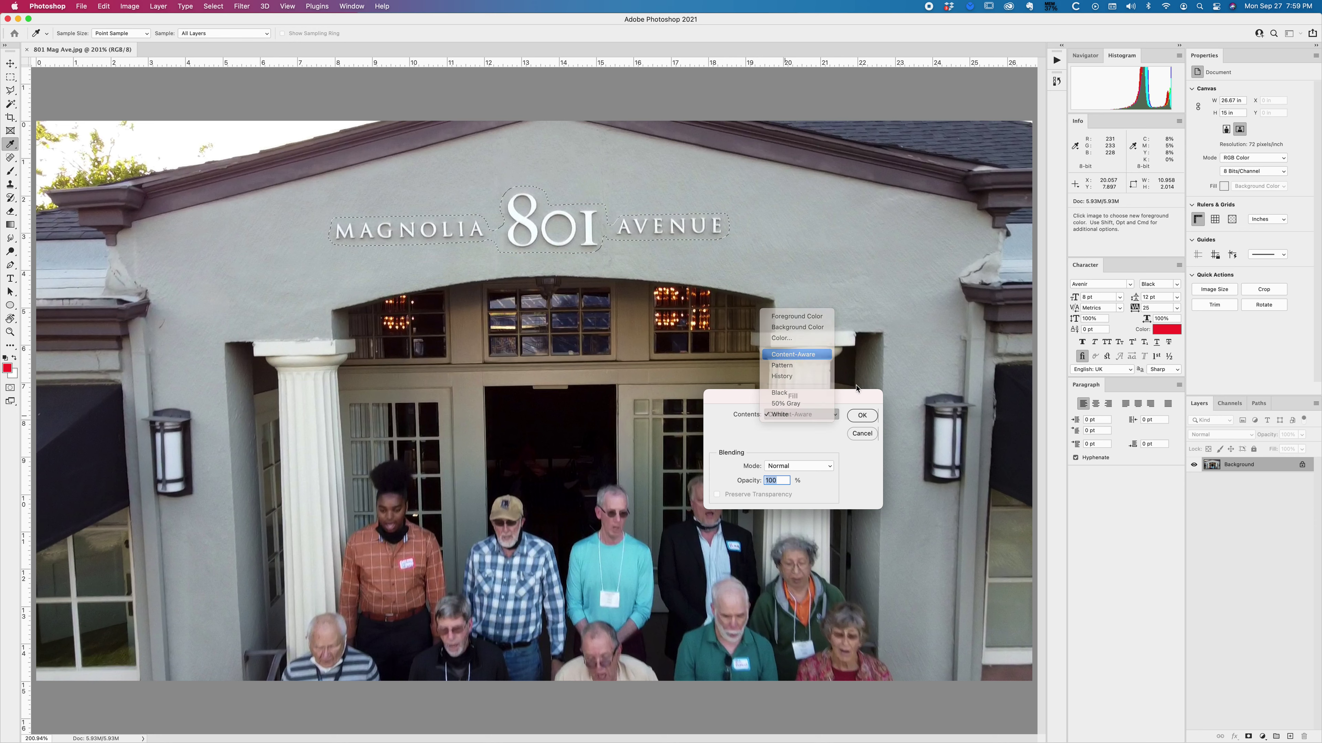
{"action": "left_click", "coordinate": [861, 416]}
{"action": "key", "text": "l"}
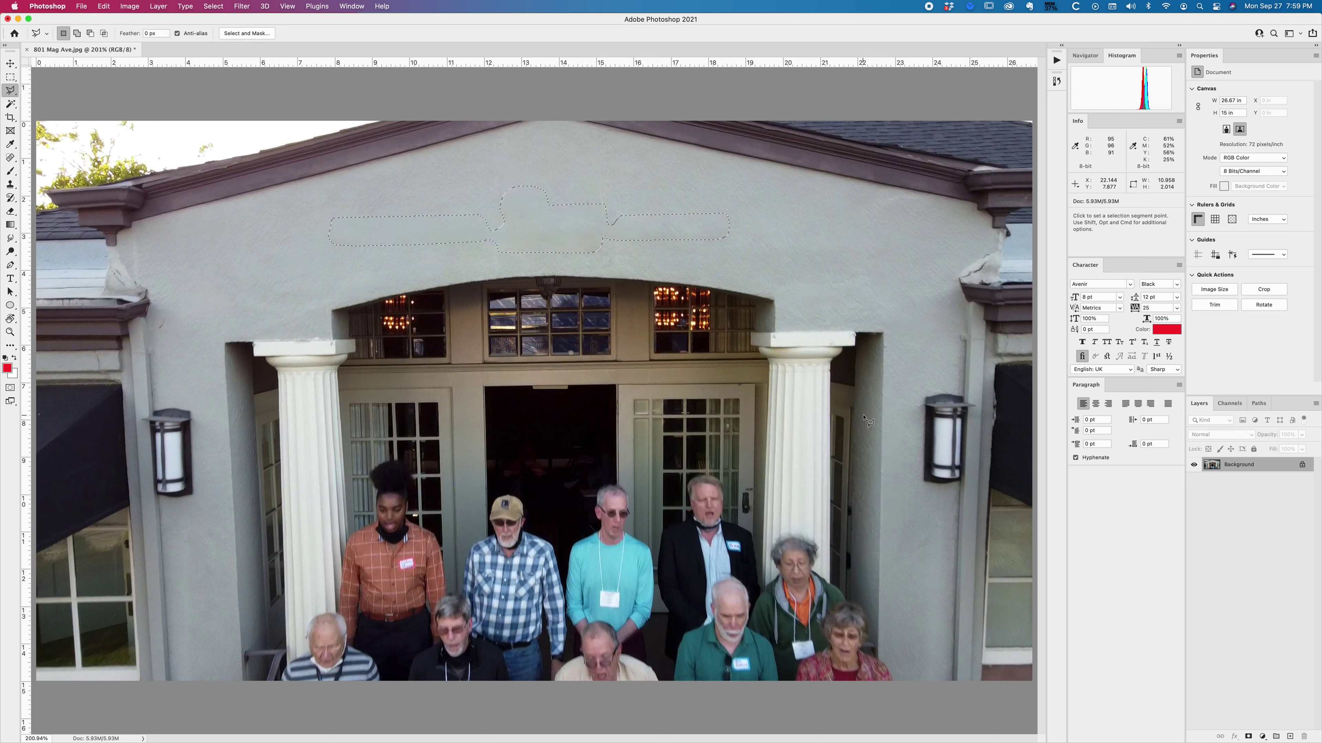
{"action": "key", "text": "super+d"}
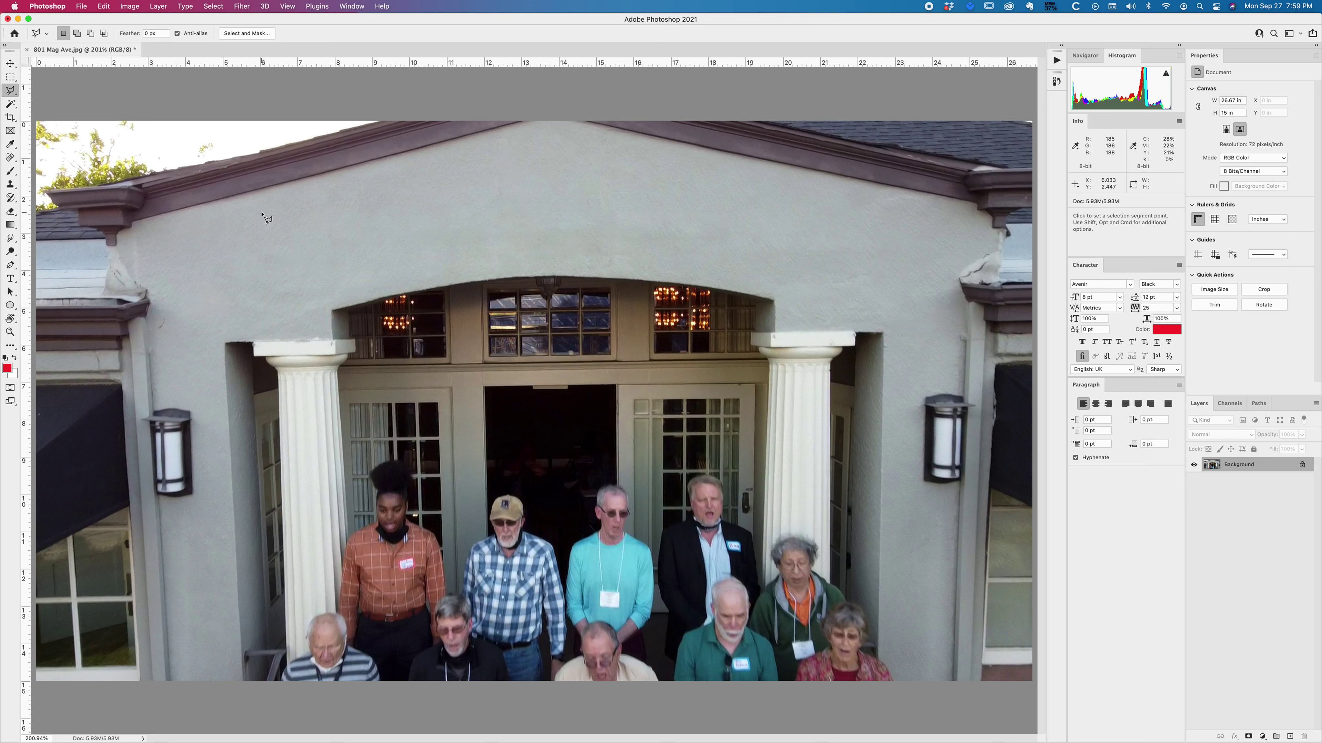
{"action": "key", "text": "super+s"}
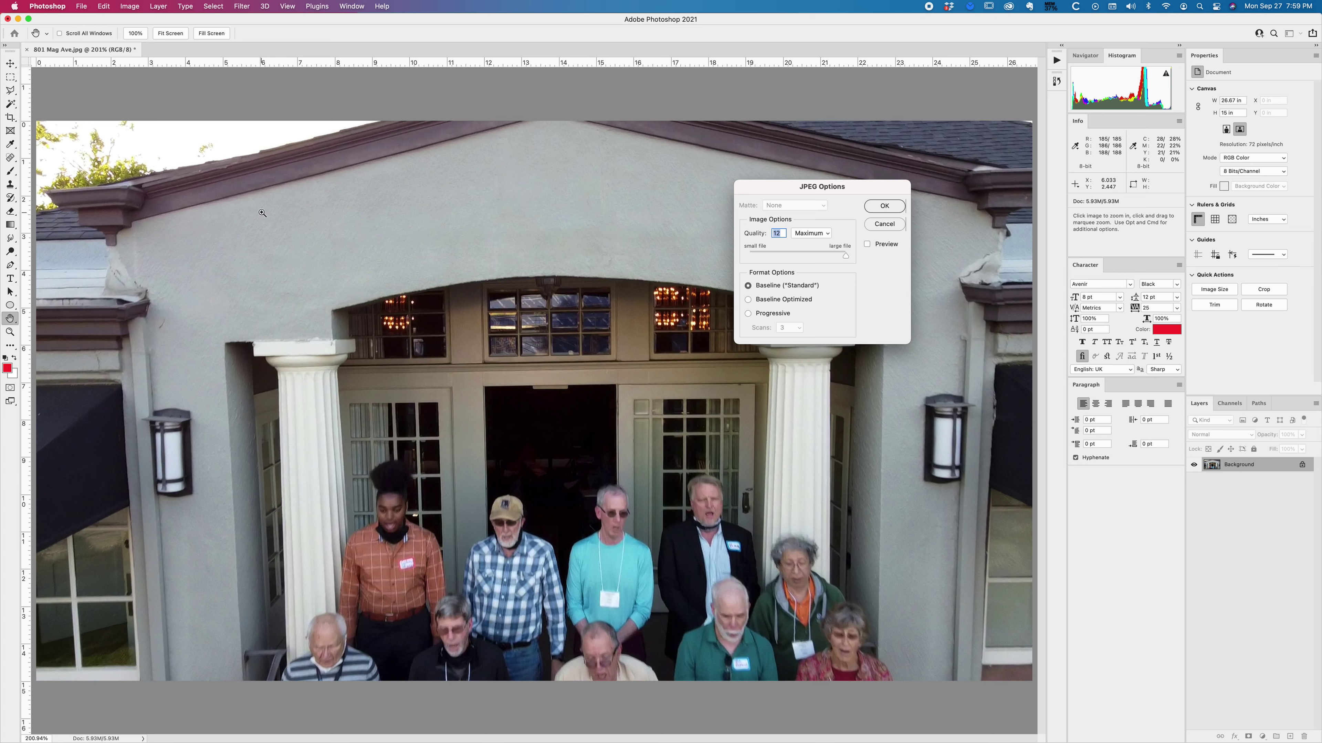
{"action": "left_click", "coordinate": [886, 207]}
{"action": "key", "text": "super+w"}
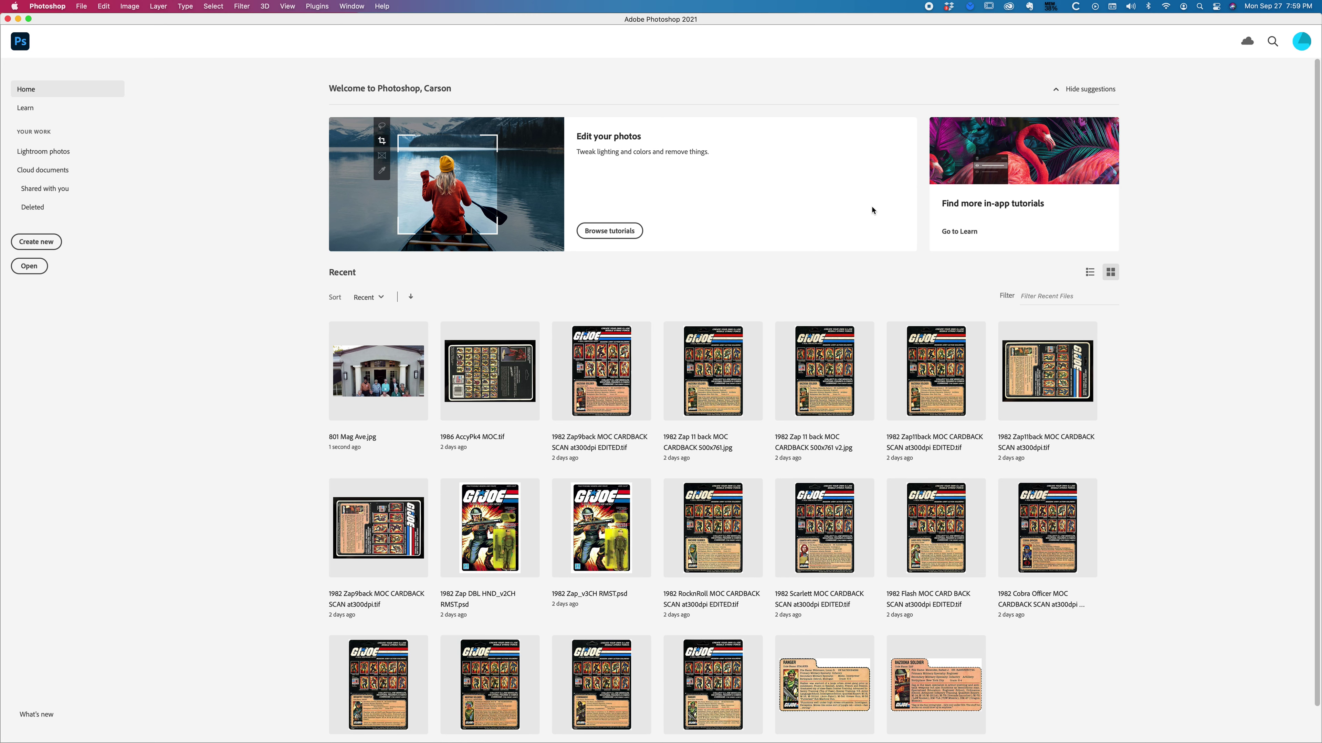
{"action": "key", "text": "super+Tab"}
{"action": "left_click", "coordinate": [458, 375]}
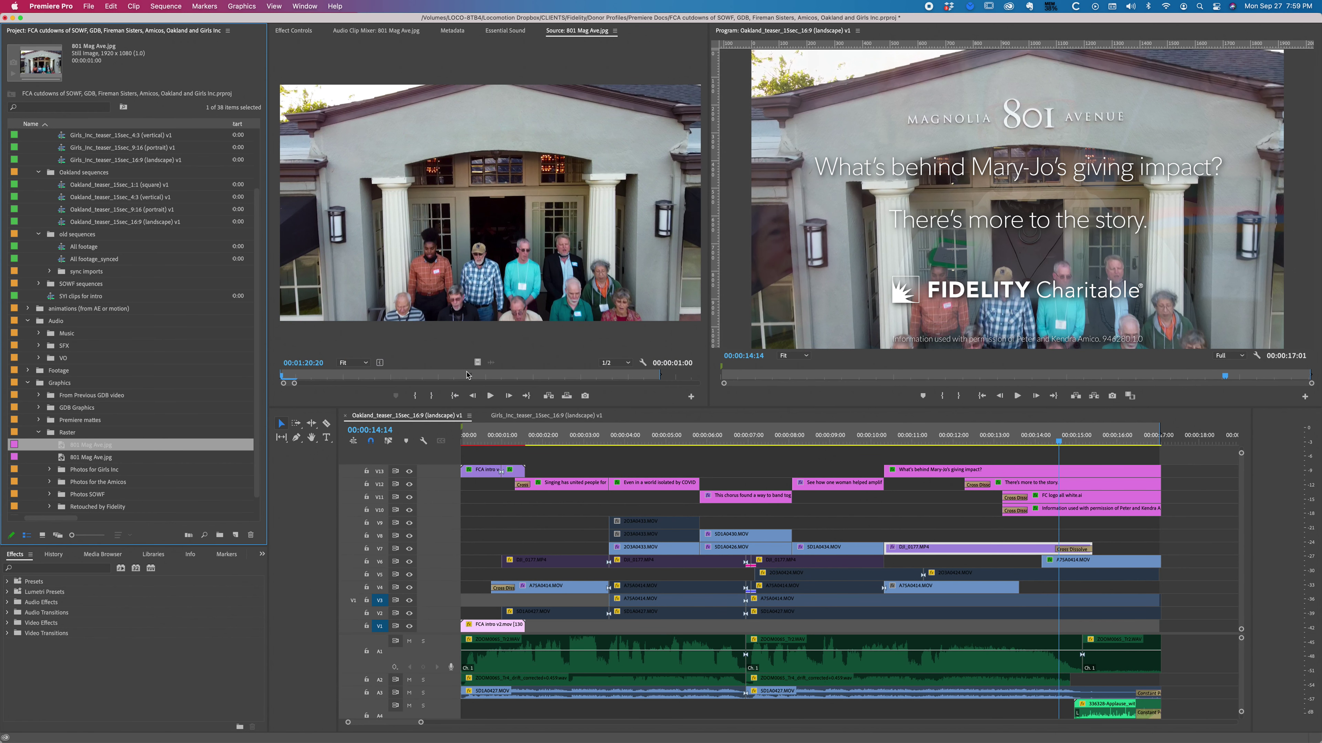
{"action": "key", "text": "super+Tab"}
{"action": "left_click", "coordinate": [87, 458]}
{"action": "left_click", "coordinate": [88, 445]}
{"action": "left_click_drag", "start_coordinate": [78, 451], "coordinate": [1062, 539]}
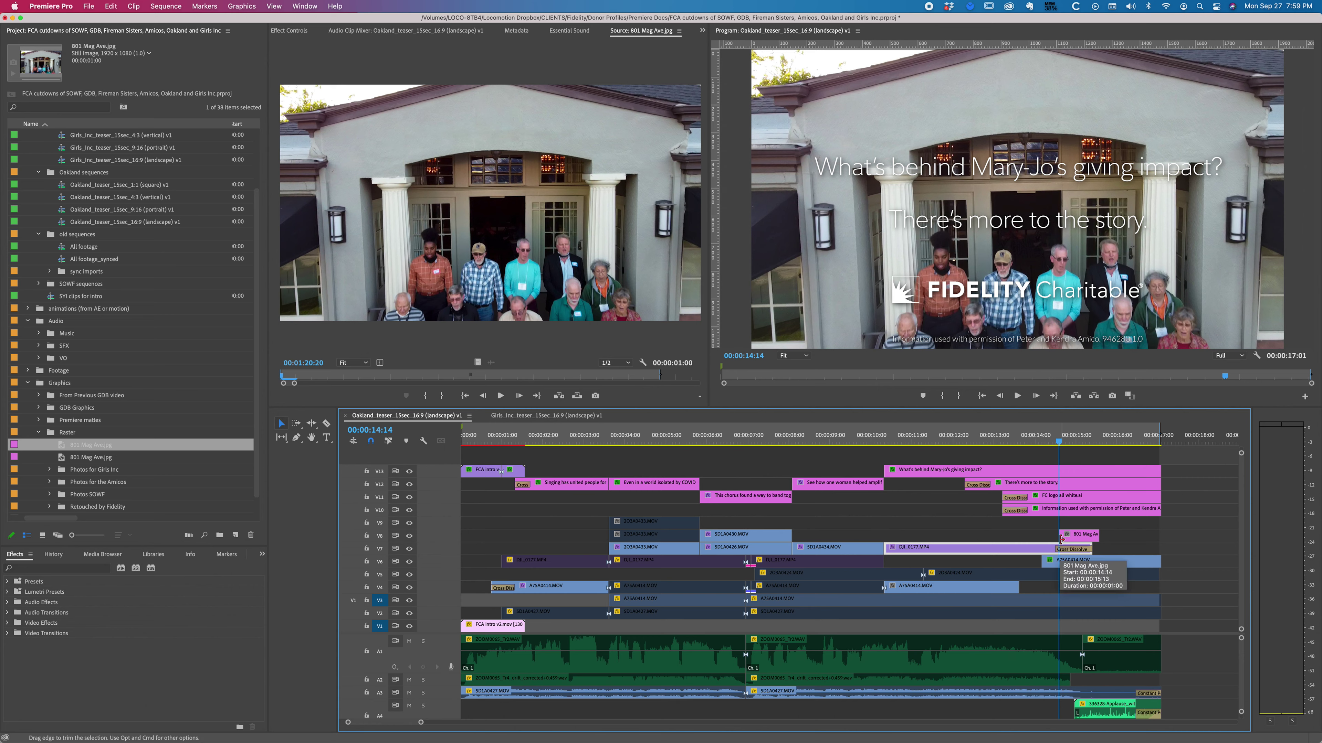
{"action": "key", "text": "Left"}
{"action": "key", "text": "Left"}
{"action": "key", "text": "Left"}
{"action": "key", "text": "Left"}
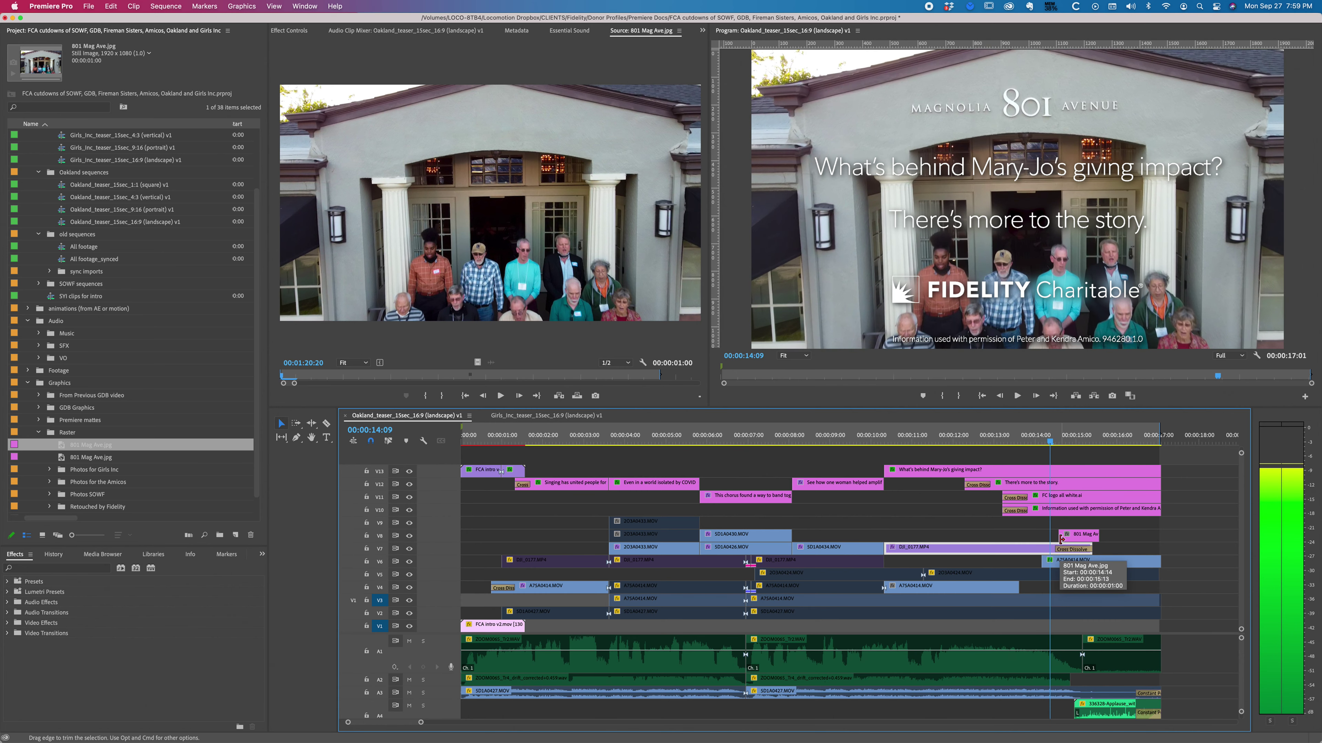
{"action": "left_click_drag", "start_coordinate": [1068, 541], "coordinate": [1064, 542]}
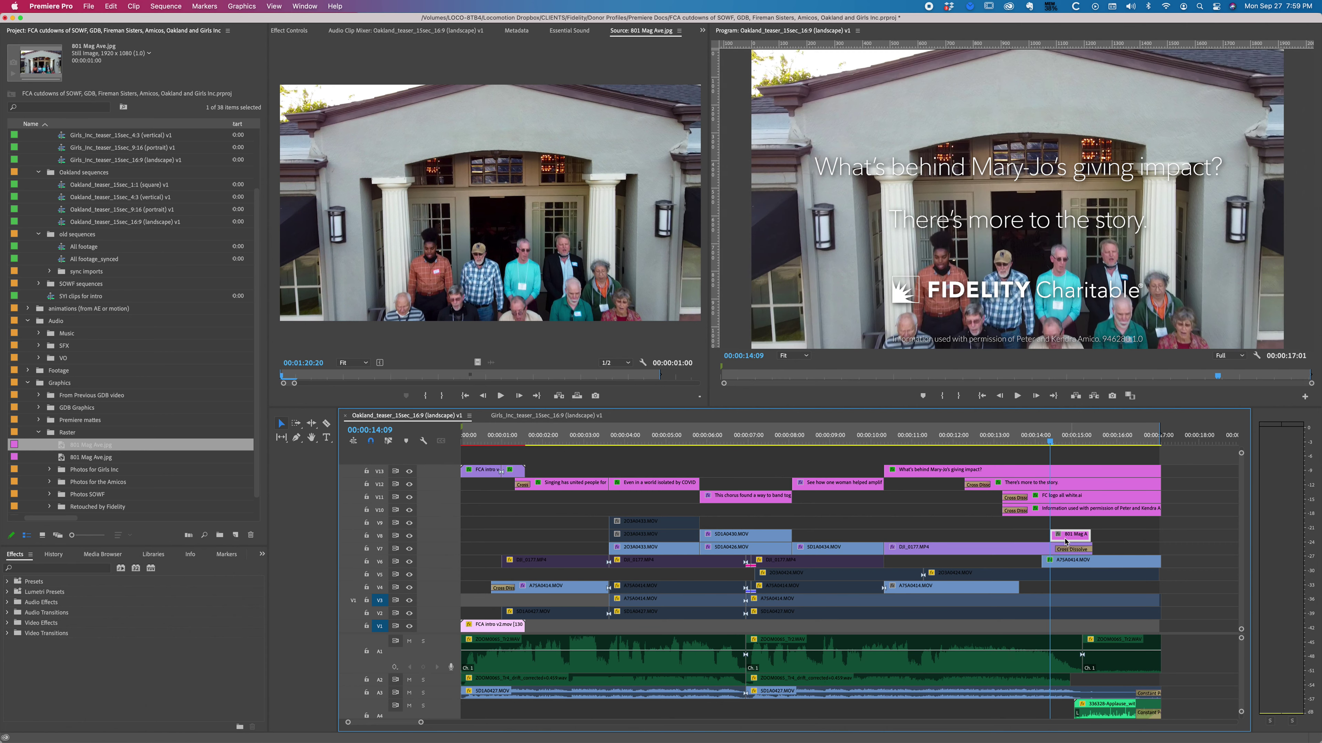
Step: Check the still's alignment at 14:08–14:09 and park the playhead at 12:04
{"action": "key", "text": "Left"}
{"action": "key", "text": "Right"}
{"action": "key", "text": "Left"}
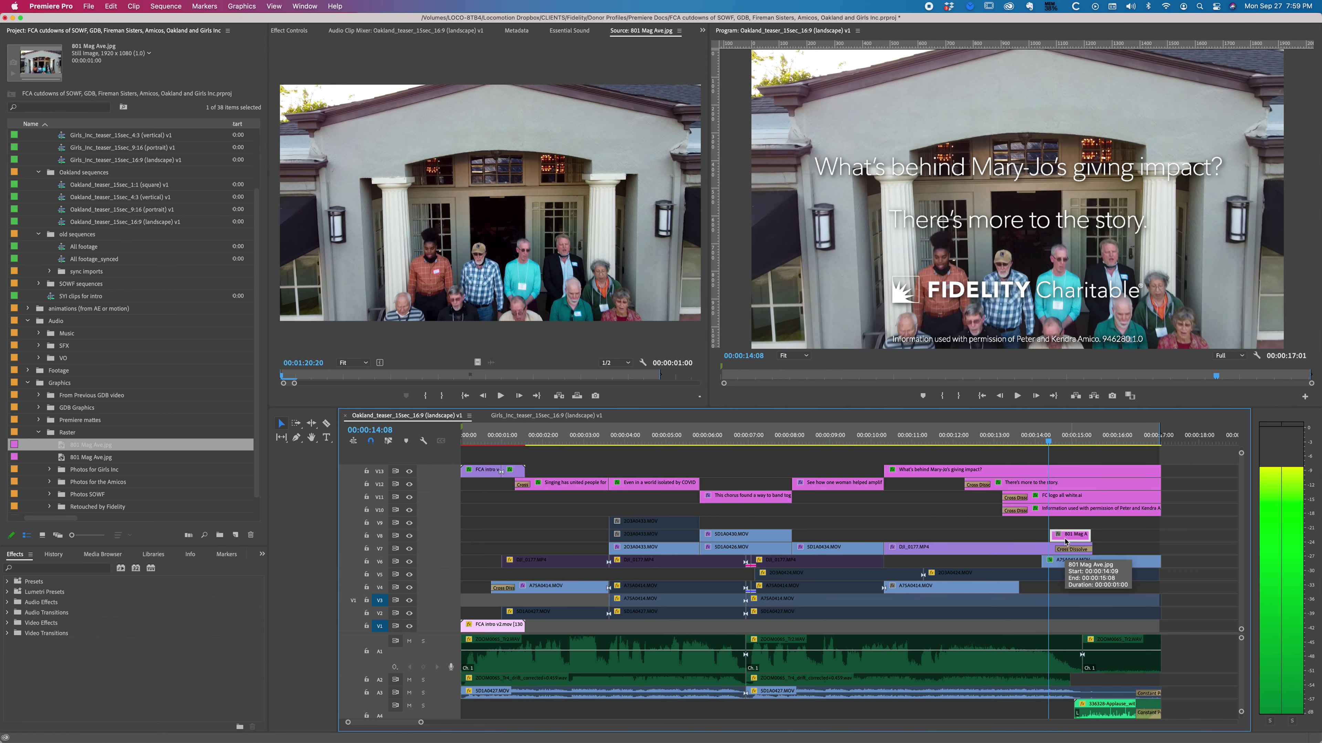
{"action": "key", "text": "Right"}
{"action": "key", "text": "j"}
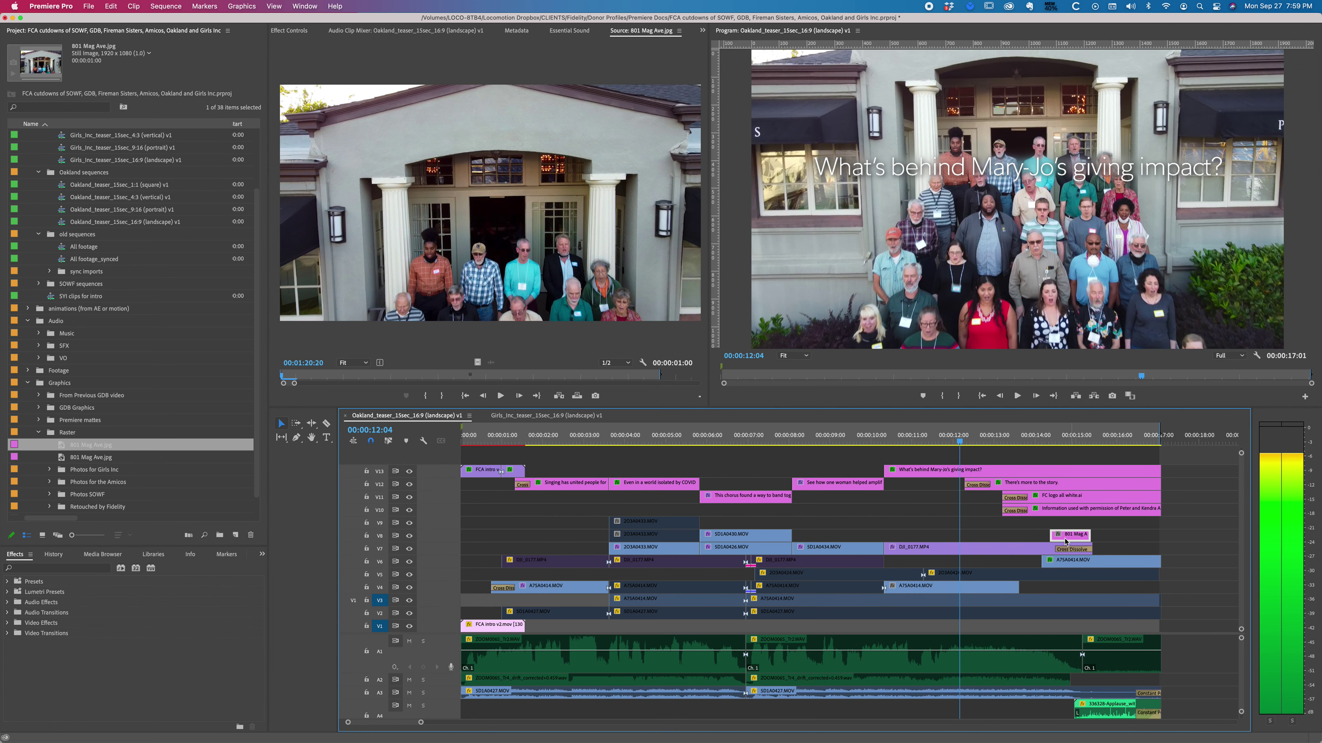
{"action": "left_click_drag", "start_coordinate": [1051, 540], "coordinate": [1050, 540]}
{"action": "left_click", "coordinate": [971, 443]}
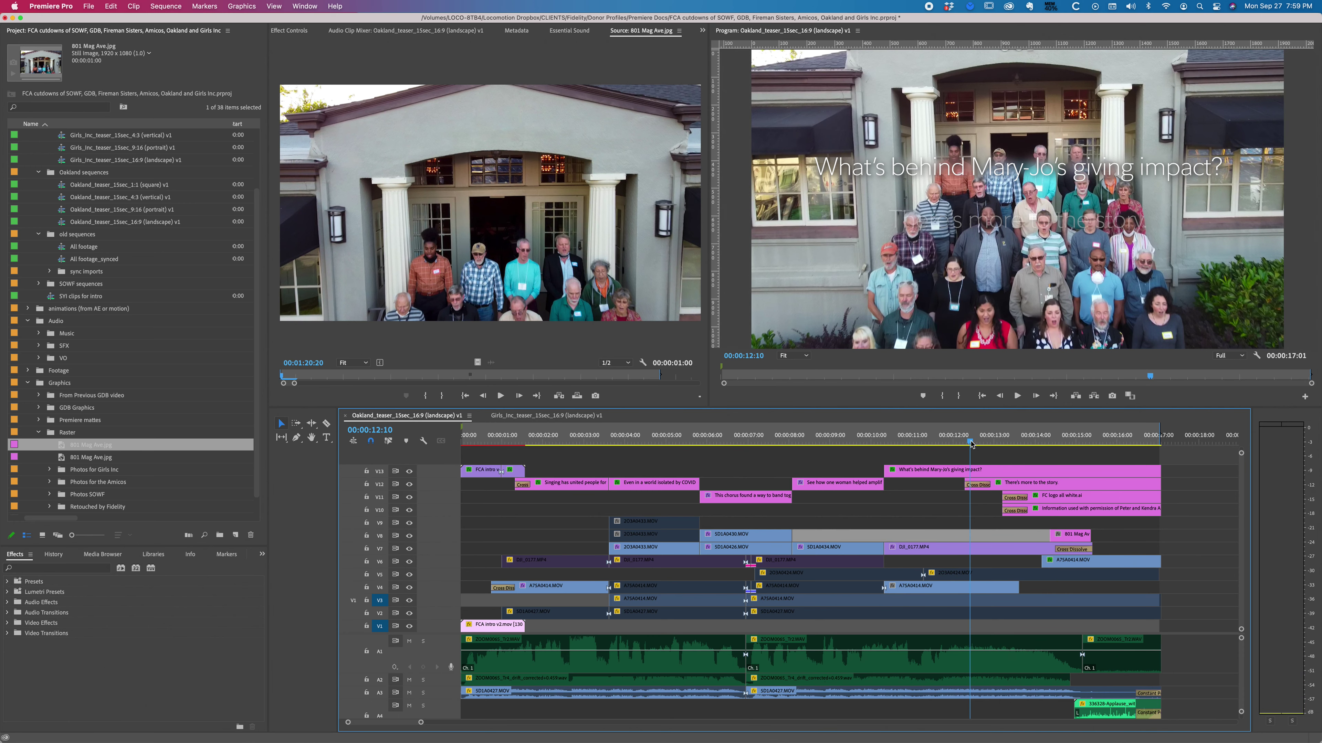
{"action": "key", "text": "space"}
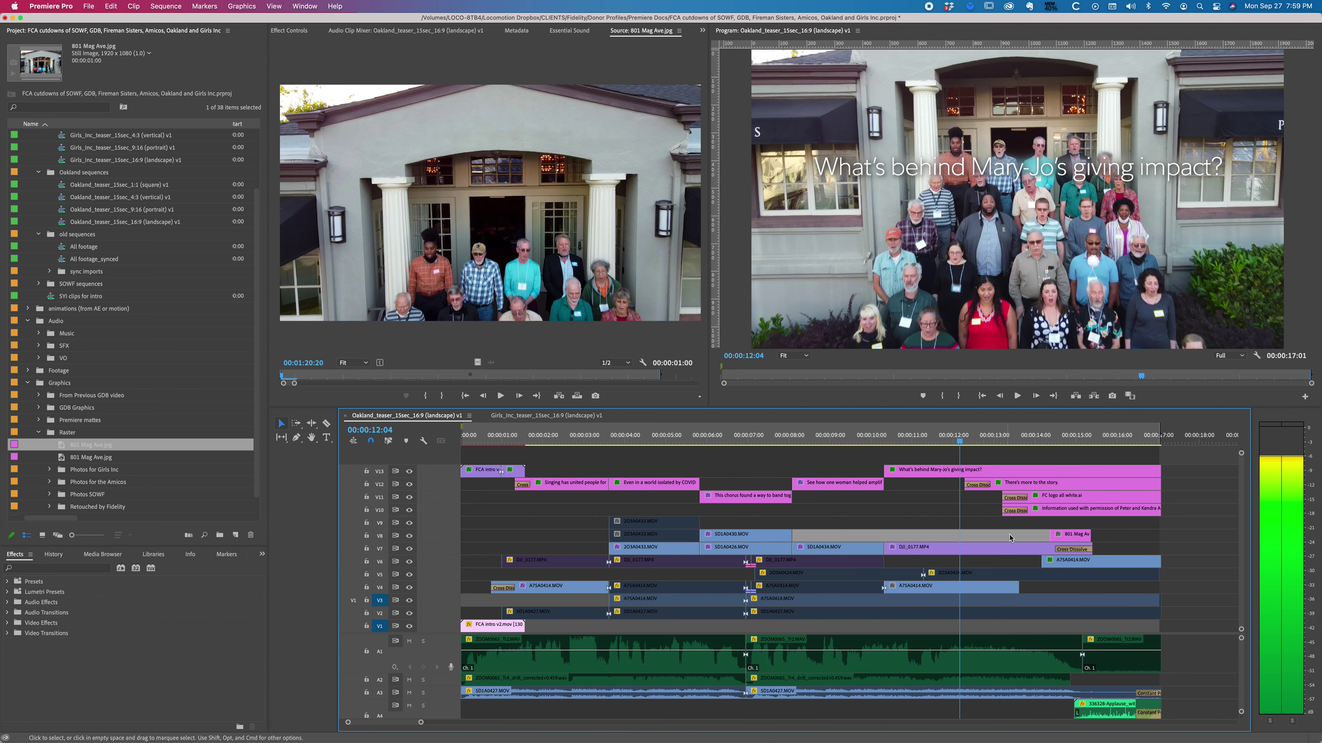
Step: Extend the still to start at 12:04, set its Opacity to 70%, and begin a freehand mask
{"action": "key", "text": "e"}
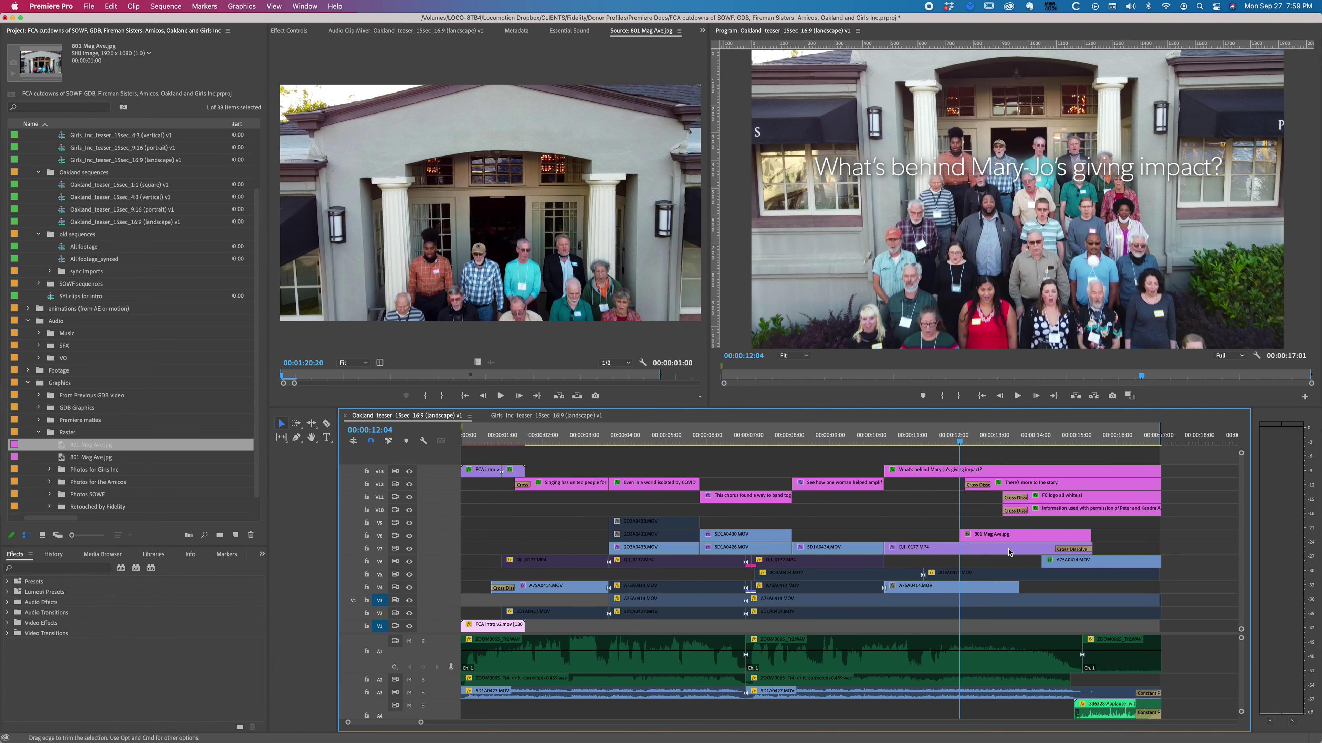
{"action": "left_click", "coordinate": [1019, 537]}
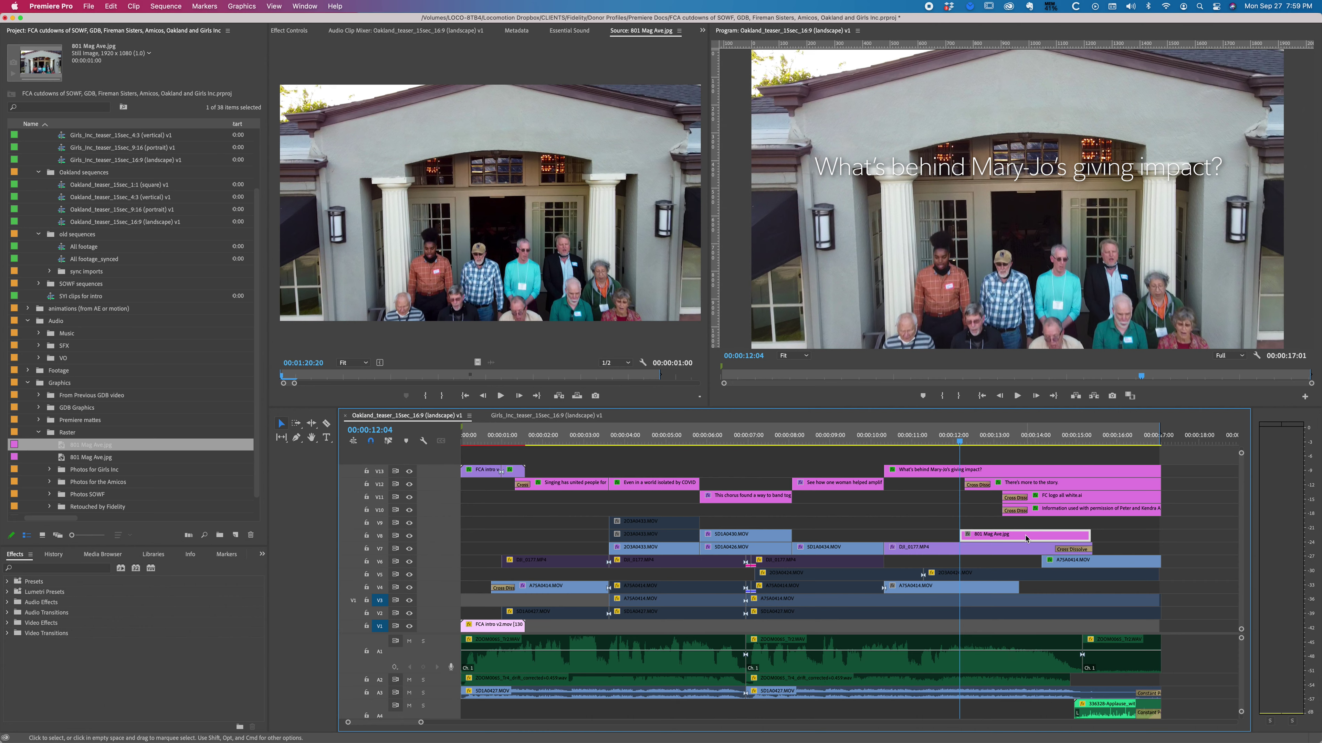
{"action": "double_click", "coordinate": [1026, 539]}
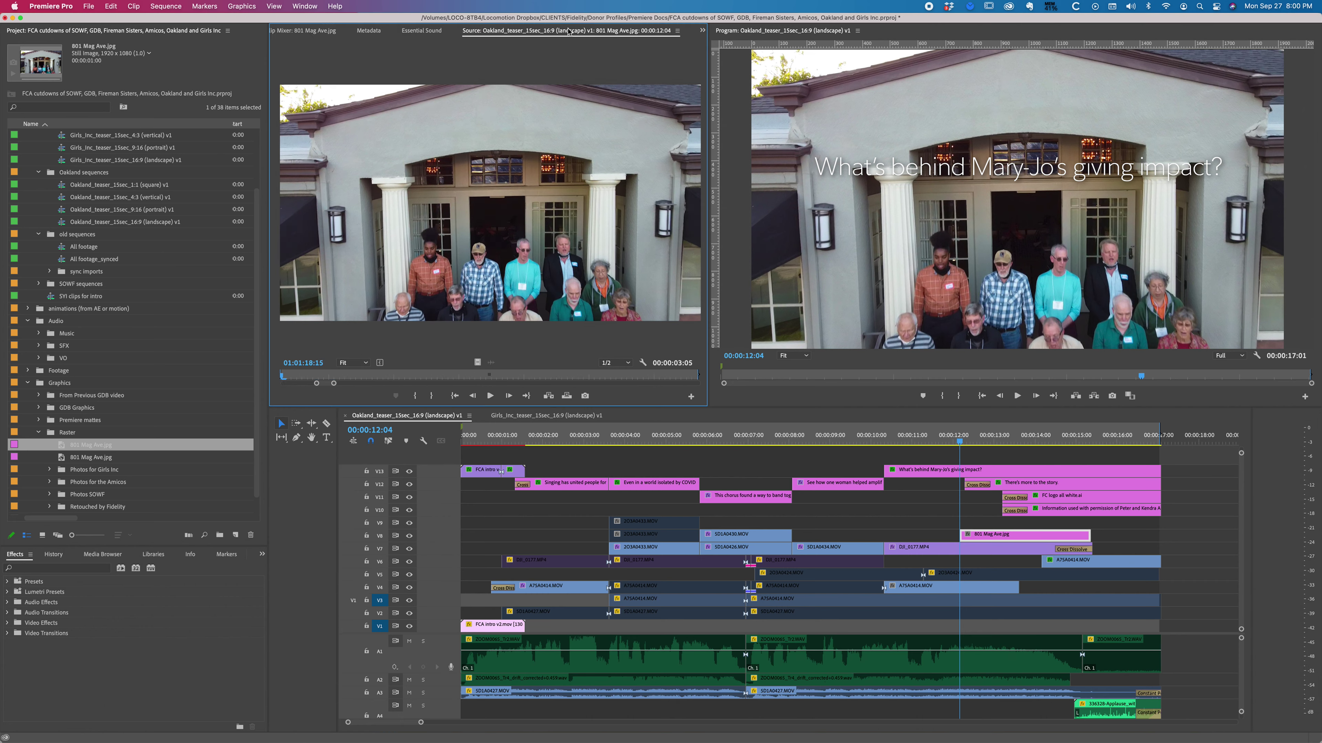
{"action": "left_click", "coordinate": [702, 31]}
{"action": "left_click", "coordinate": [716, 41]}
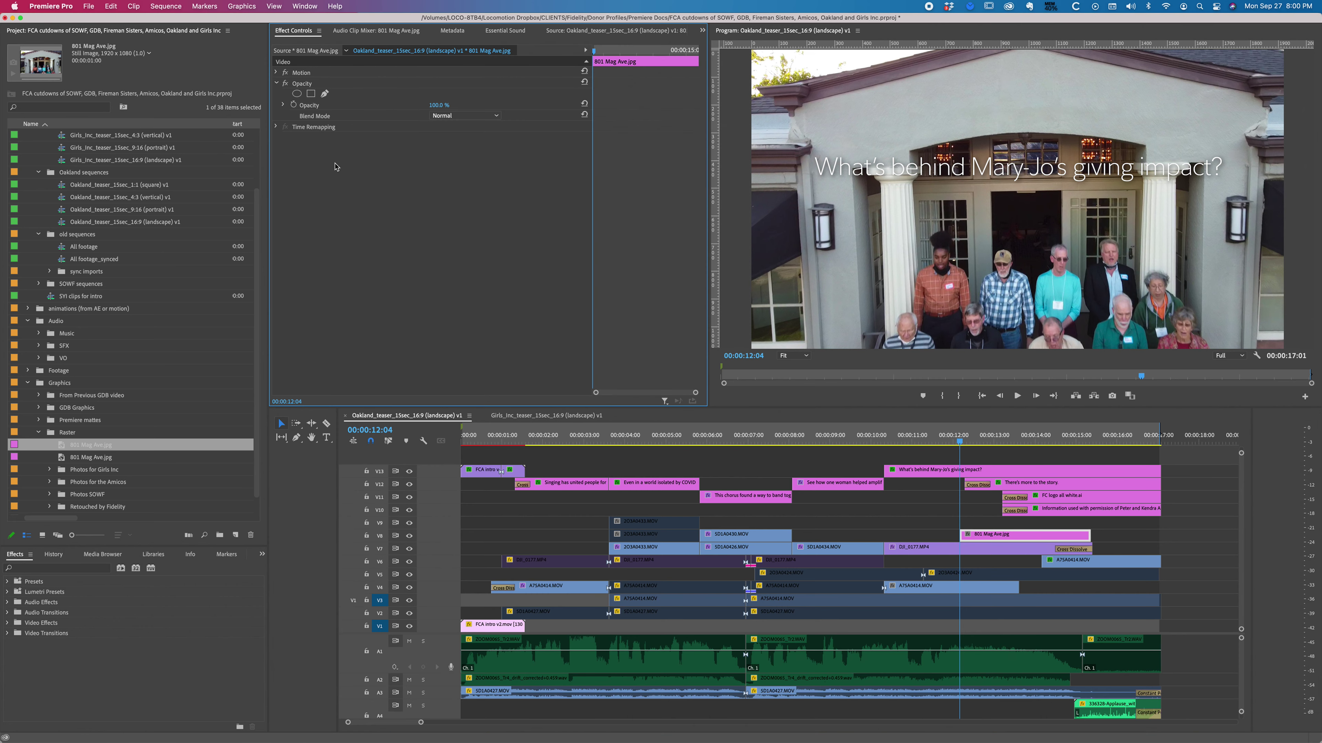
{"action": "left_click", "coordinate": [431, 105]}
{"action": "type", "text": "70"}
{"action": "key", "text": "Return"}
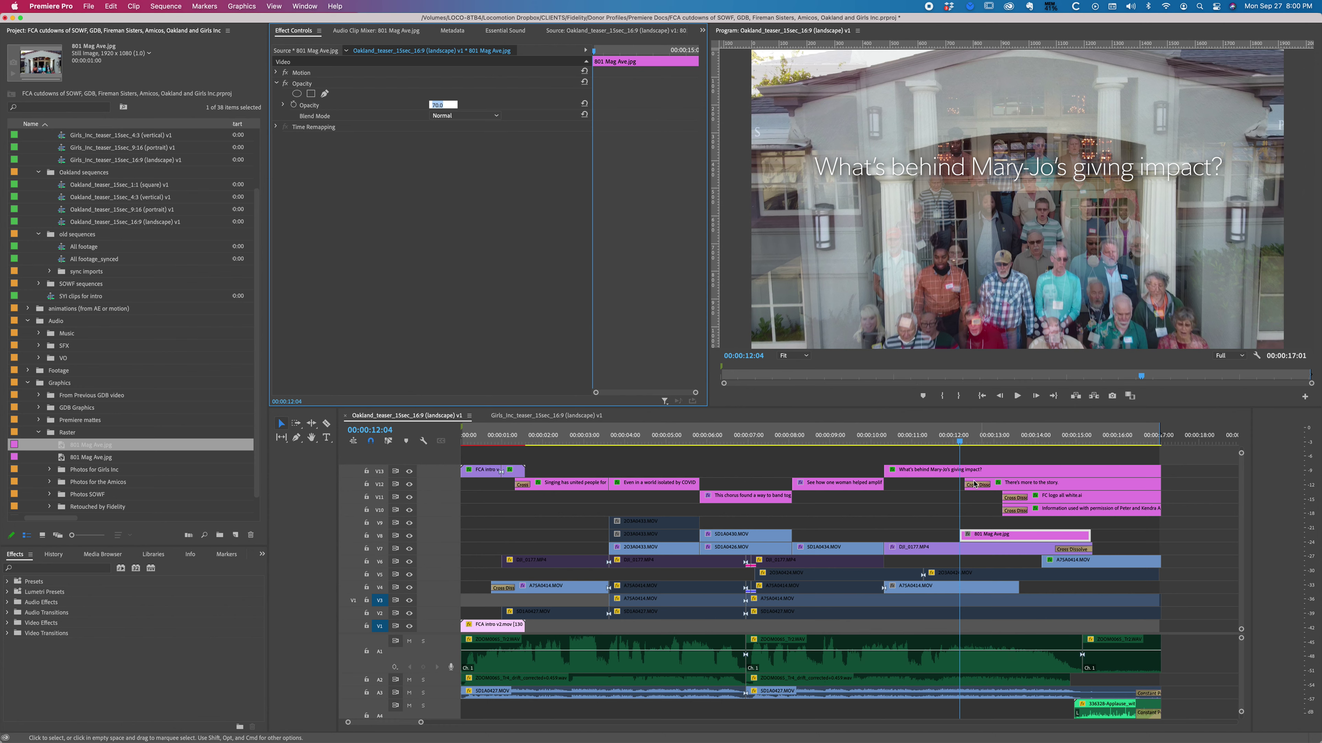
{"action": "left_click", "coordinate": [325, 94]}
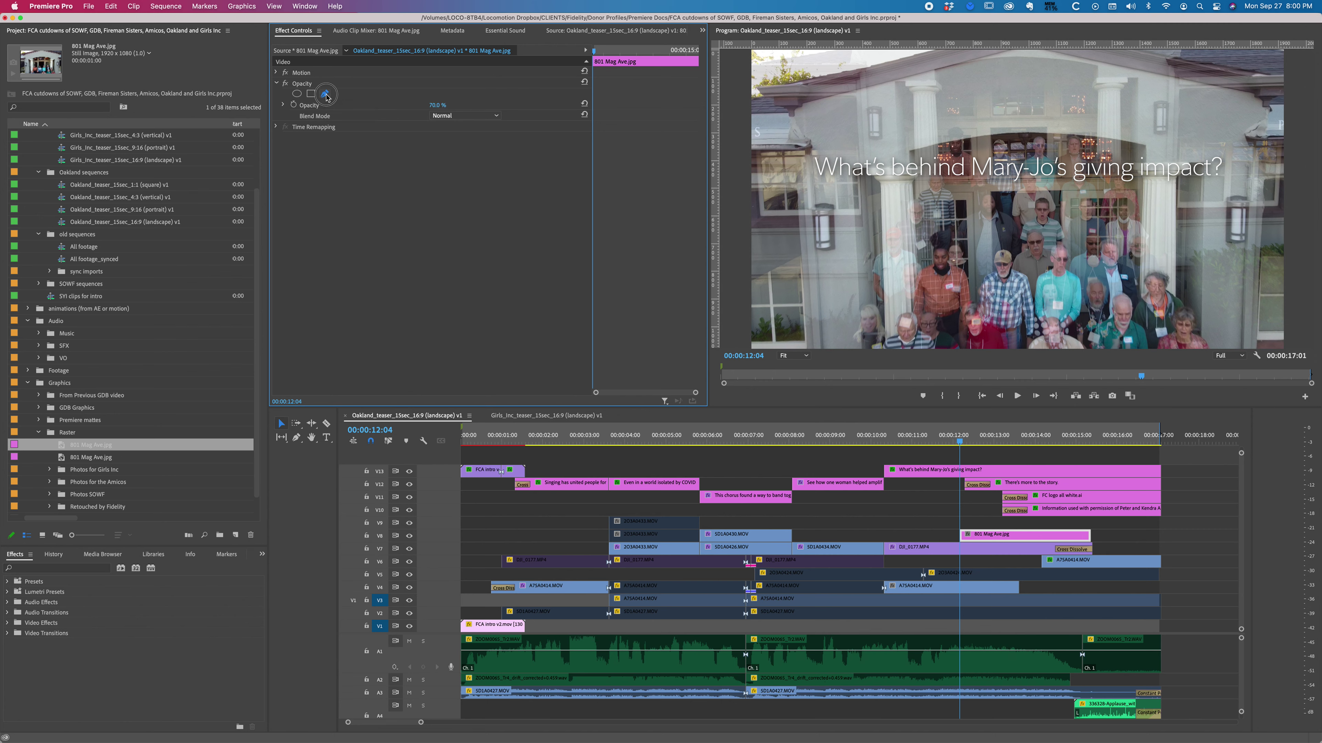
{"action": "left_click", "coordinate": [997, 100]}
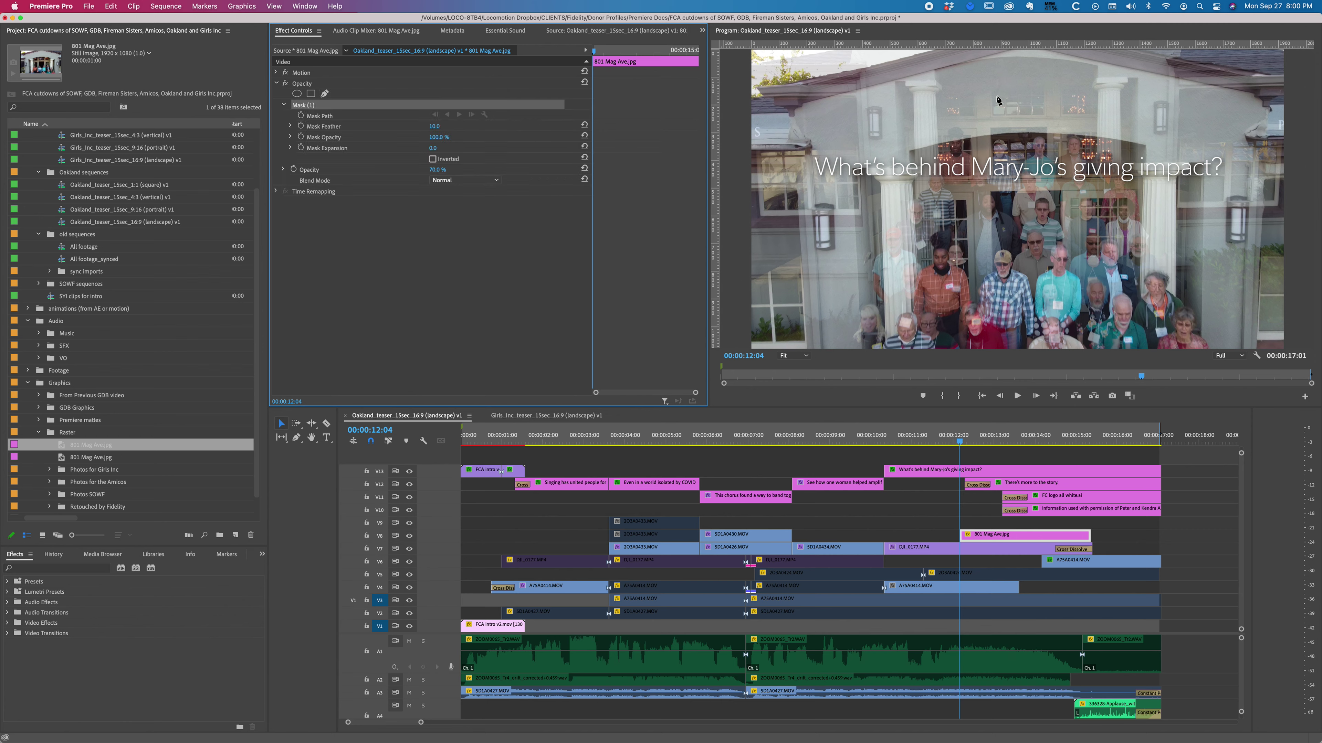
Step: Draw a closed mask around the building's top and sign area on the still
{"action": "left_click", "coordinate": [811, 106]}
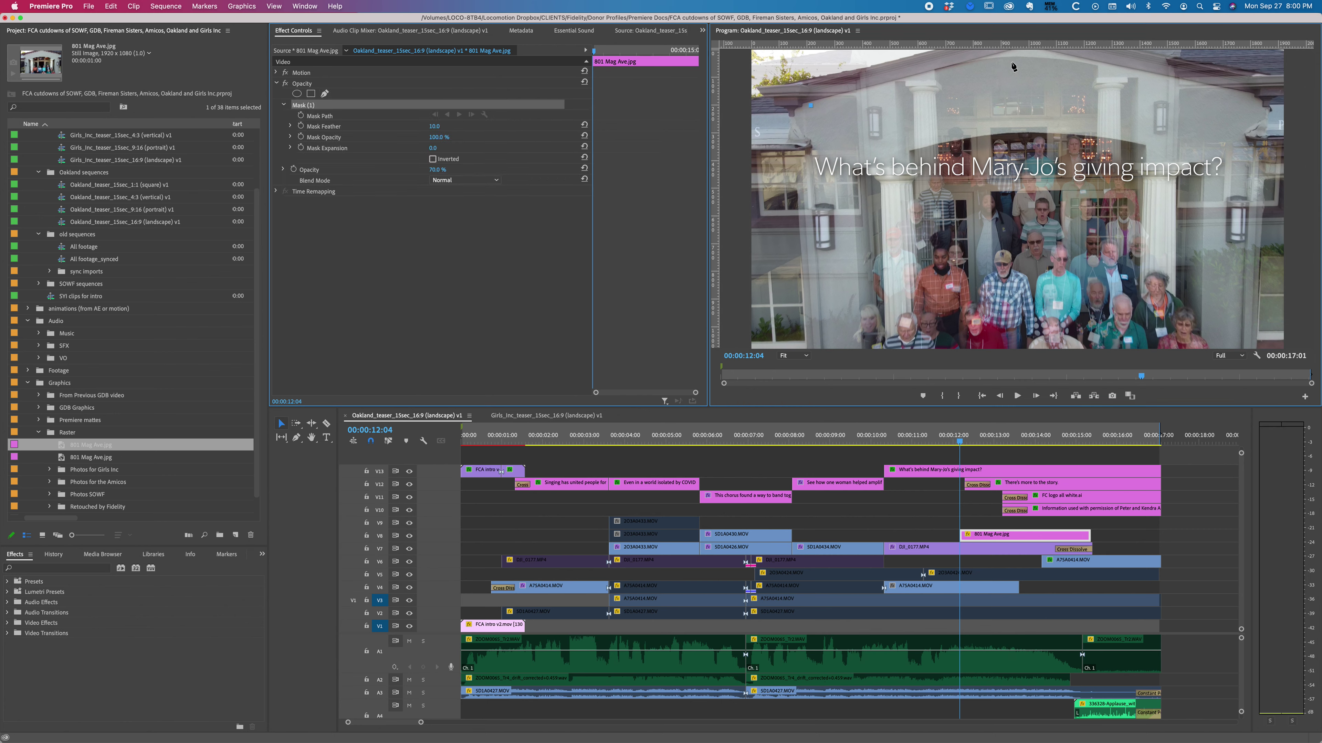
{"action": "left_click", "coordinate": [1026, 51]}
{"action": "left_click", "coordinate": [1246, 98]}
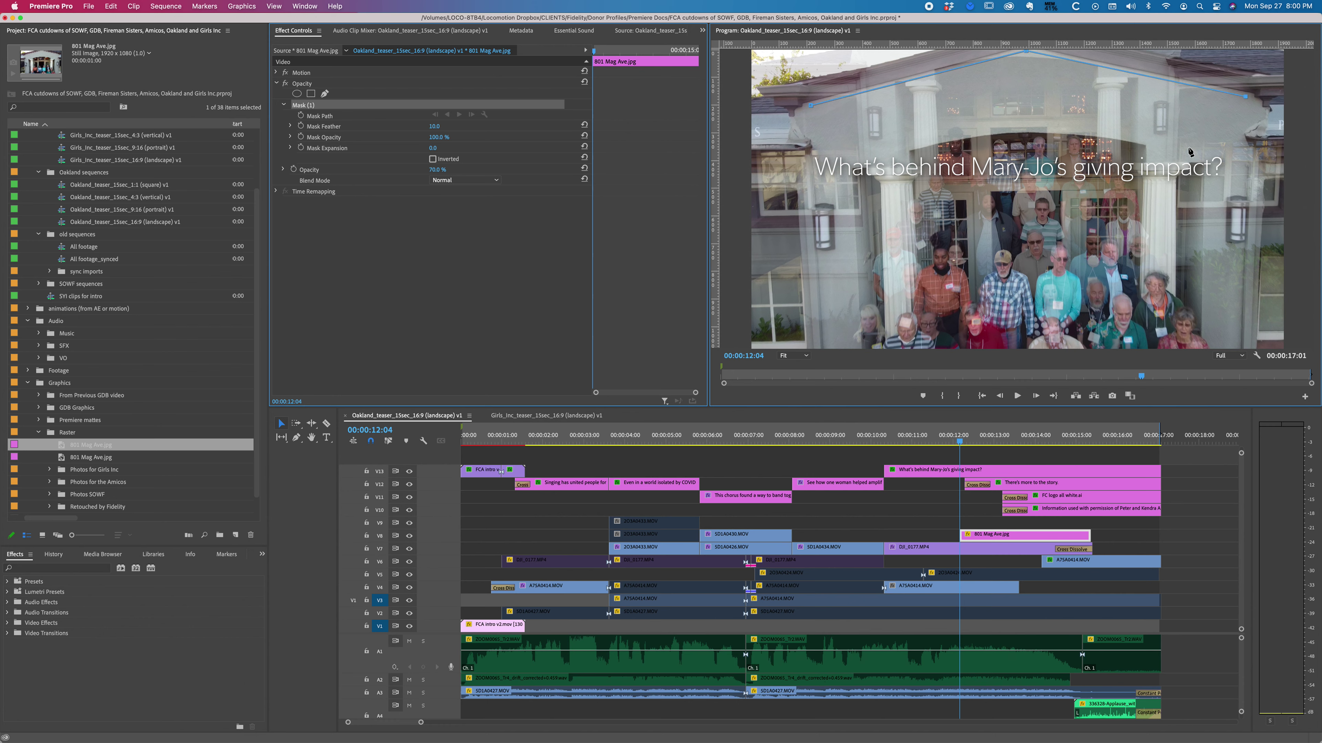
{"action": "left_click", "coordinate": [1161, 144]}
{"action": "left_click_drag", "start_coordinate": [1024, 126], "coordinate": [971, 129]}
{"action": "left_click", "coordinate": [902, 150]}
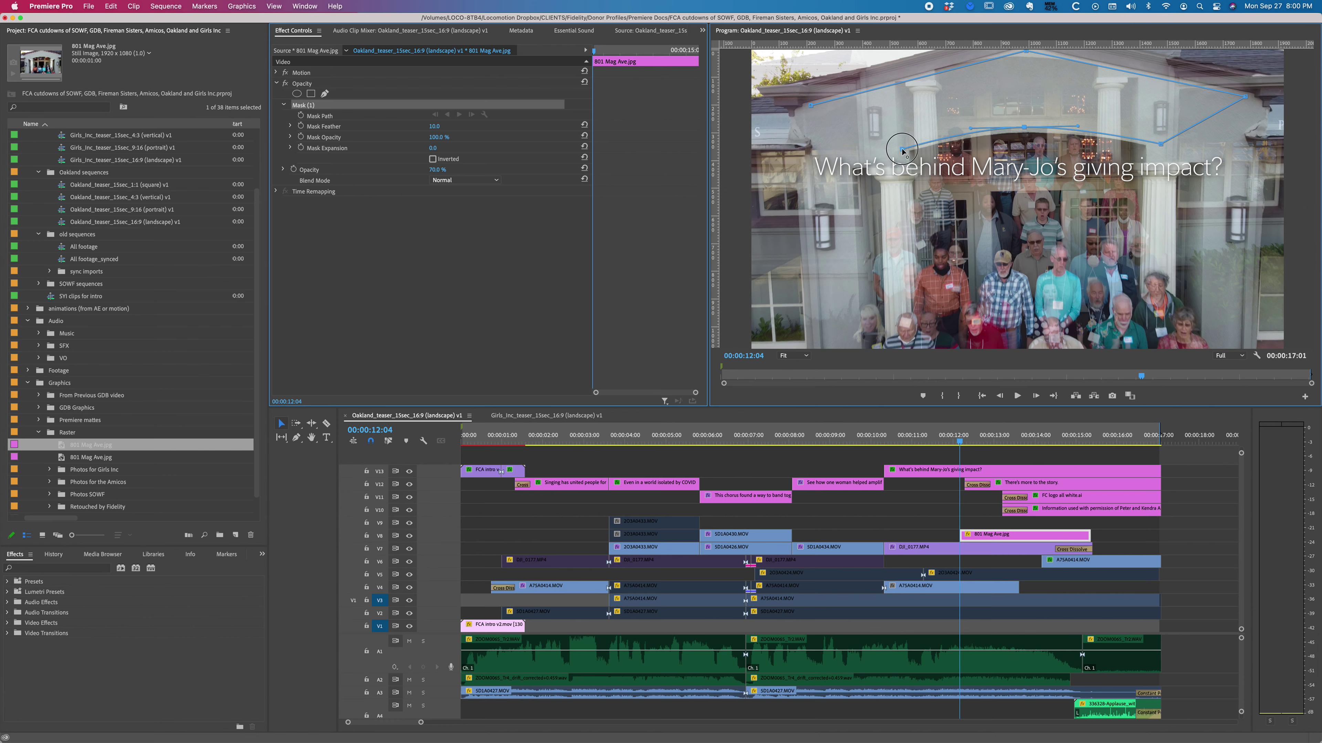
{"action": "left_click", "coordinate": [812, 107]}
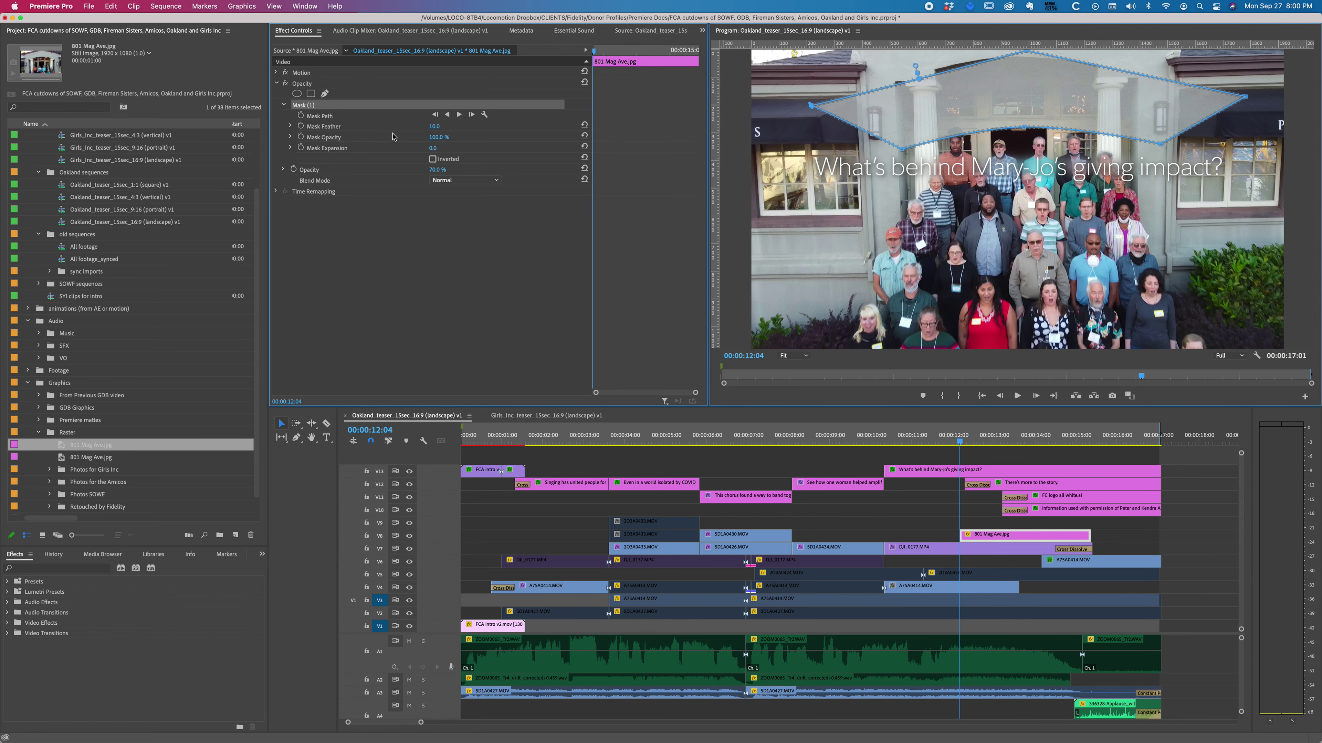
Step: Set Mask Feather to 30 and raise the still's Opacity to 100%
{"action": "left_click", "coordinate": [442, 126]}
{"action": "type", "text": "30"}
{"action": "key", "text": "Return"}
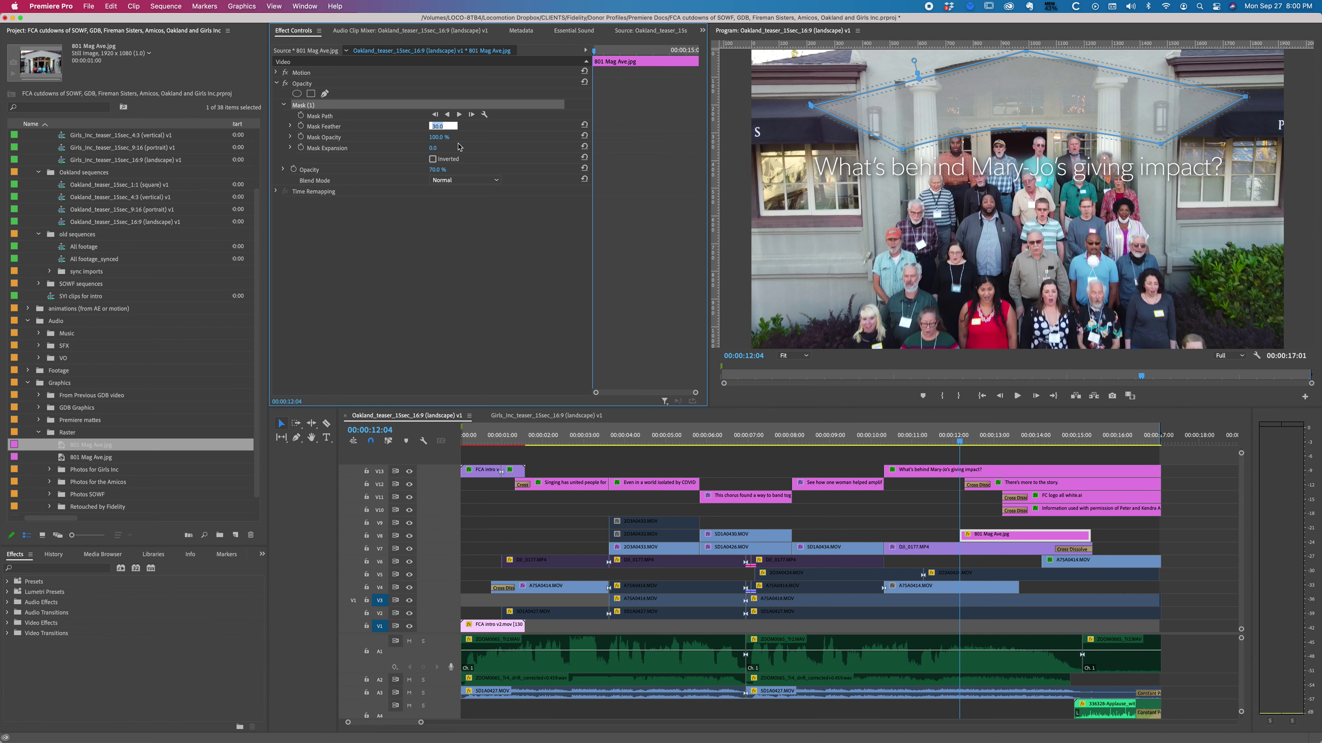
{"action": "key", "text": "Return"}
{"action": "left_click", "coordinate": [368, 263]}
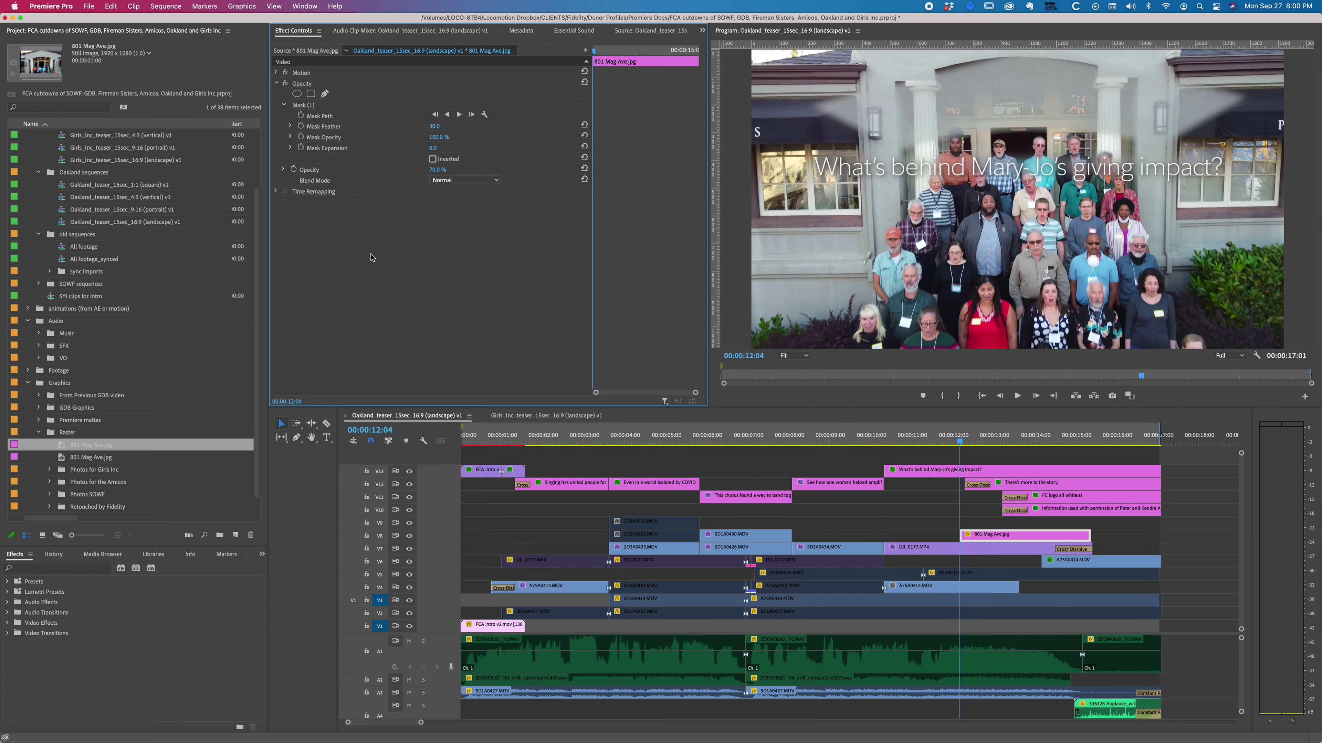
{"action": "left_click_drag", "start_coordinate": [435, 172], "coordinate": [456, 170]}
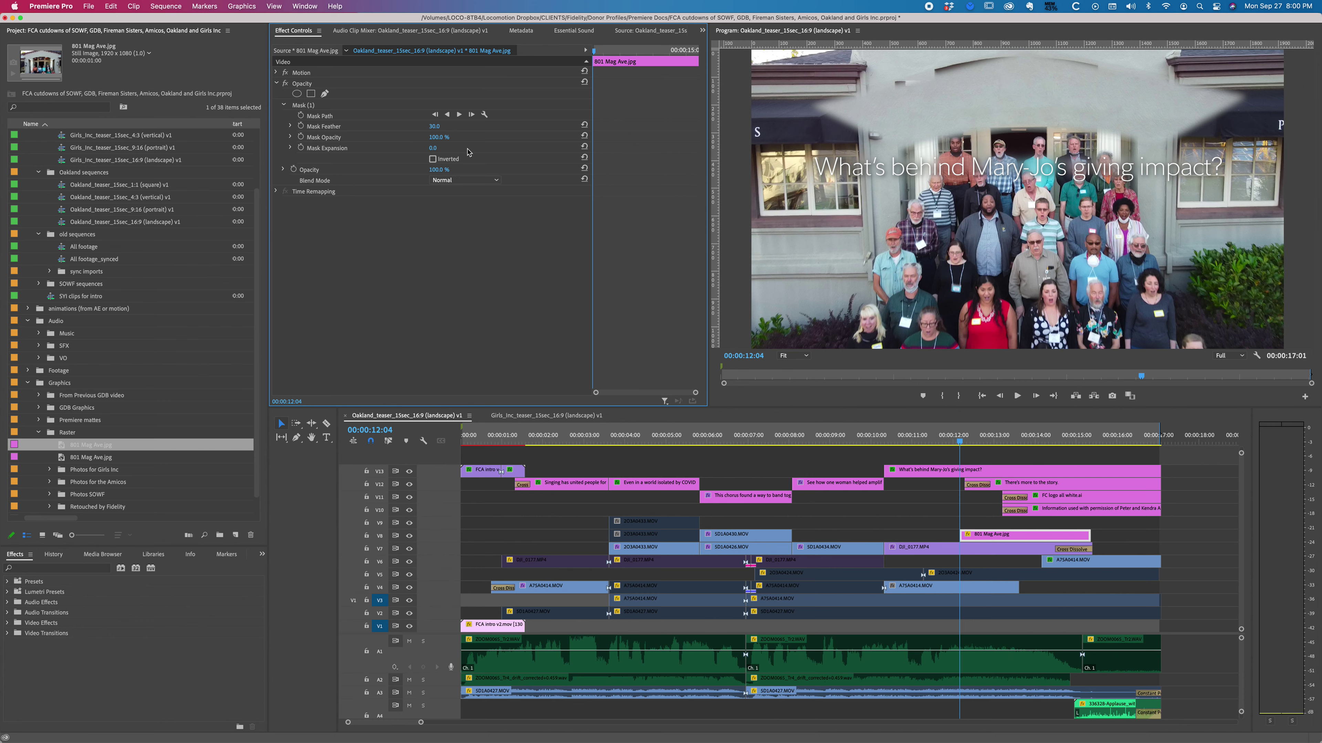
Step: Expand the still's Motion settings and set Scale and Position keyframes at 14:09
{"action": "key", "text": "shift+3"}
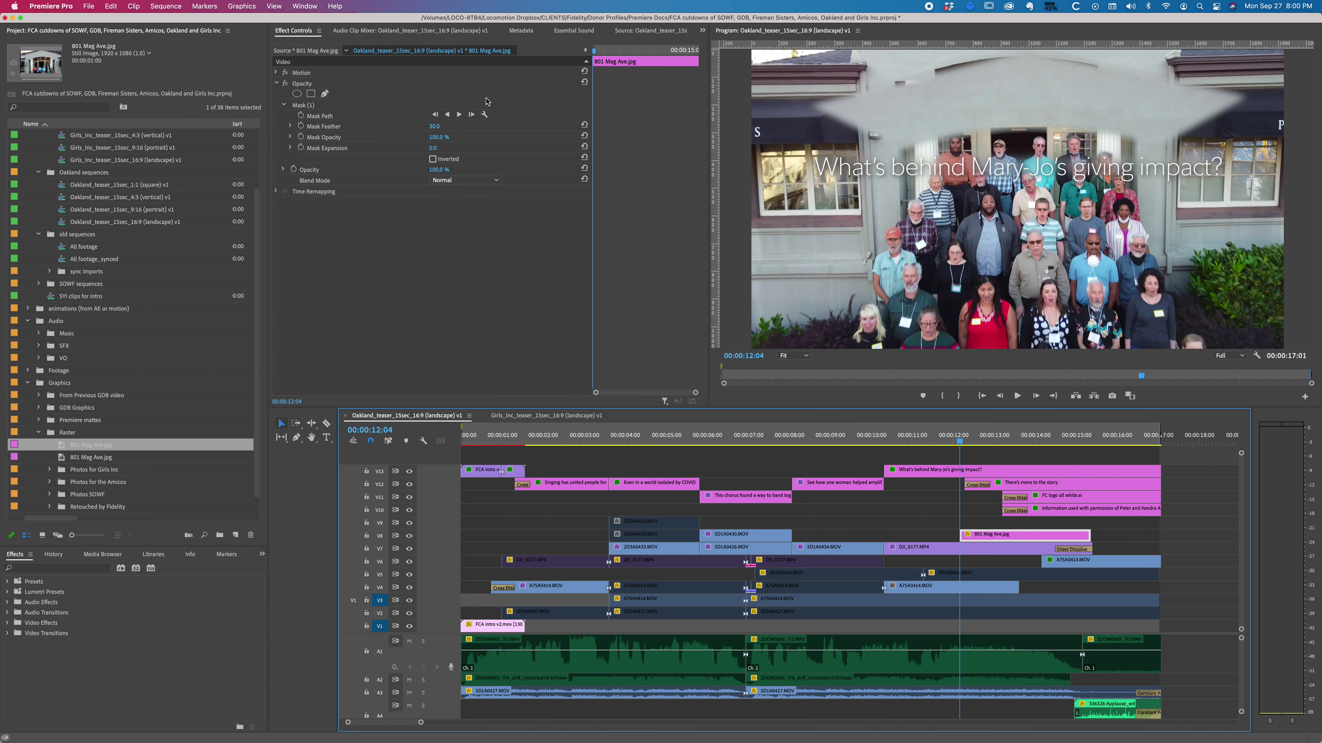
{"action": "left_click", "coordinate": [277, 73]}
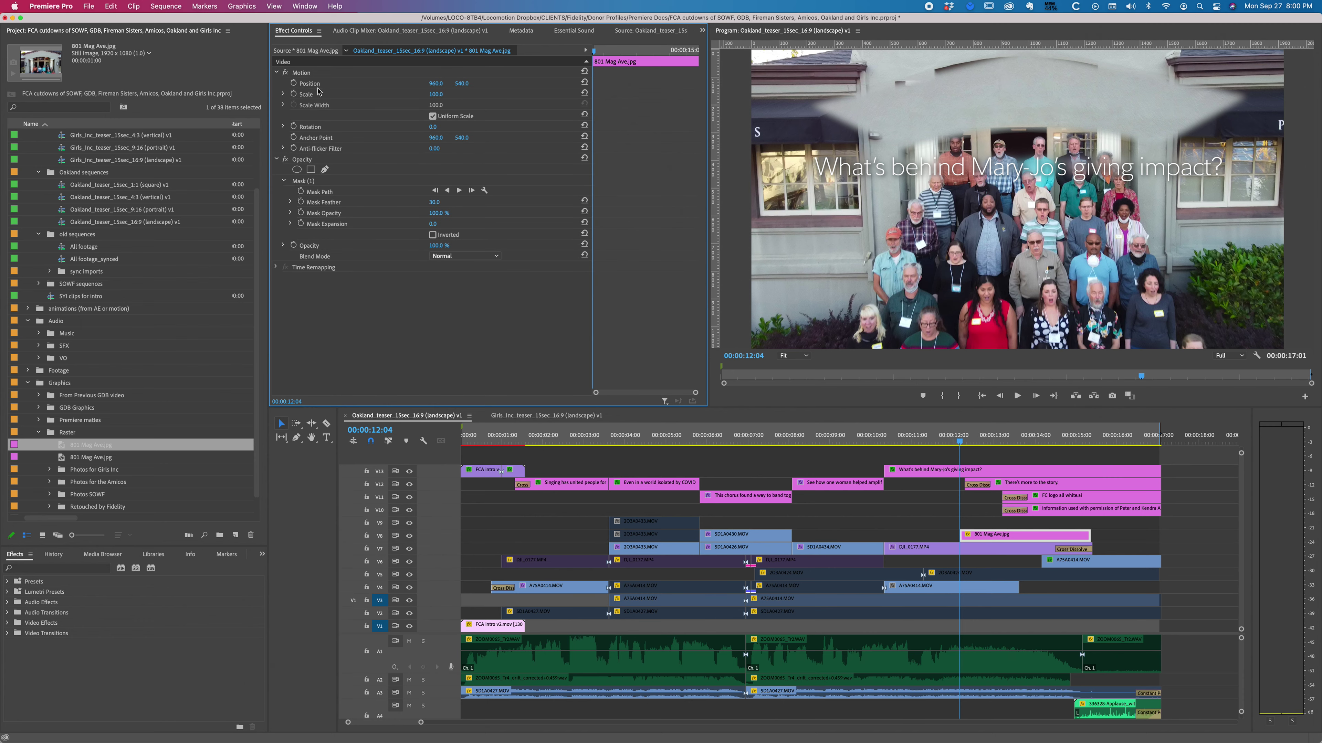
{"action": "left_click", "coordinate": [294, 95]}
{"action": "key", "text": "space"}
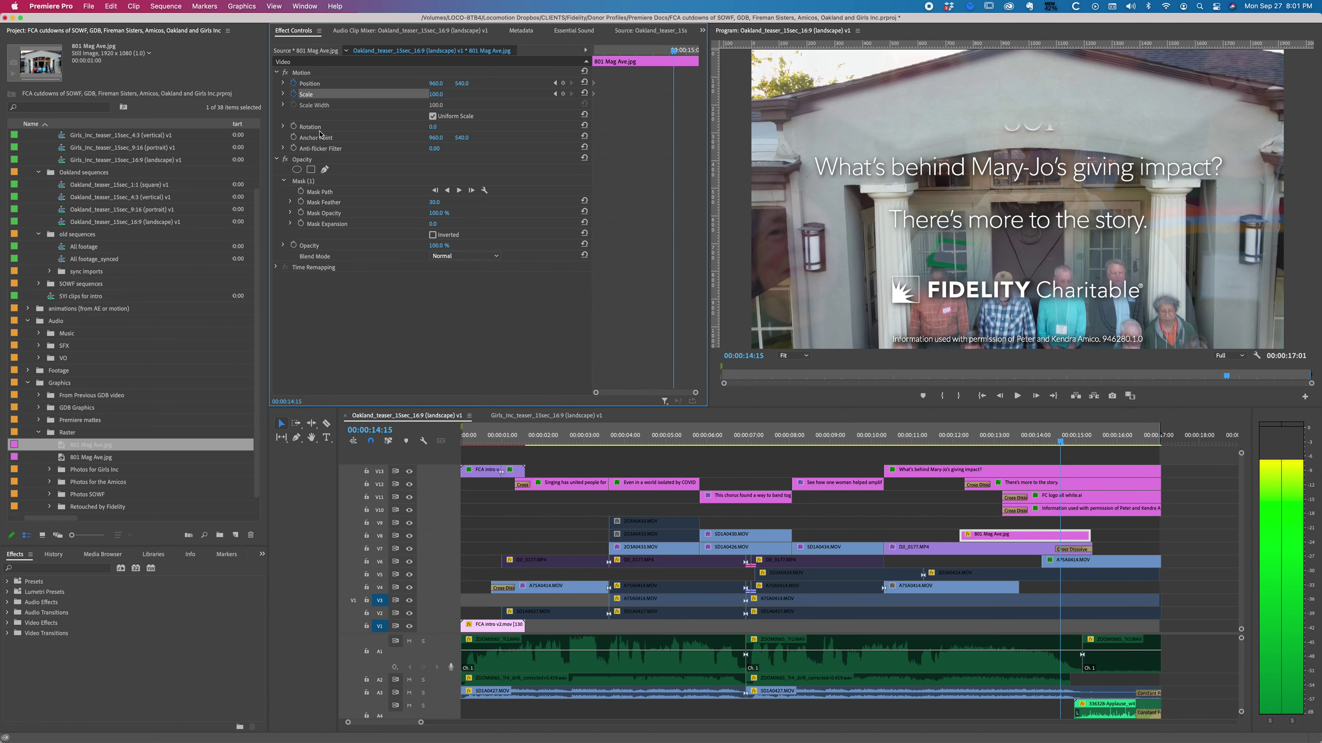
{"action": "key", "text": "Left"}
{"action": "key", "text": "Left"}
{"action": "key", "text": "Left"}
{"action": "key", "text": "Left"}
{"action": "key", "text": "Left"}
{"action": "key", "text": "Left"}
{"action": "key", "text": "Left"}
{"action": "key", "text": "Left"}
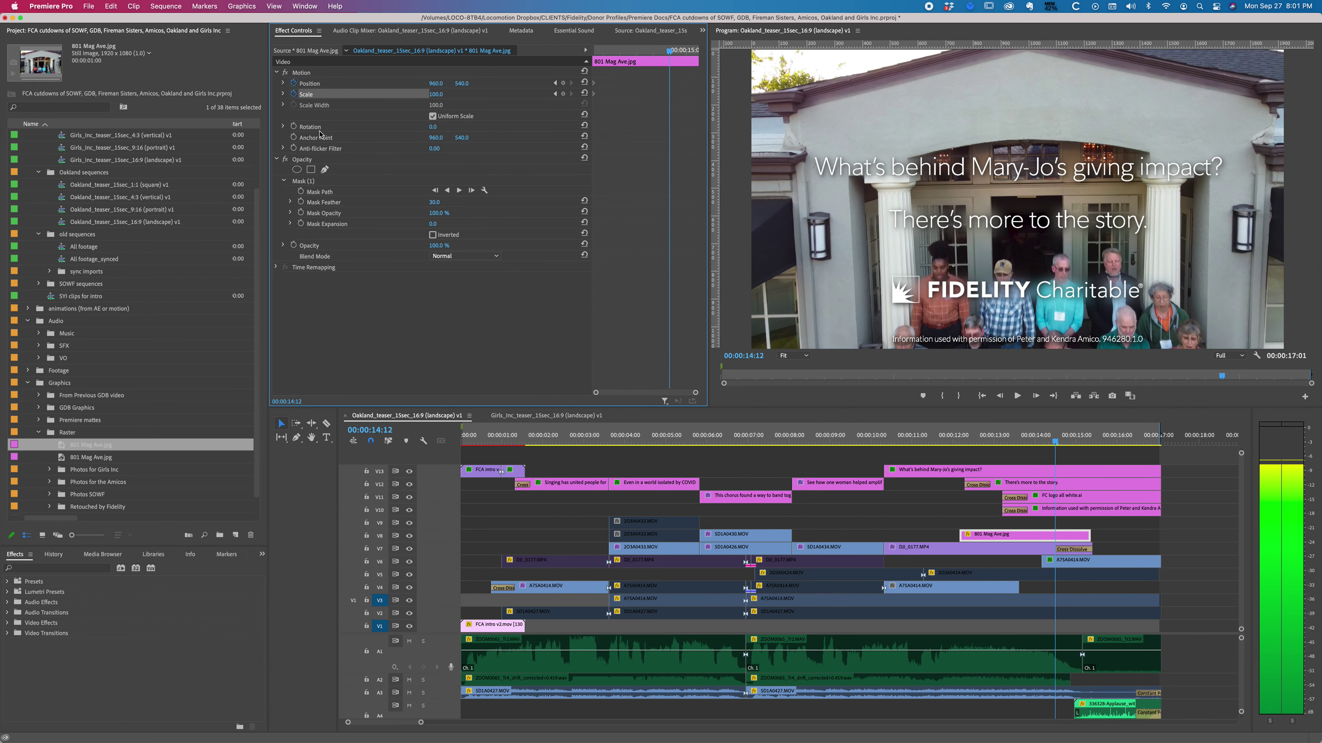
{"action": "key", "text": "Right"}
{"action": "key", "text": "Right"}
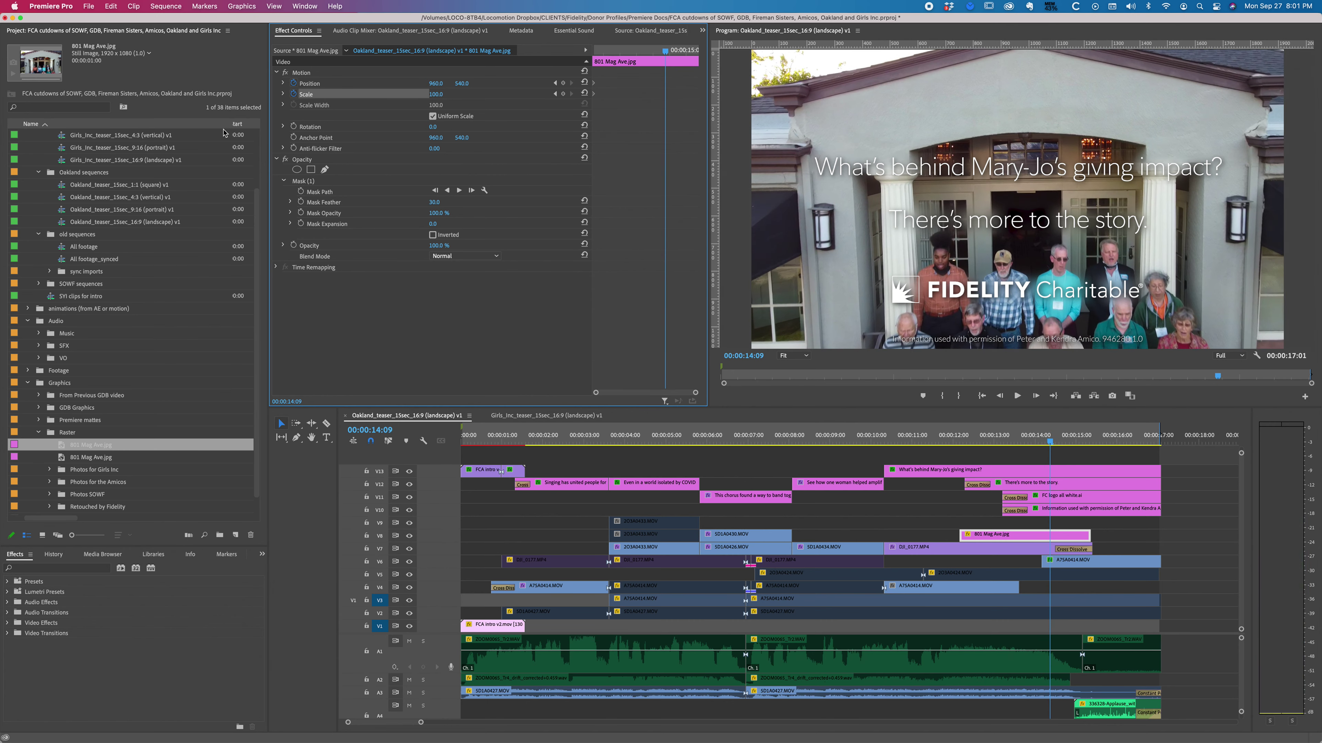
{"action": "left_click", "coordinate": [563, 94]}
{"action": "left_click", "coordinate": [563, 83]}
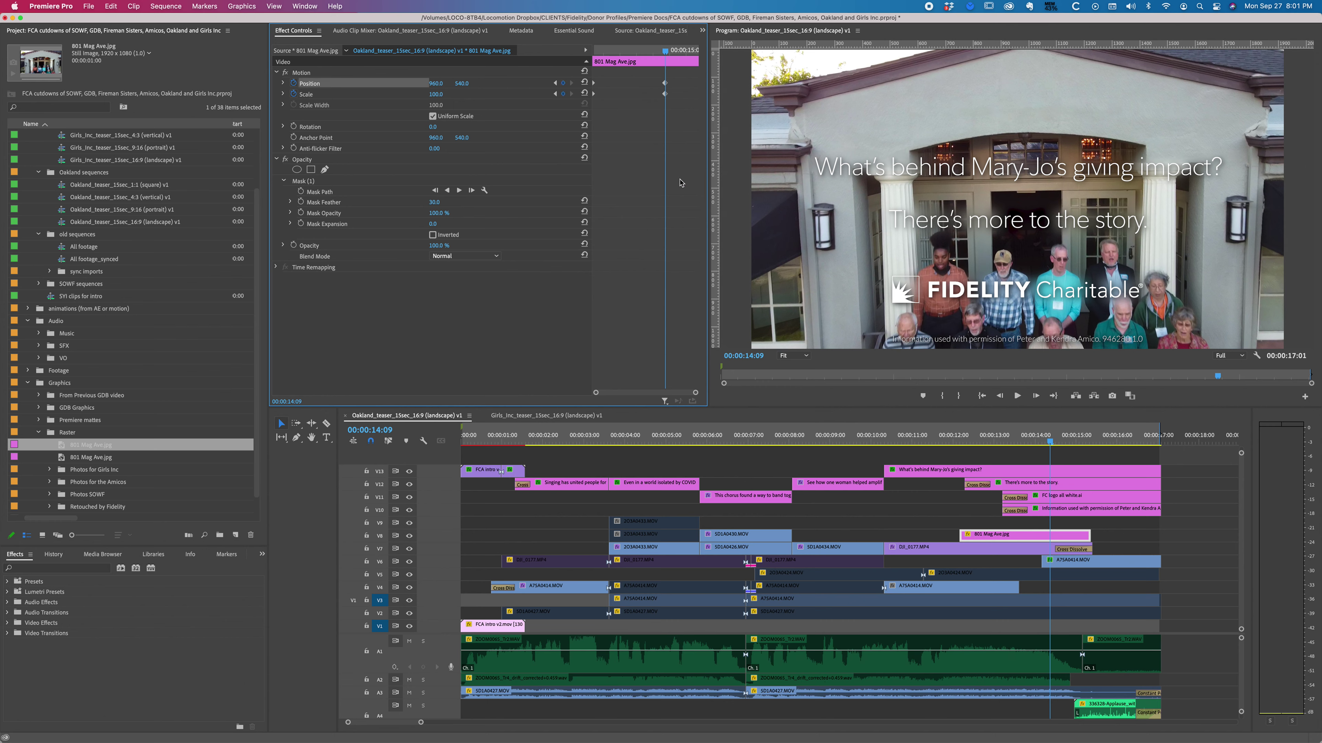
{"action": "key", "text": "shift+k"}
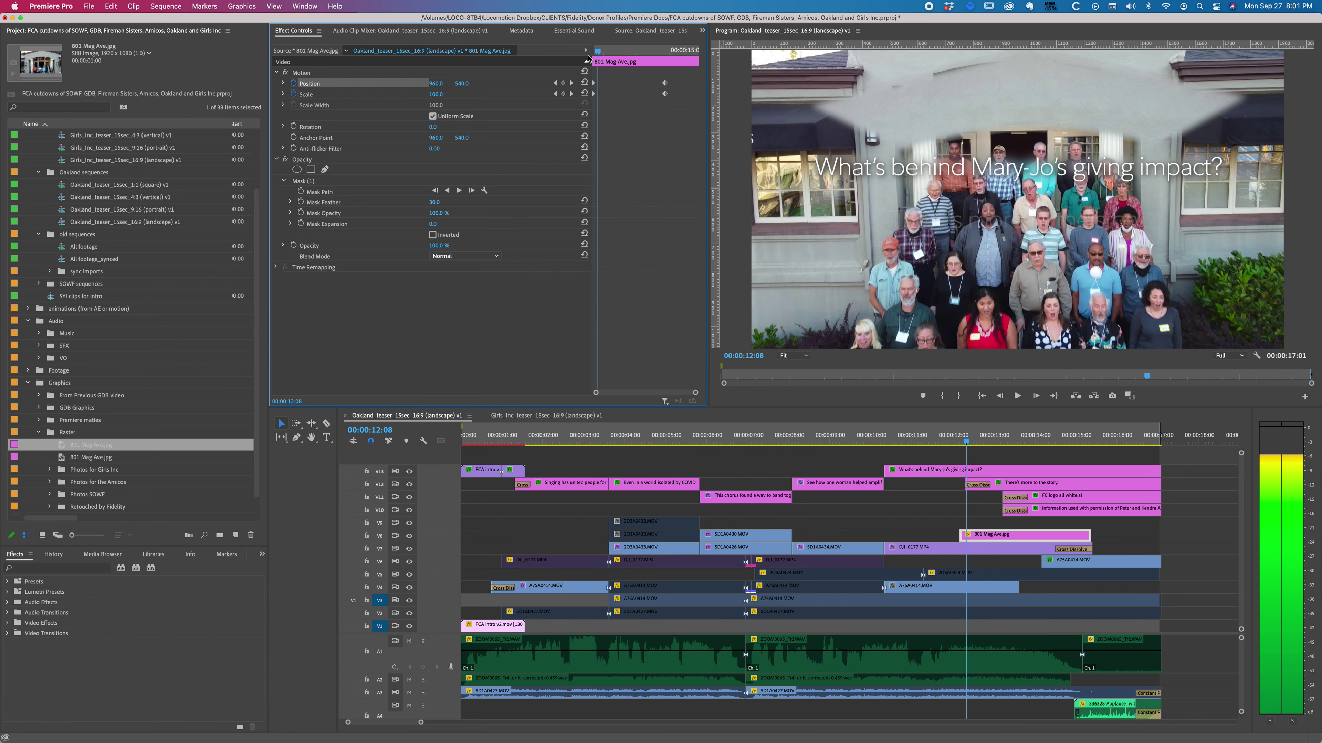
{"action": "left_click", "coordinate": [564, 96]}
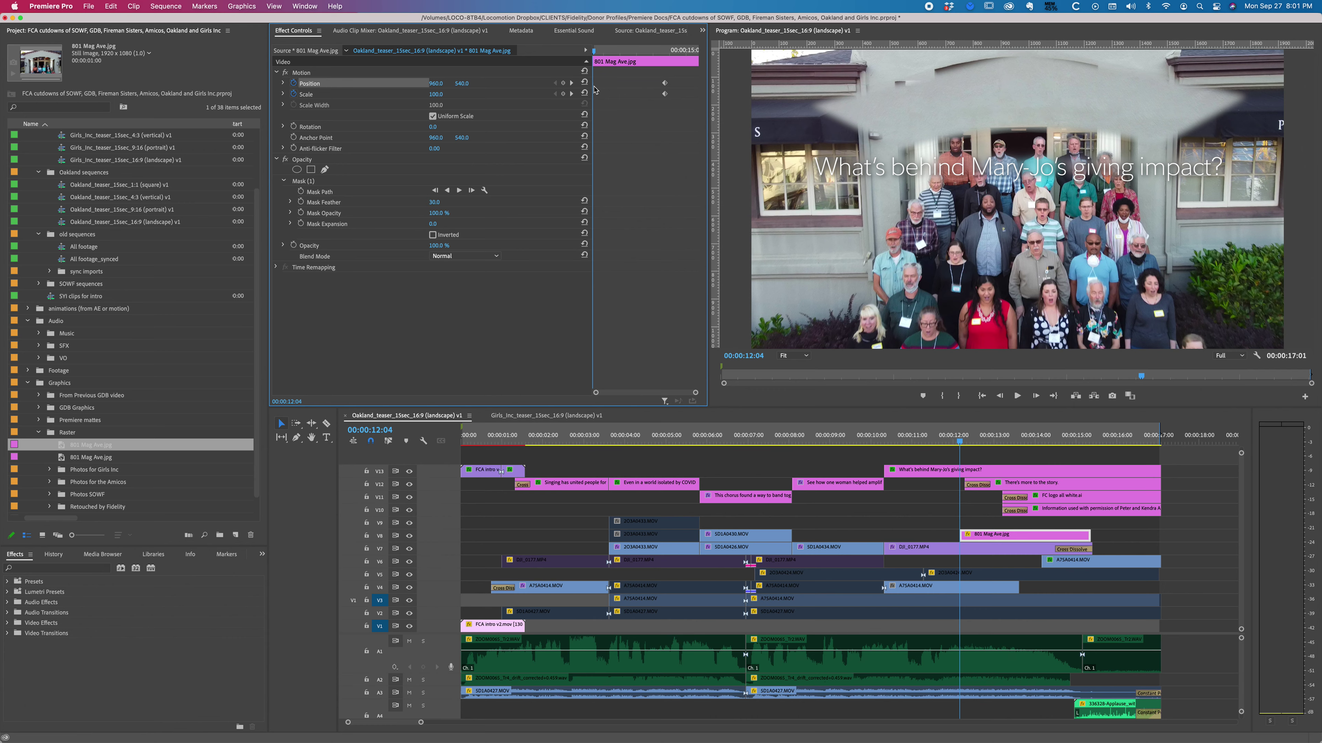
Step: At 12:04, set the still's scale to 80 and vertical position to 364, then move it up
{"action": "left_click_drag", "start_coordinate": [593, 56], "coordinate": [533, 54]}
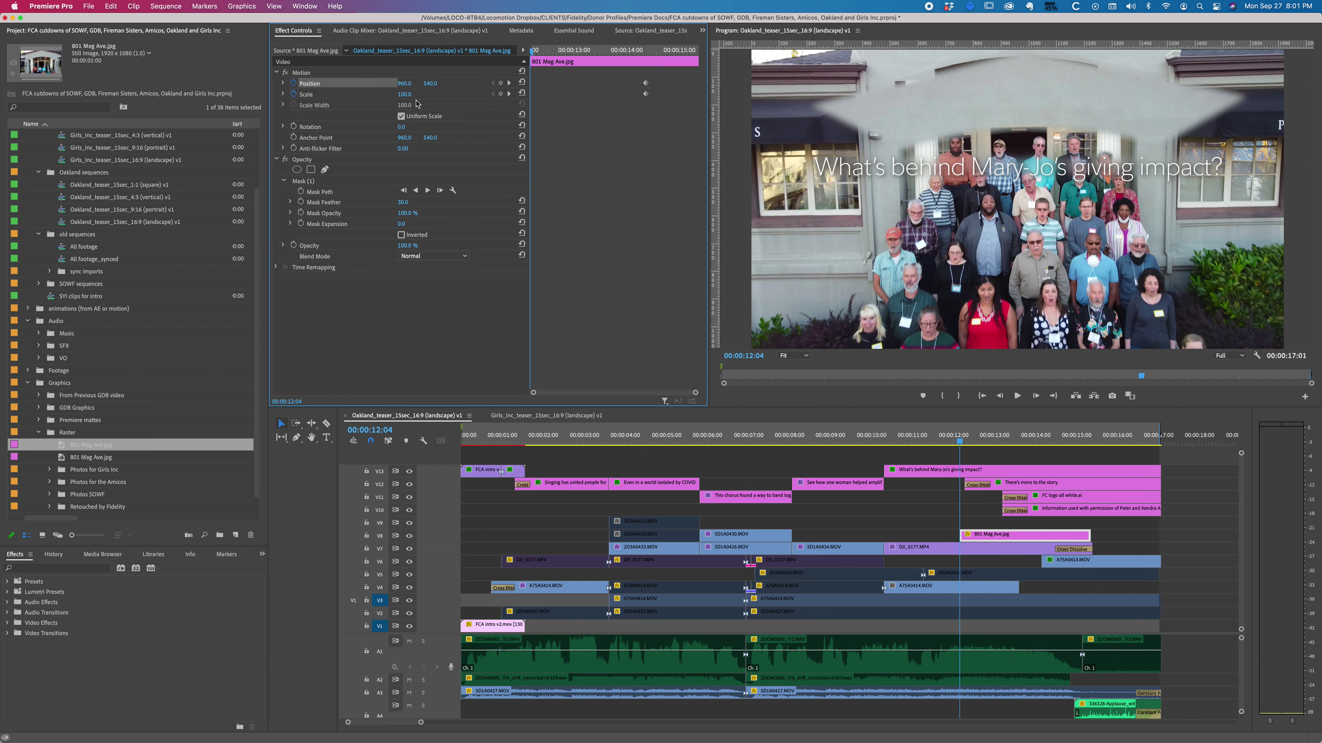
{"action": "left_click", "coordinate": [407, 93]}
{"action": "type", "text": "80"}
{"action": "key", "text": "Return"}
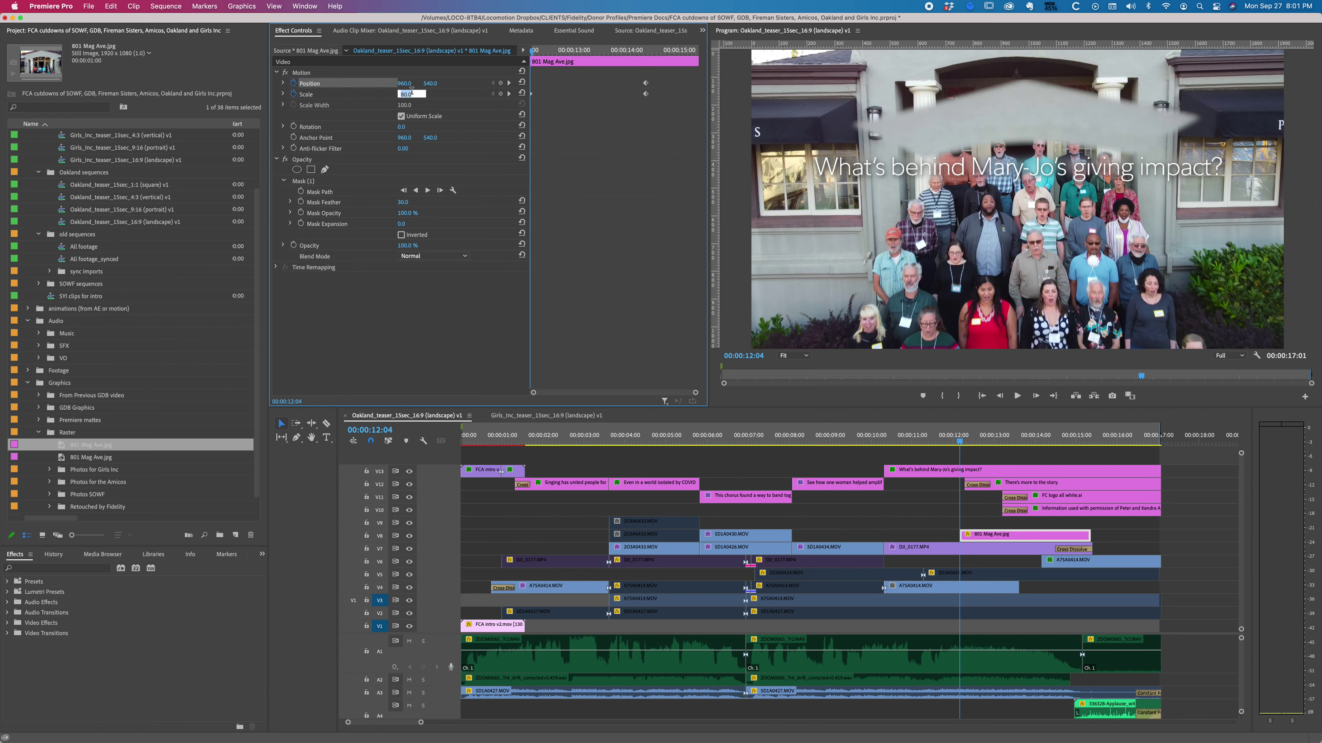
{"action": "type", "text": "70"}
{"action": "key", "text": "Return"}
{"action": "type", "text": "80"}
{"action": "key", "text": "Return"}
{"action": "left_click", "coordinate": [430, 83]}
{"action": "type", "text": "364"}
{"action": "key", "text": "Return"}
{"action": "left_click_drag", "start_coordinate": [430, 83], "coordinate": [449, 94]}
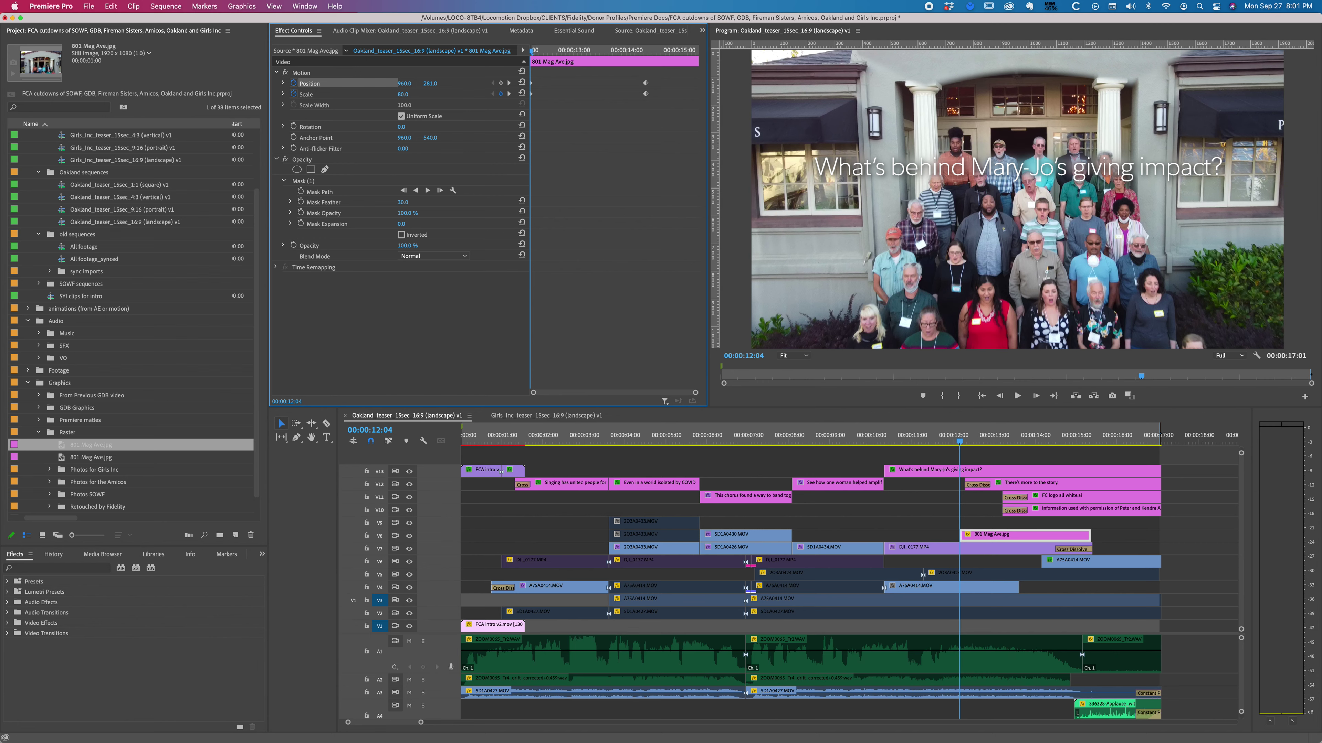
Step: Rework the 12:04 keyframe: scale 60, vertical position around 315, shifted slightly left
{"action": "left_click", "coordinate": [410, 94]}
{"action": "type", "text": "60"}
{"action": "key", "text": "Return"}
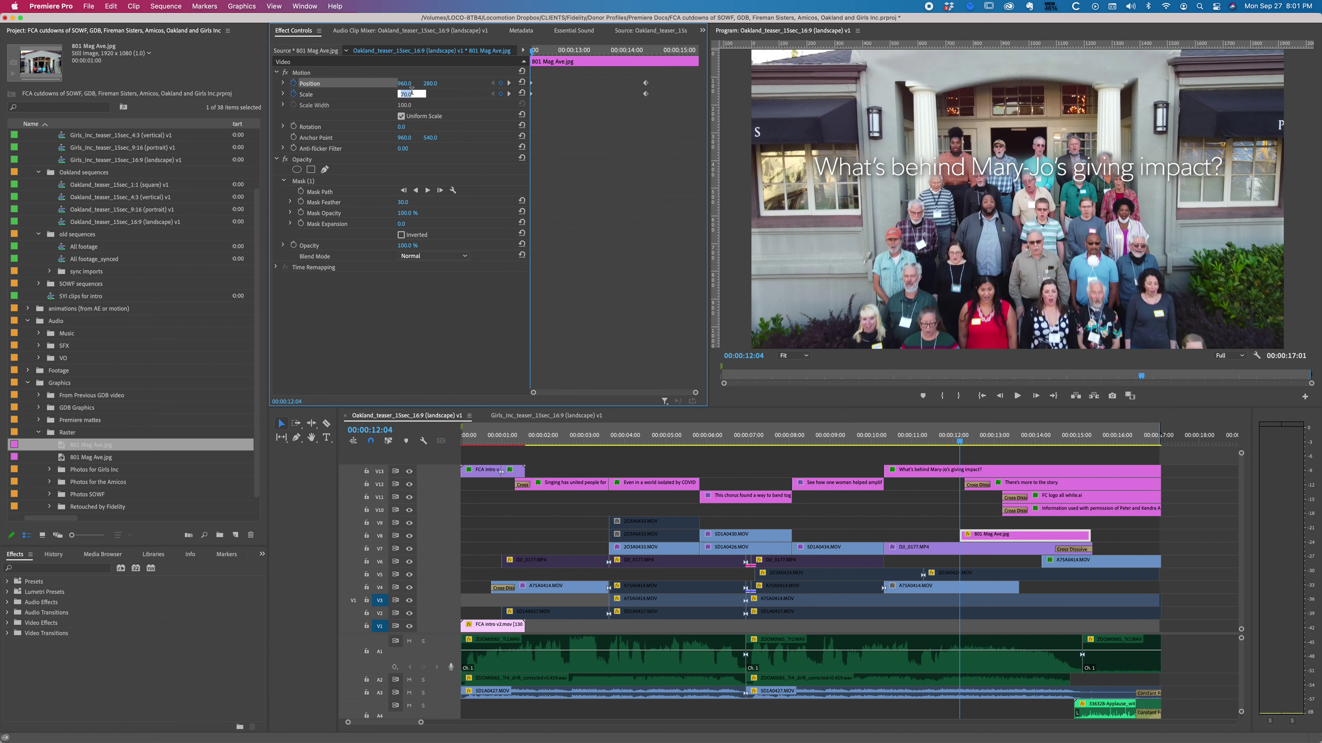
{"action": "type", "text": "40"}
{"action": "key", "text": "Return"}
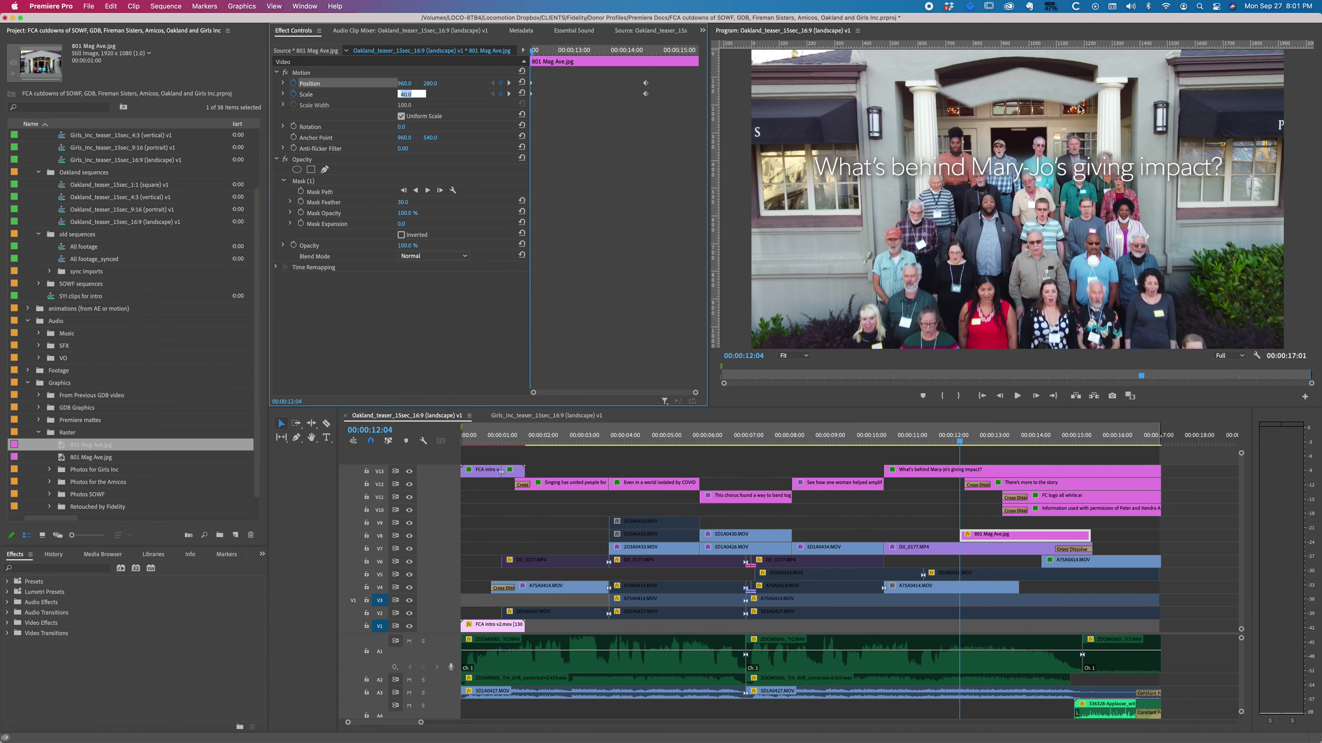
{"action": "left_click_drag", "start_coordinate": [430, 88], "coordinate": [380, 127]}
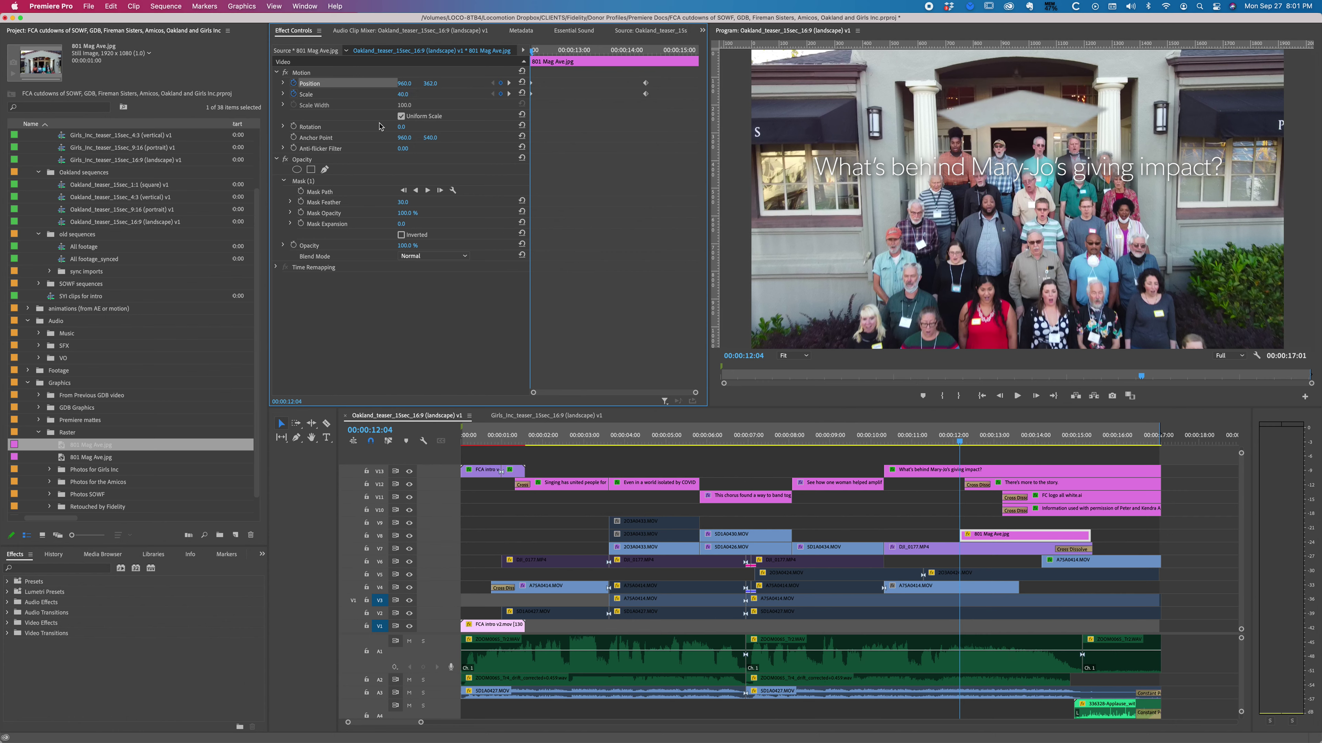
{"action": "left_click_drag", "start_coordinate": [430, 83], "coordinate": [416, 79]}
{"action": "left_click", "coordinate": [411, 93]}
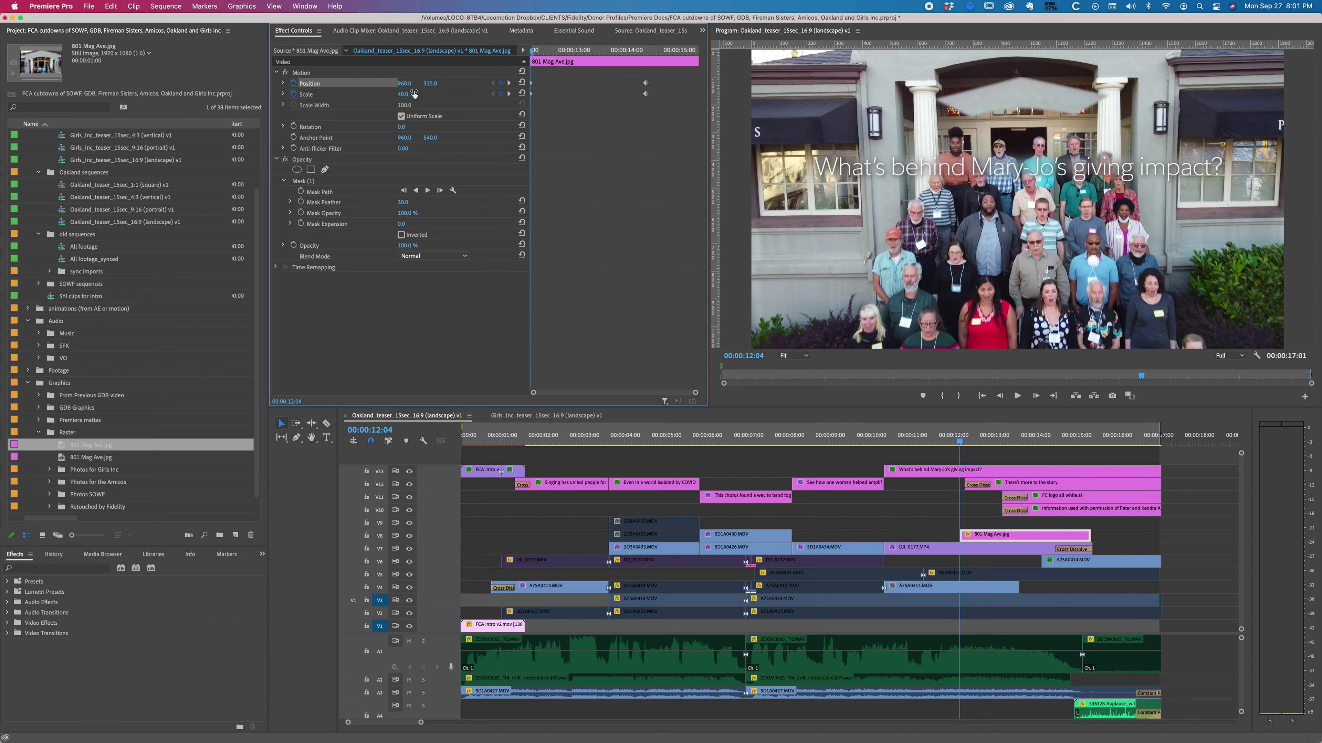
{"action": "type", "text": "50"}
{"action": "key", "text": "Return"}
{"action": "type", "text": "60"}
{"action": "key", "text": "Return"}
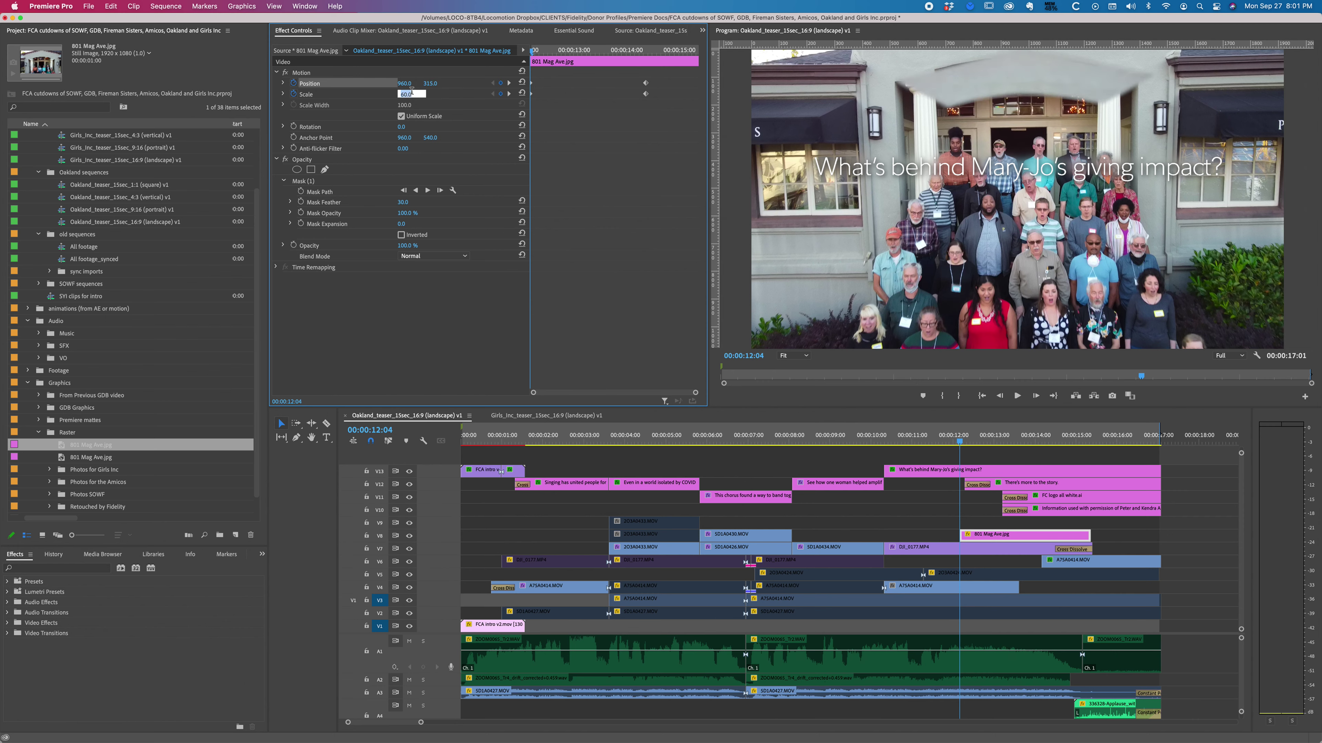
{"action": "left_click_drag", "start_coordinate": [407, 86], "coordinate": [385, 83]}
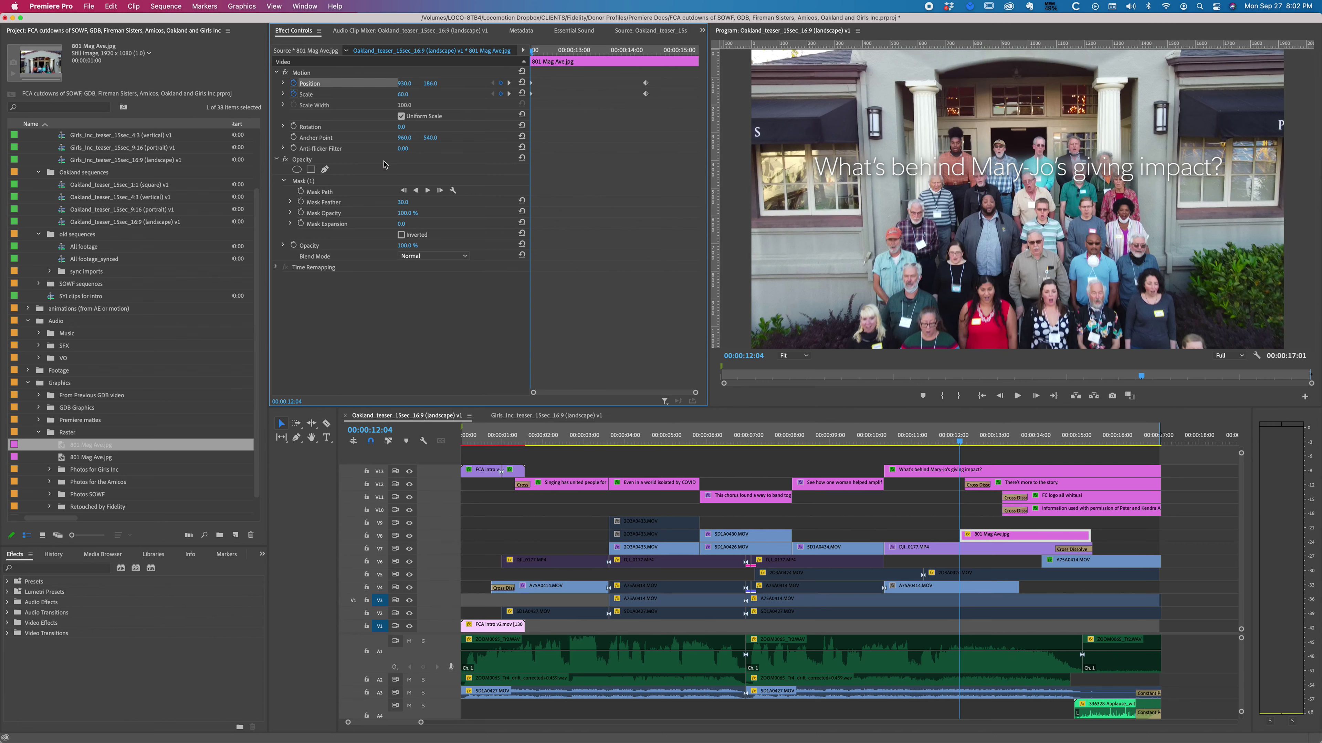
Step: Set the still's scale to 68 at 12:04 and play the shot to check alignment
{"action": "left_click", "coordinate": [411, 94]}
{"action": "type", "text": "65.0"}
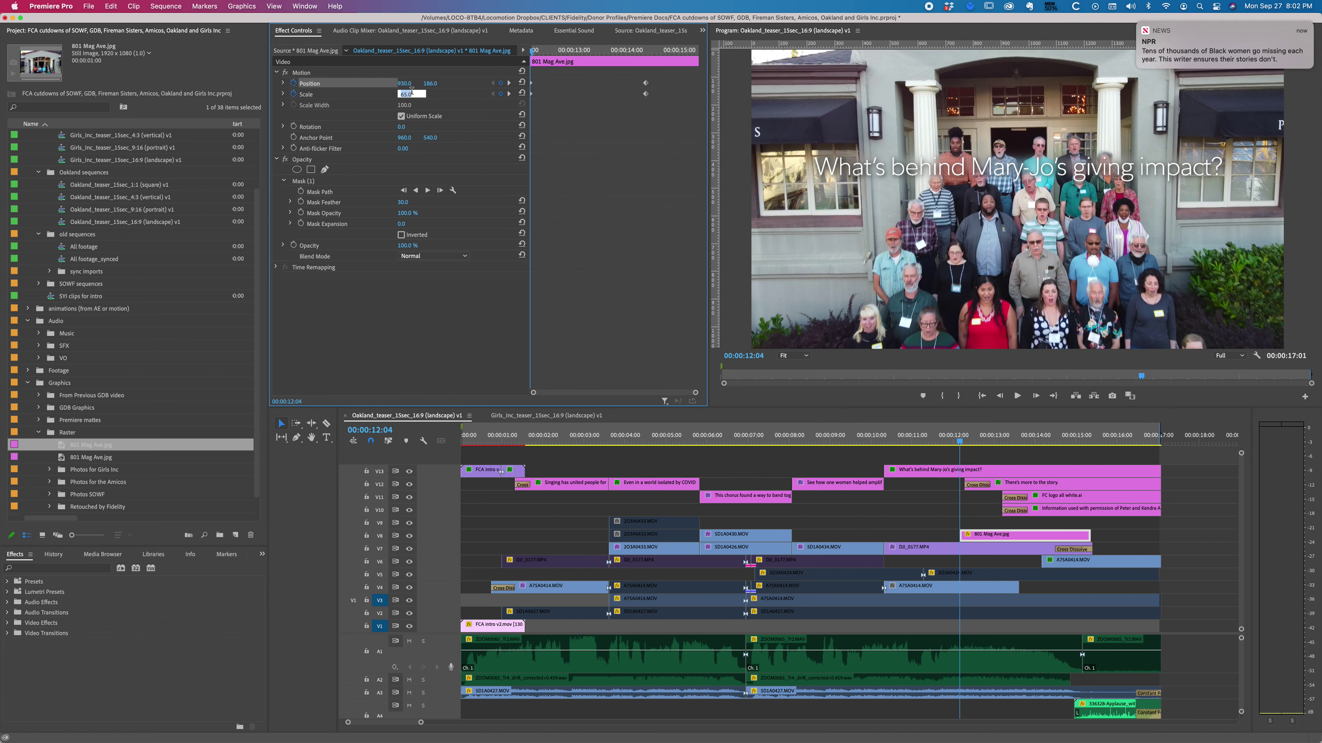
{"action": "key", "text": "Up"}
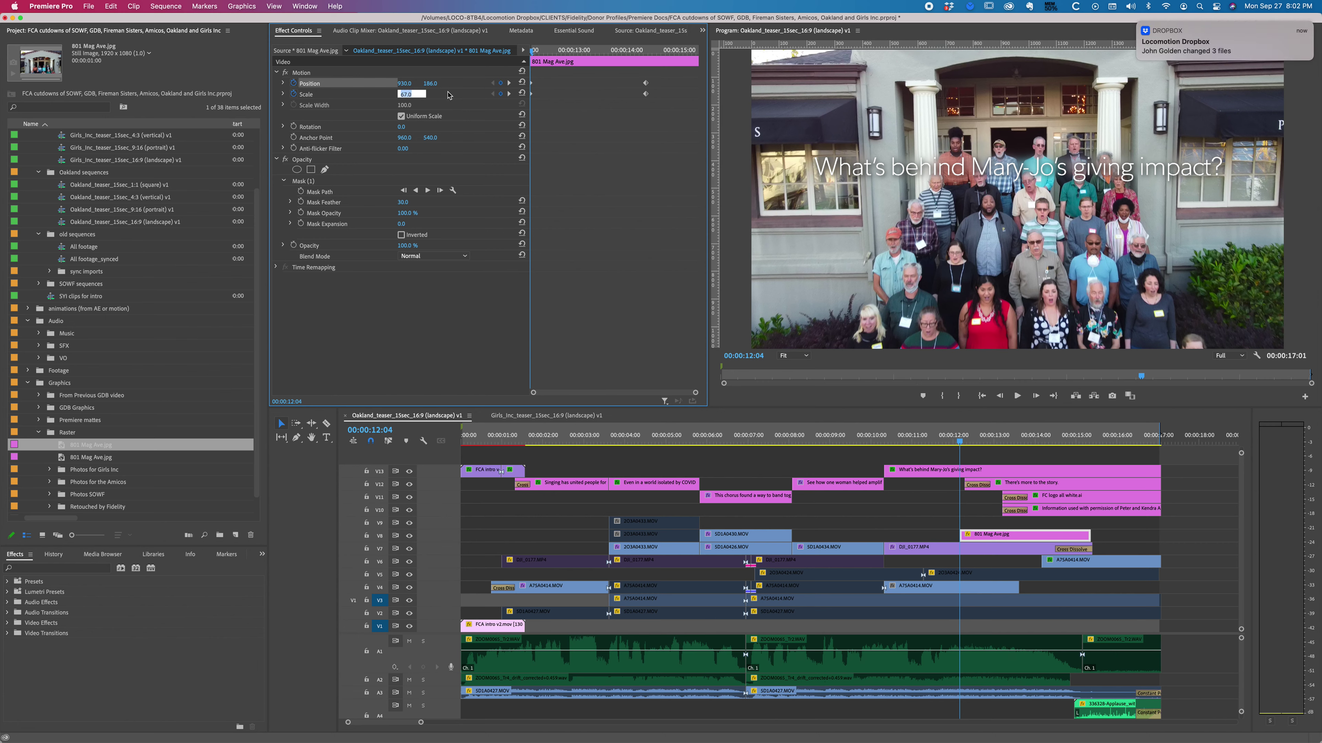
{"action": "key", "text": "Up"}
{"action": "key", "text": "Return"}
{"action": "key", "text": "space"}
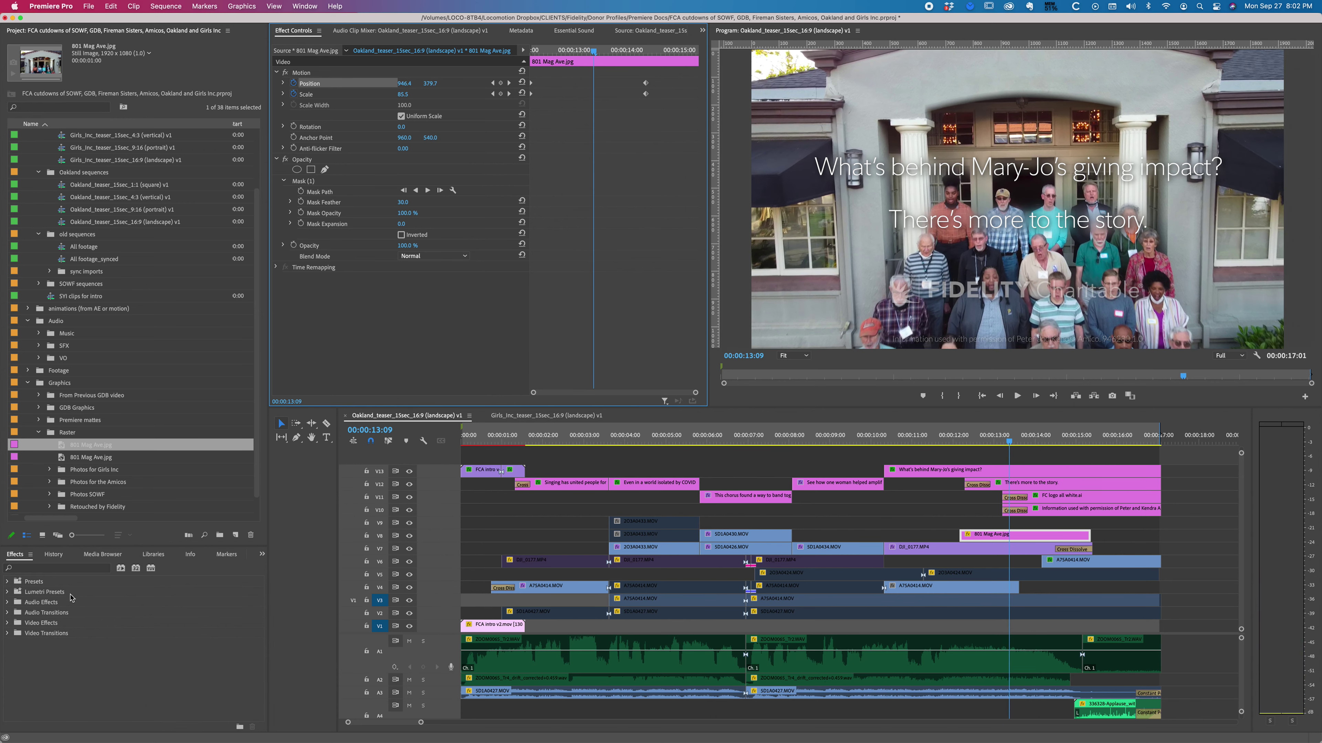
{"action": "left_click", "coordinate": [46, 570]}
{"action": "type", "text": "color"}
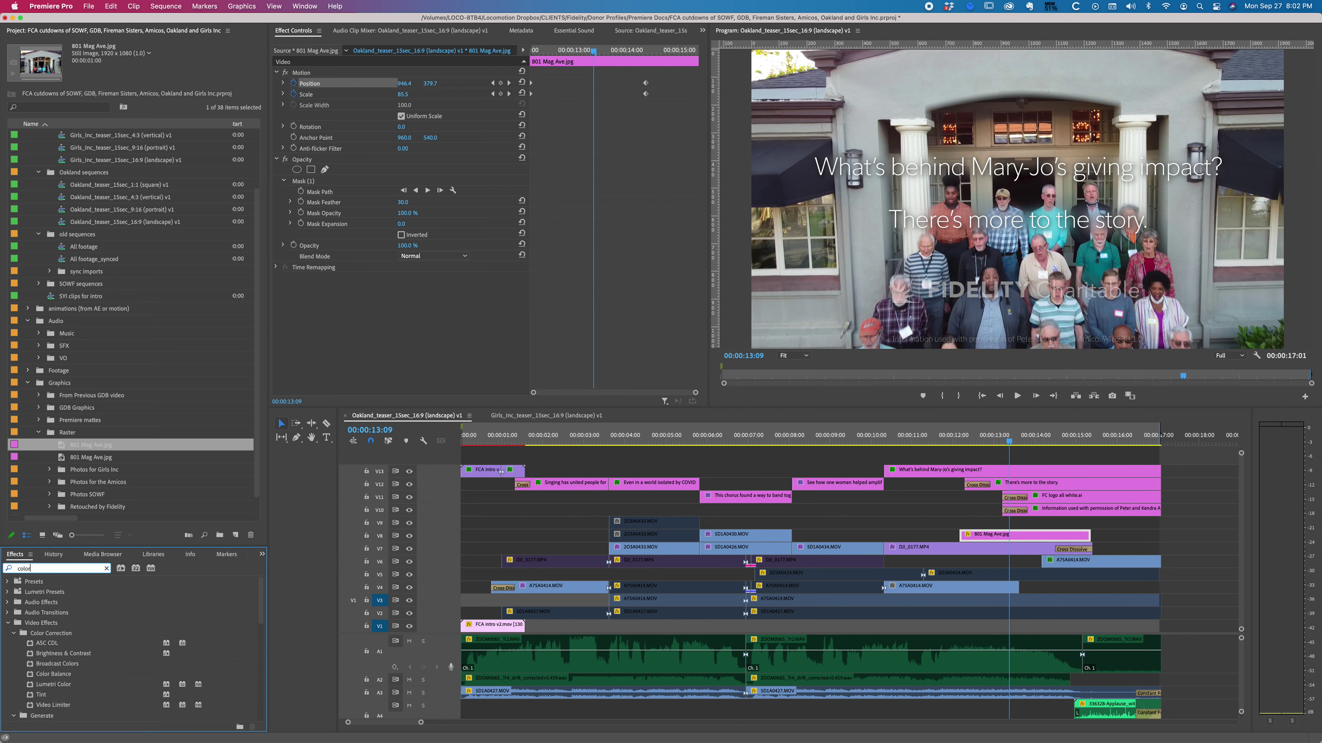
{"action": "left_click_drag", "start_coordinate": [72, 684], "coordinate": [1002, 540]}
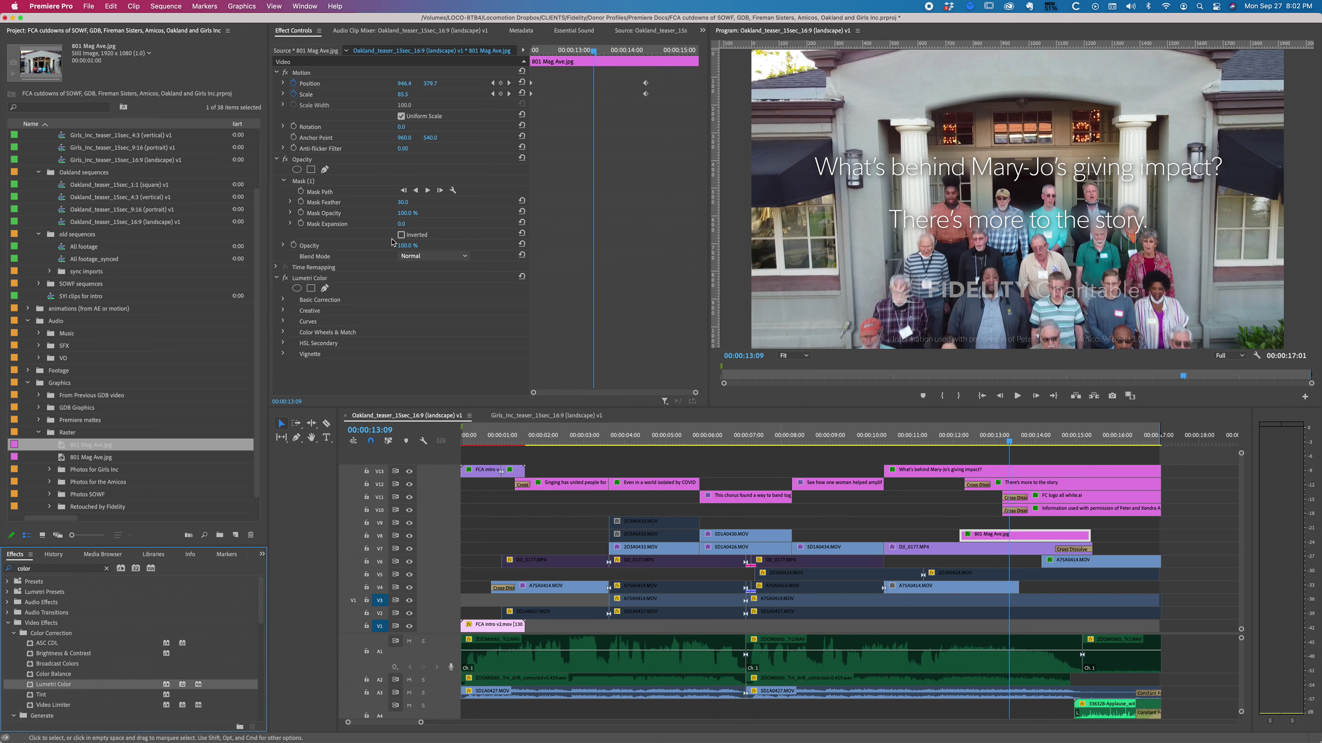
{"action": "left_click", "coordinate": [284, 301]}
{"action": "scroll", "coordinate": [364, 282], "scroll_direction": "down", "scroll_amount": 6}
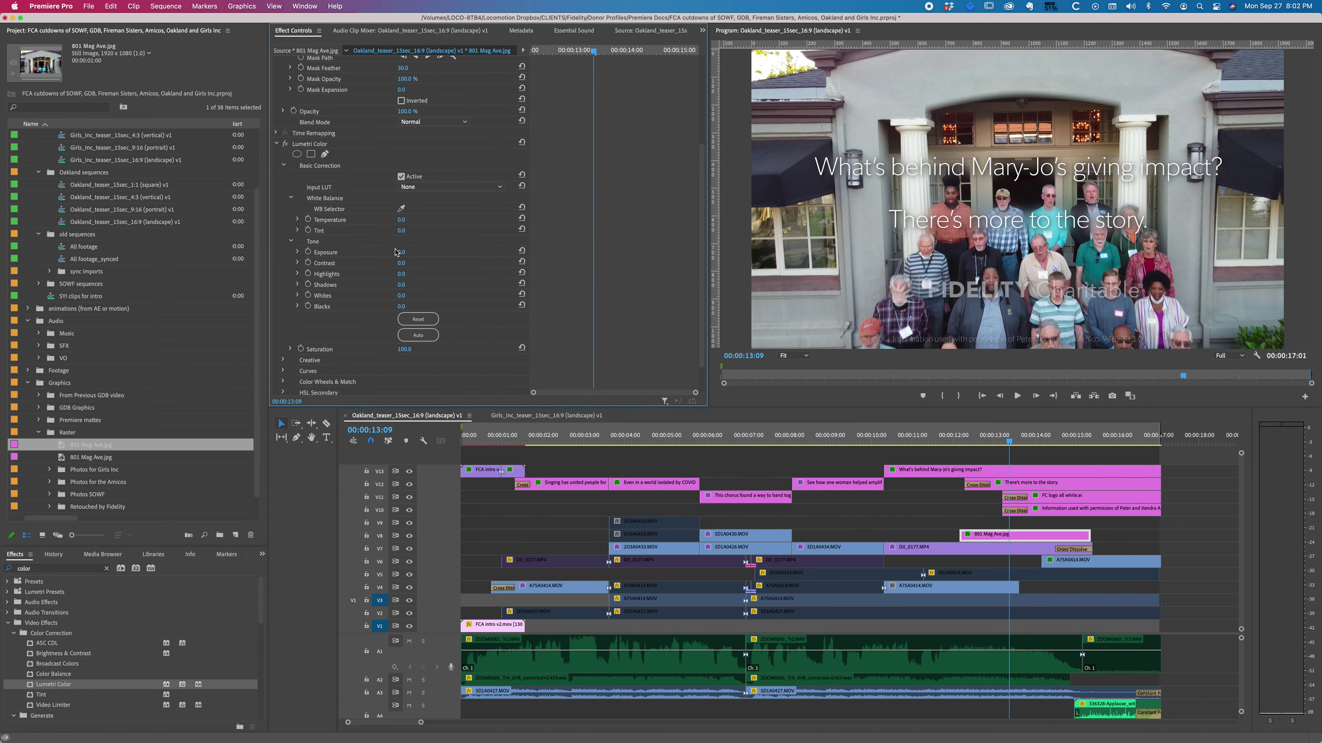
{"action": "left_click_drag", "start_coordinate": [399, 253], "coordinate": [382, 254]}
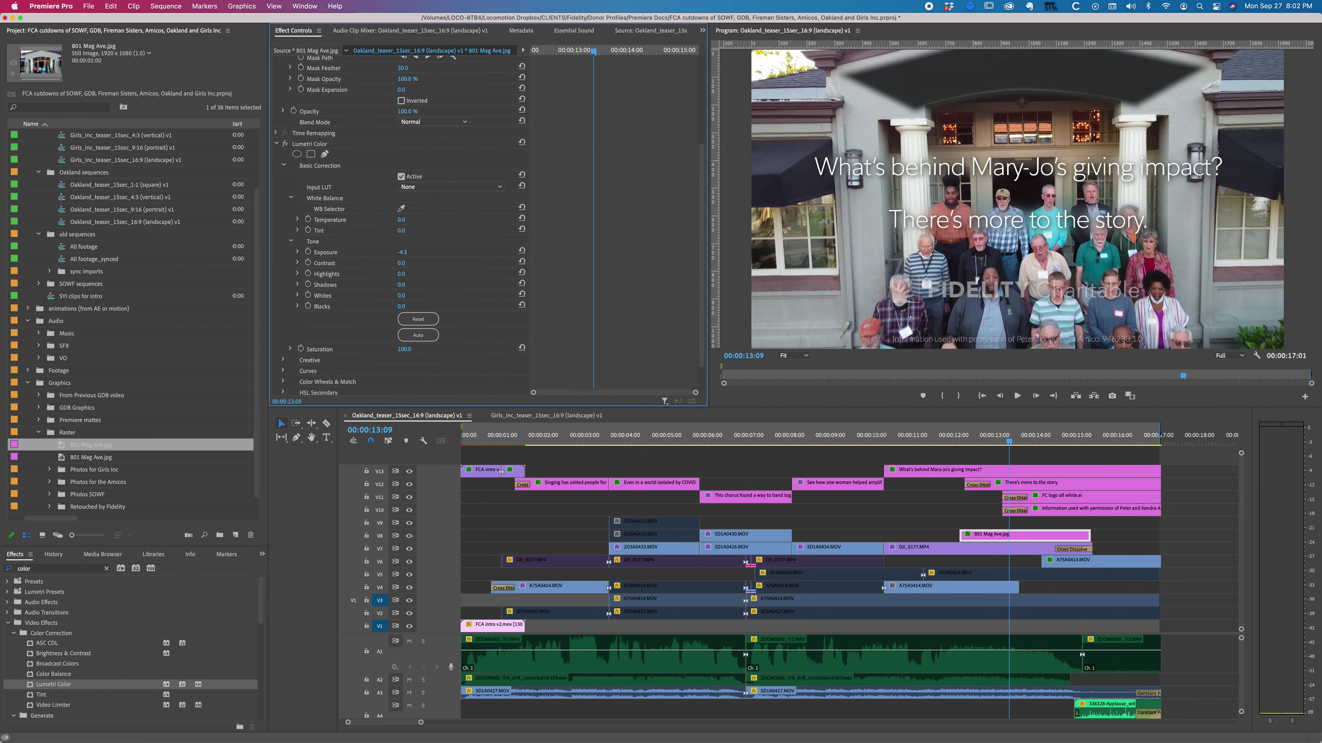
{"action": "left_click_drag", "start_coordinate": [402, 252], "coordinate": [409, 252]}
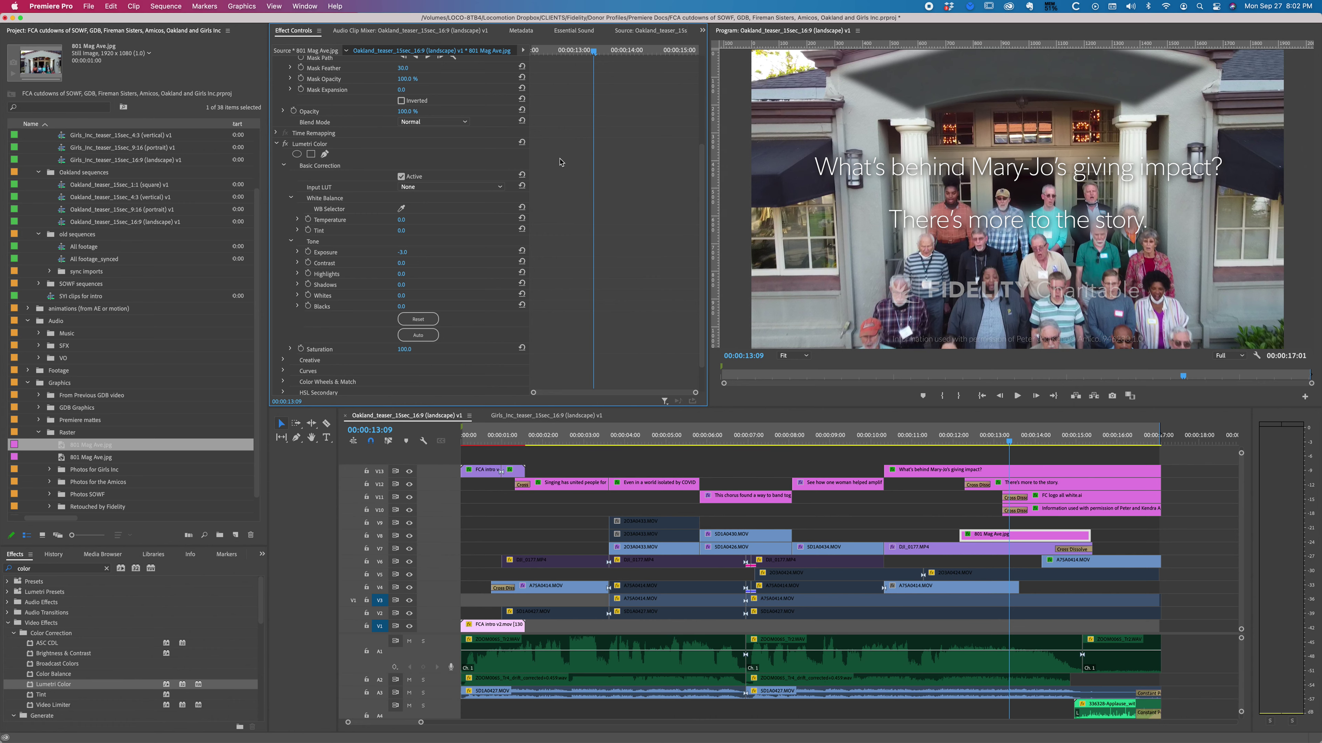
{"action": "scroll", "coordinate": [658, 233], "scroll_direction": "up", "scroll_amount": 5}
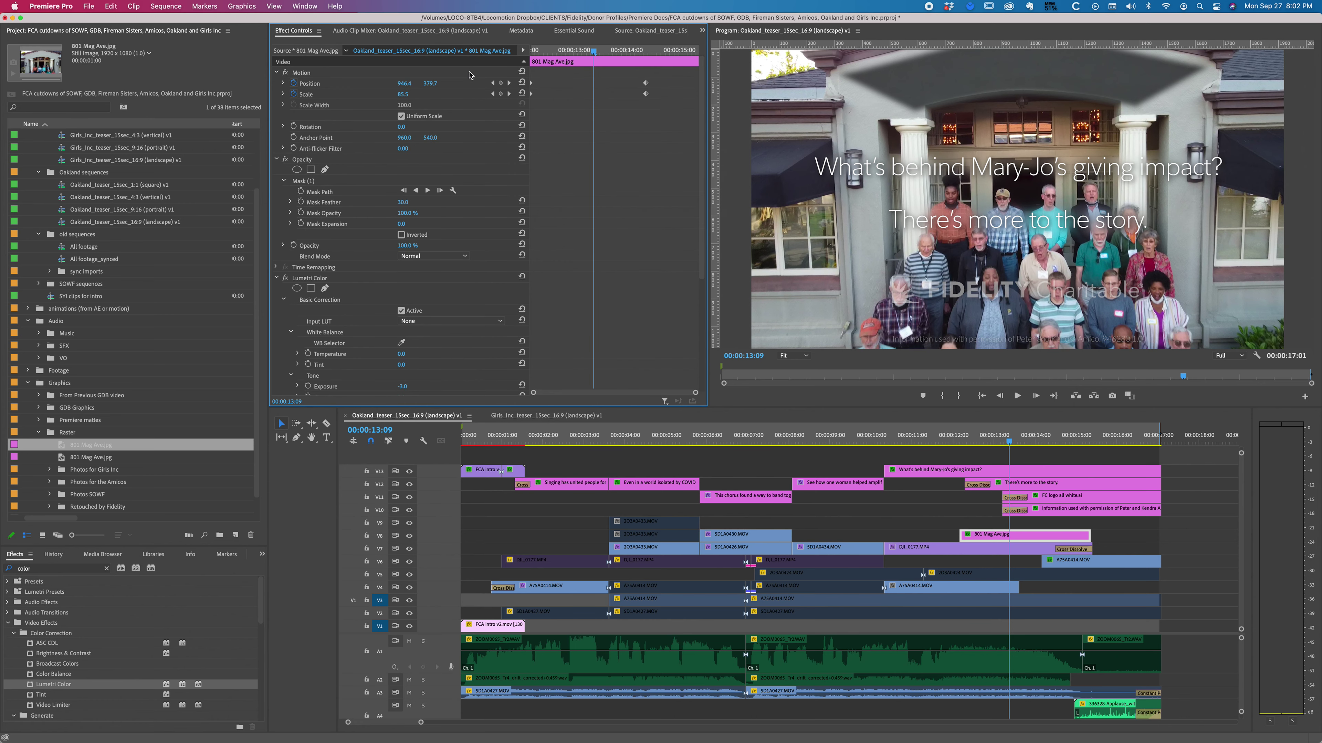
Step: At the previous keyframe, adjust the still's vertical position and preview the motion
{"action": "left_click", "coordinate": [493, 84]}
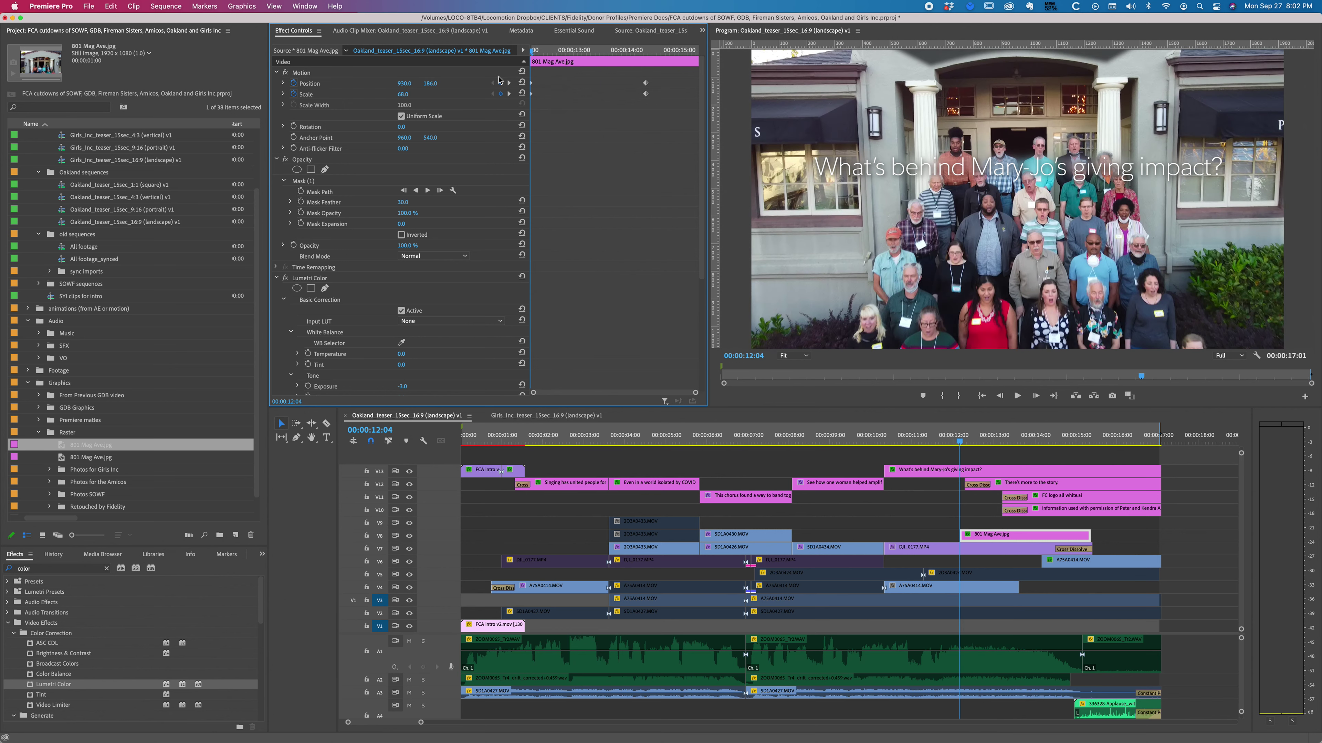
{"action": "left_click_drag", "start_coordinate": [430, 83], "coordinate": [430, 84]}
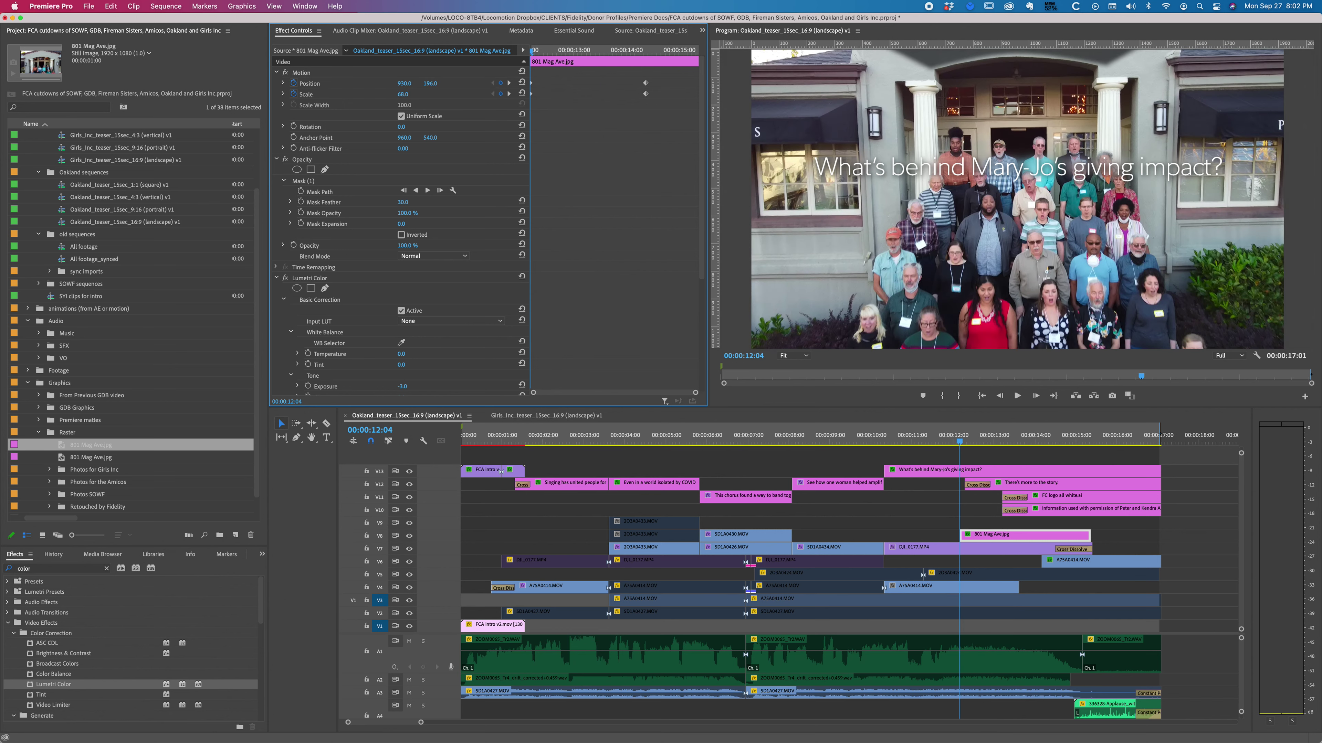
{"action": "key", "text": "space"}
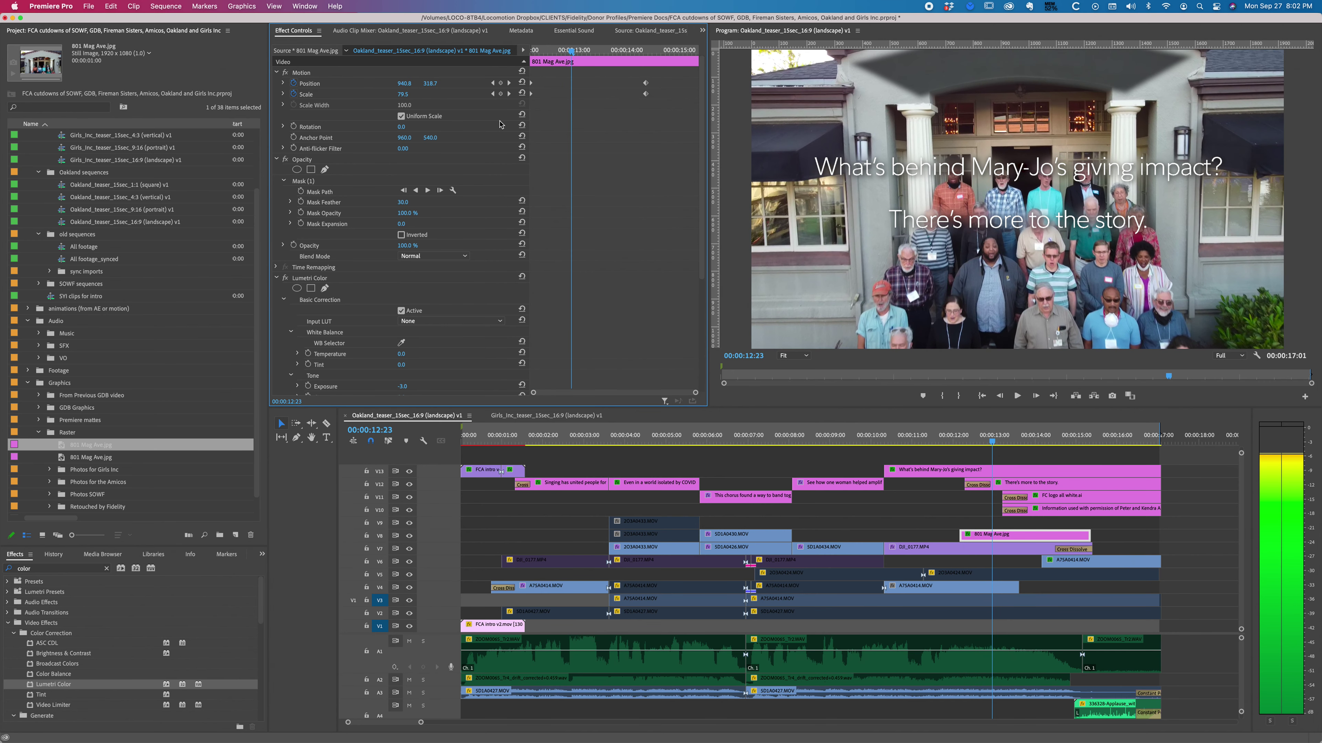
{"action": "left_click_drag", "start_coordinate": [434, 84], "coordinate": [434, 84]}
{"action": "key", "text": "j"}
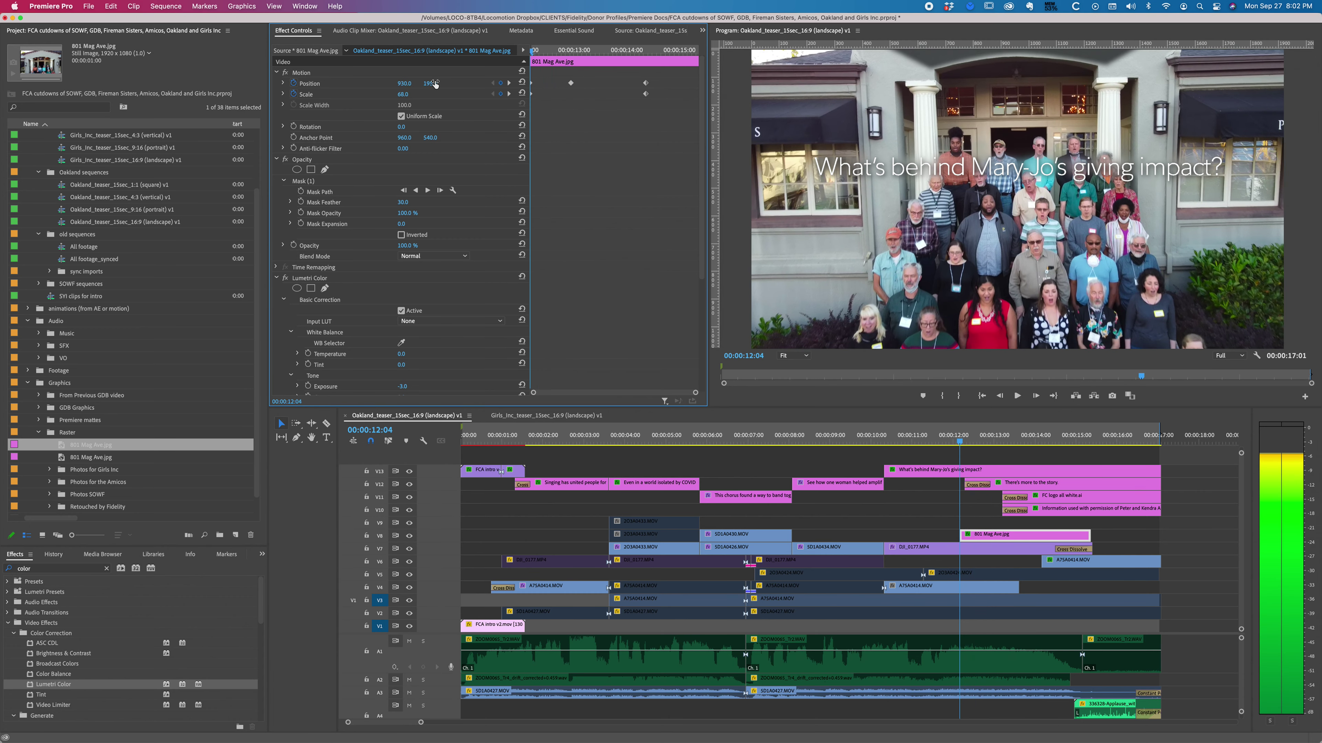
{"action": "key", "text": "l"}
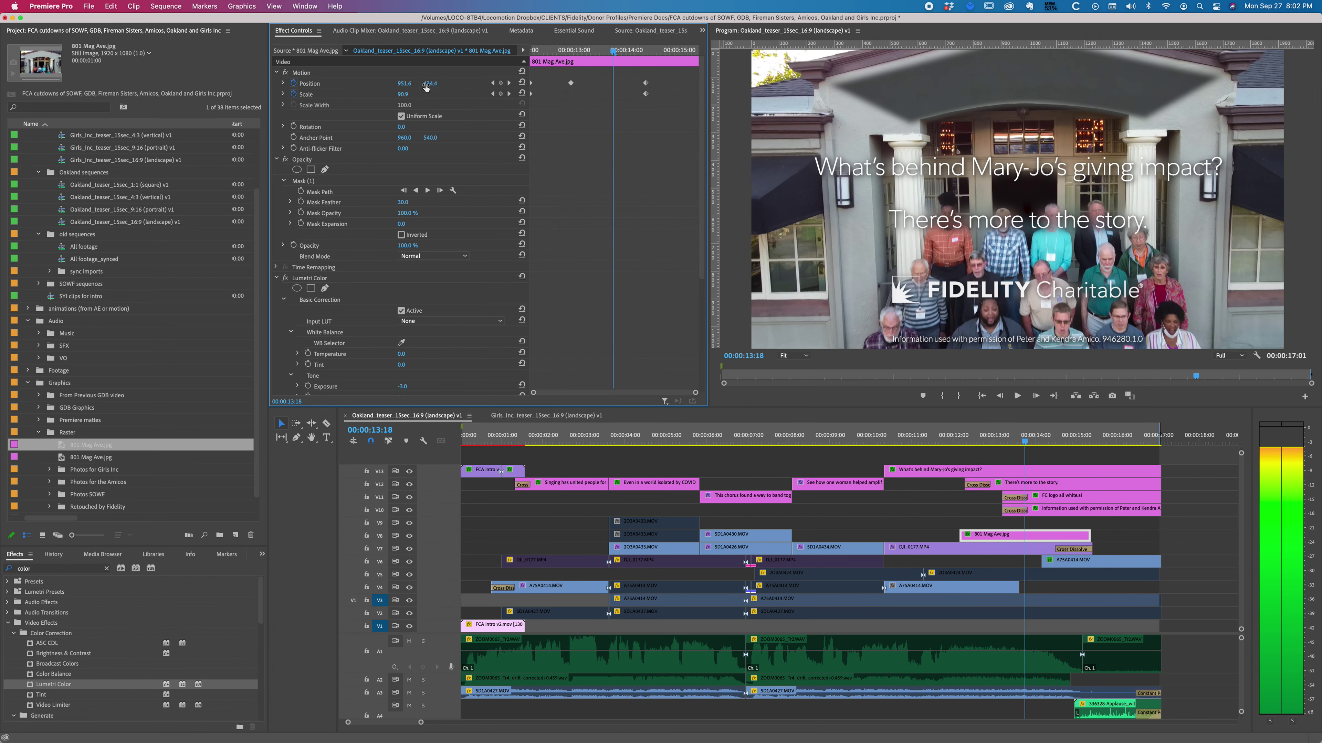
Step: Fine-tune the vertical position at an earlier frame, then review through 14:09 into the next shot
{"action": "left_click", "coordinate": [428, 84]}
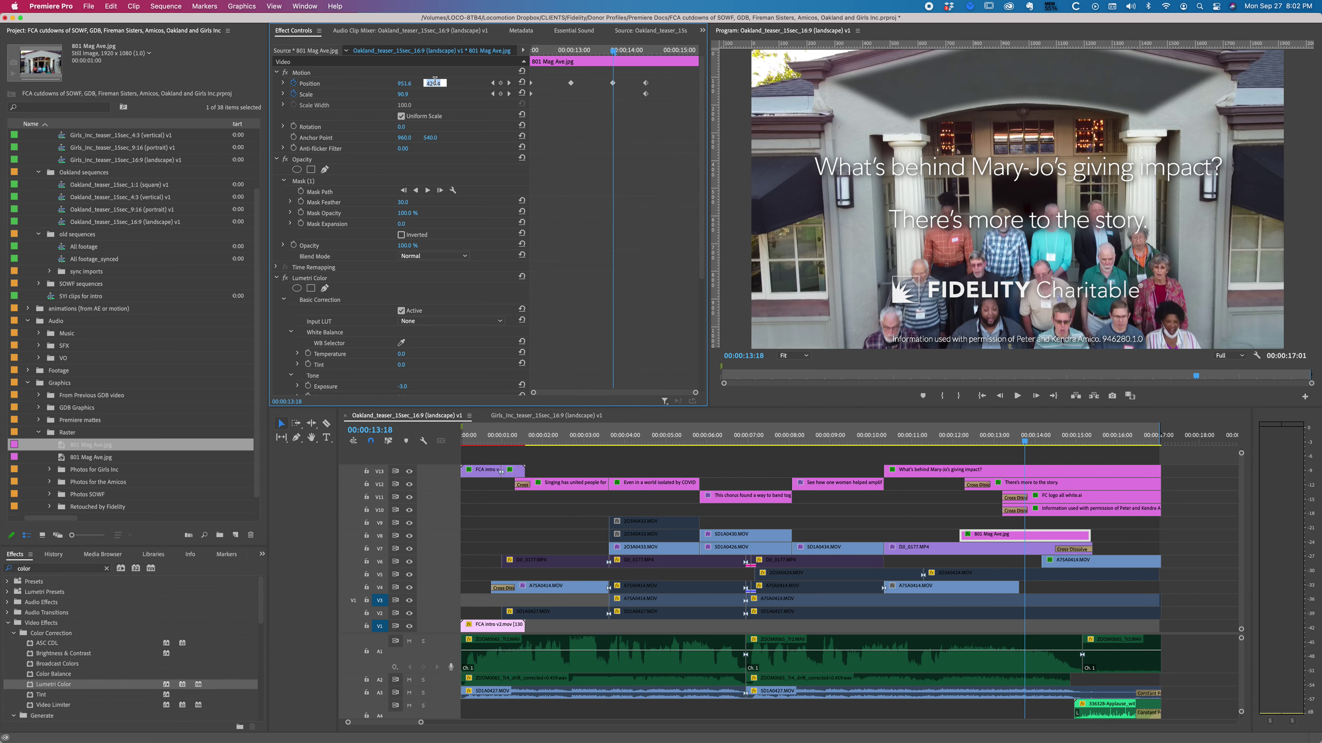
{"action": "left_click_drag", "start_coordinate": [570, 50], "coordinate": [571, 50]}
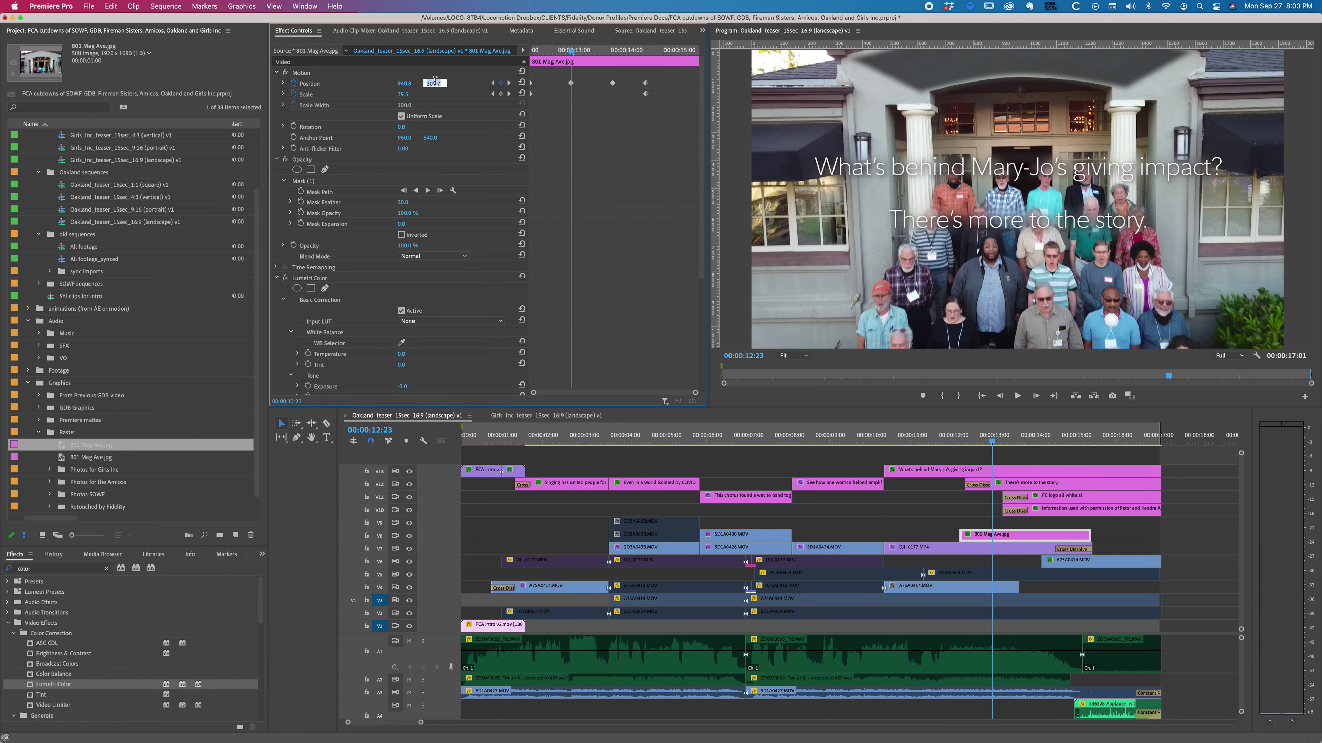
{"action": "key", "text": "Down"}
{"action": "key", "text": "Down"}
{"action": "key", "text": "Down"}
{"action": "key", "text": "Down"}
{"action": "key", "text": "Down"}
{"action": "key", "text": "Down"}
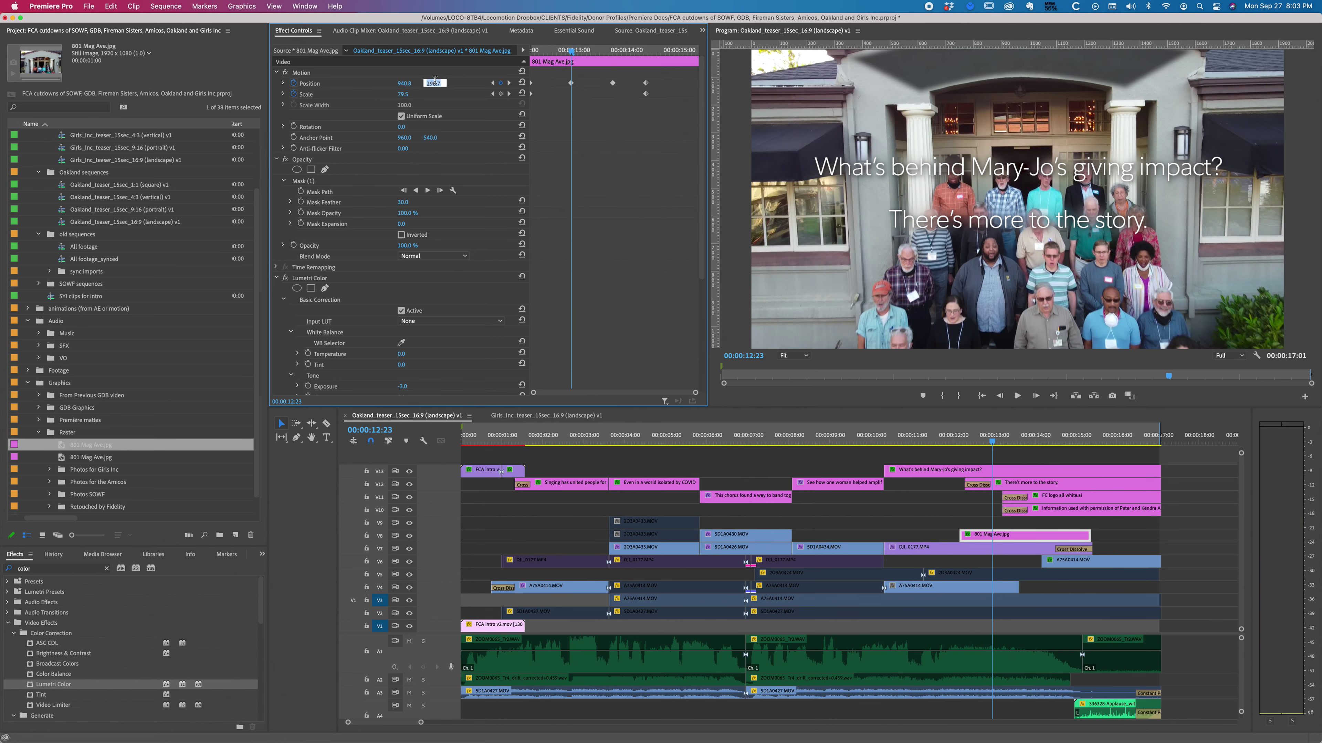
{"action": "left_click_drag", "start_coordinate": [588, 50], "coordinate": [646, 50]}
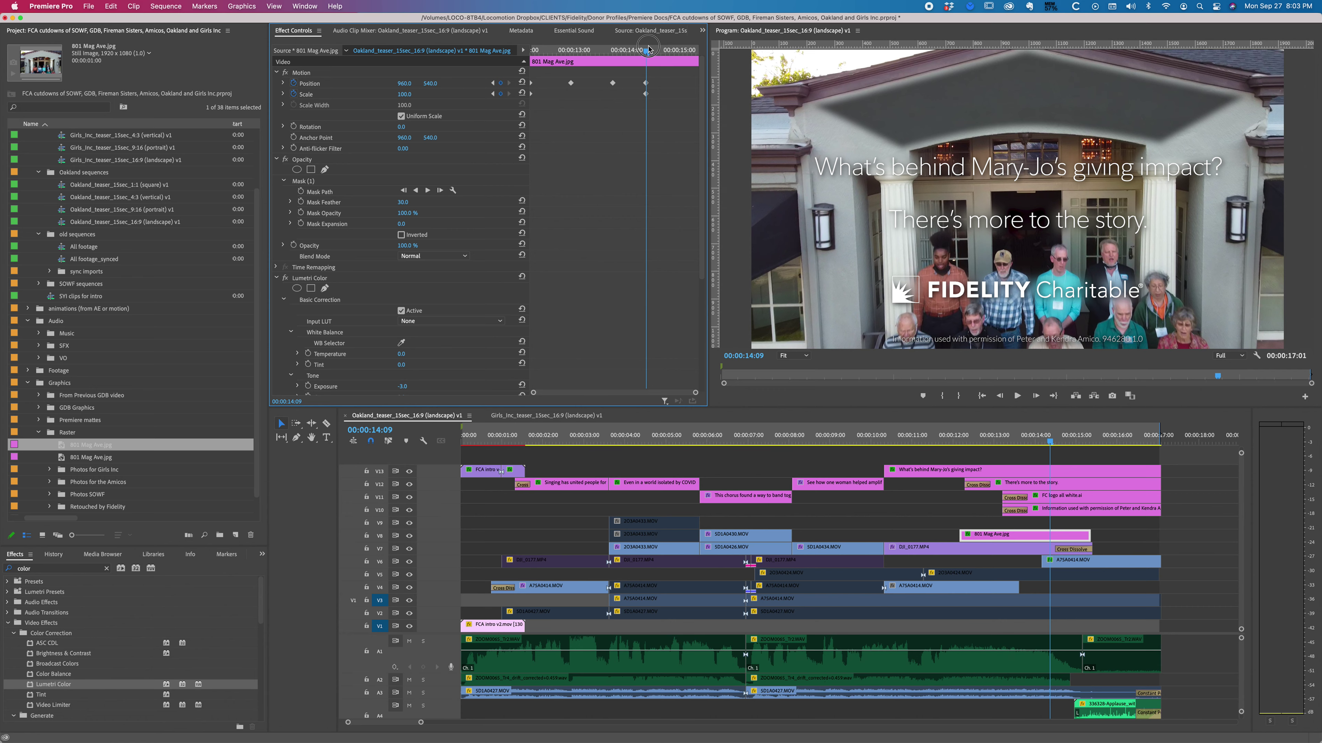
{"action": "key", "text": "space"}
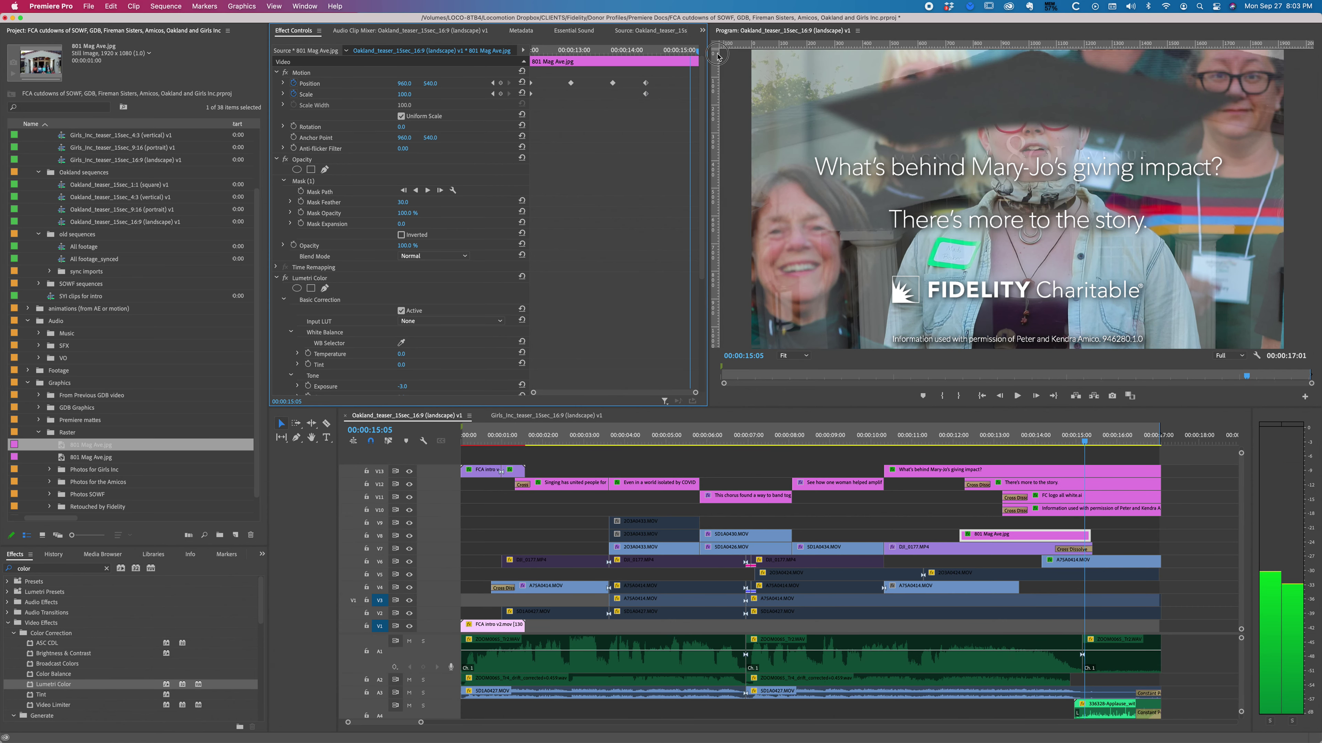
{"action": "key", "text": "space"}
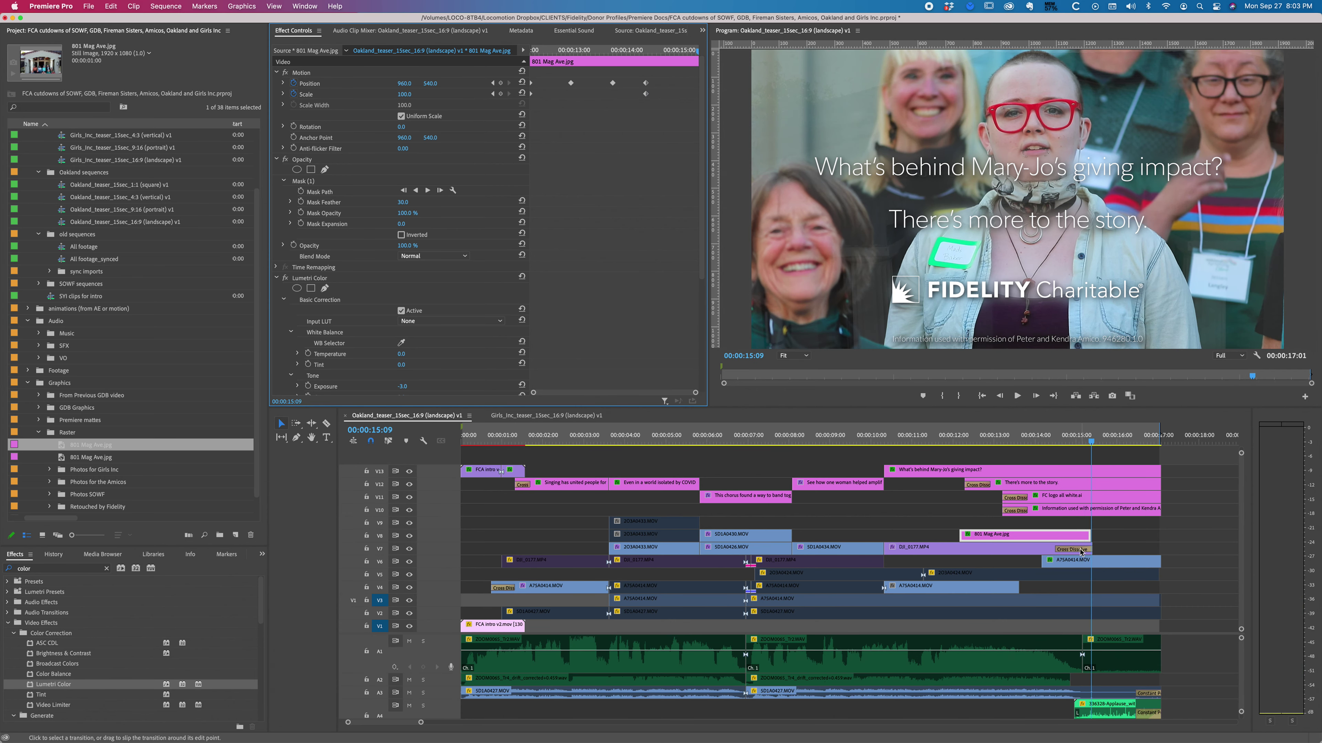
Step: Delete the cross dissolve at the end of DJI_0177.MP4
{"action": "left_click", "coordinate": [1078, 550]}
{"action": "key", "text": "Delete"}
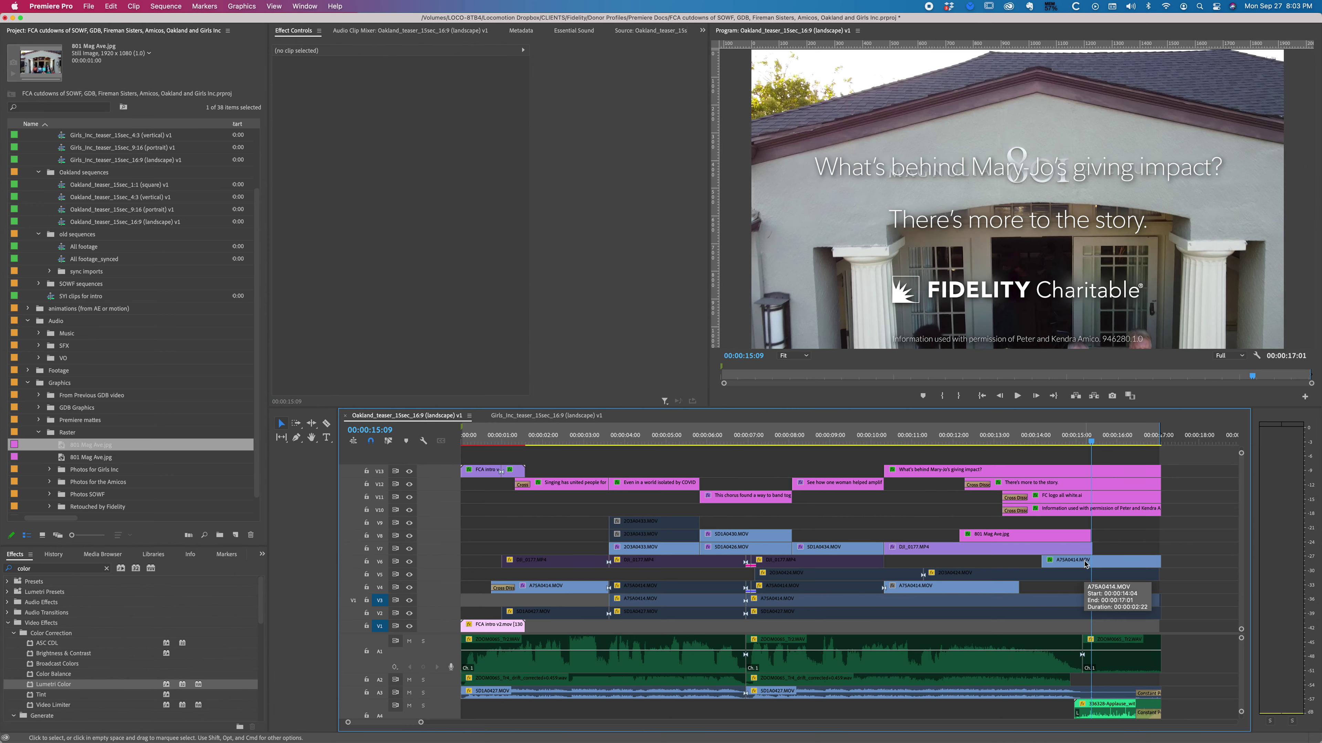
{"action": "left_click", "coordinate": [1076, 549]}
{"action": "key", "text": "Left"}
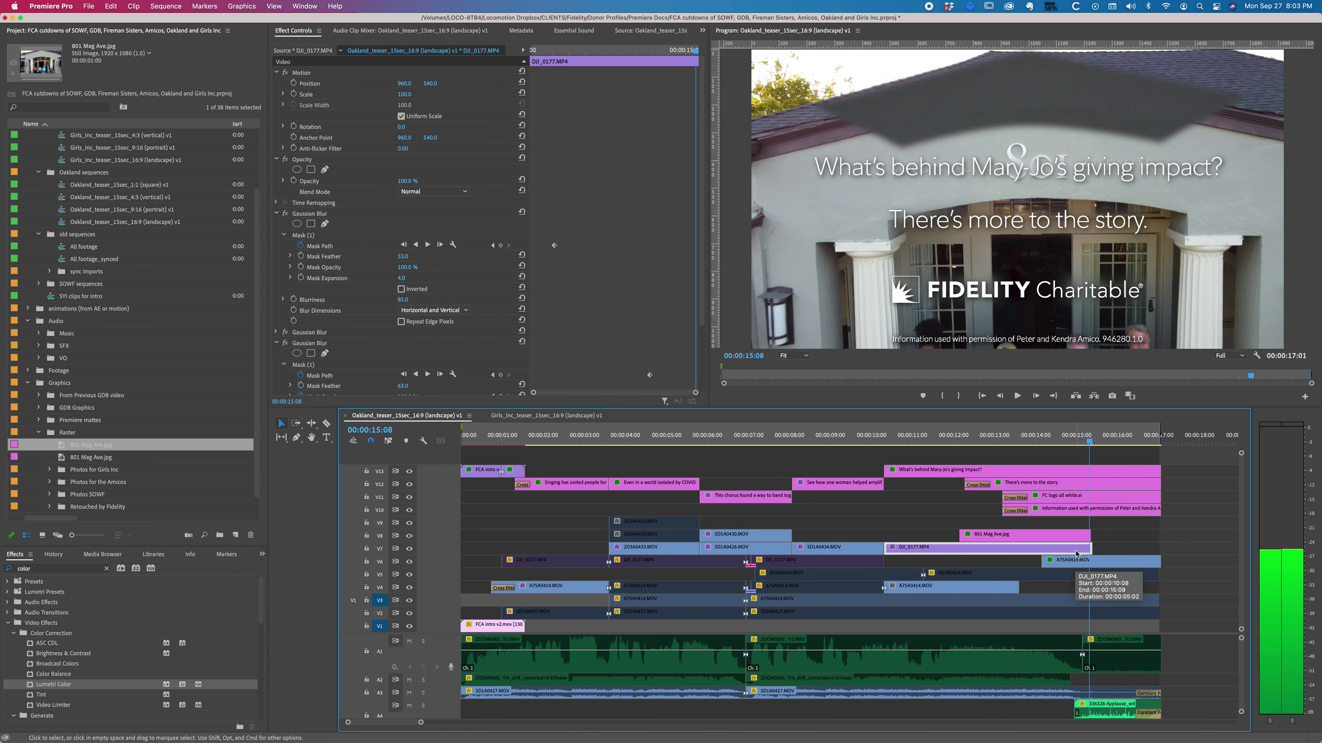
{"action": "key", "text": "Right"}
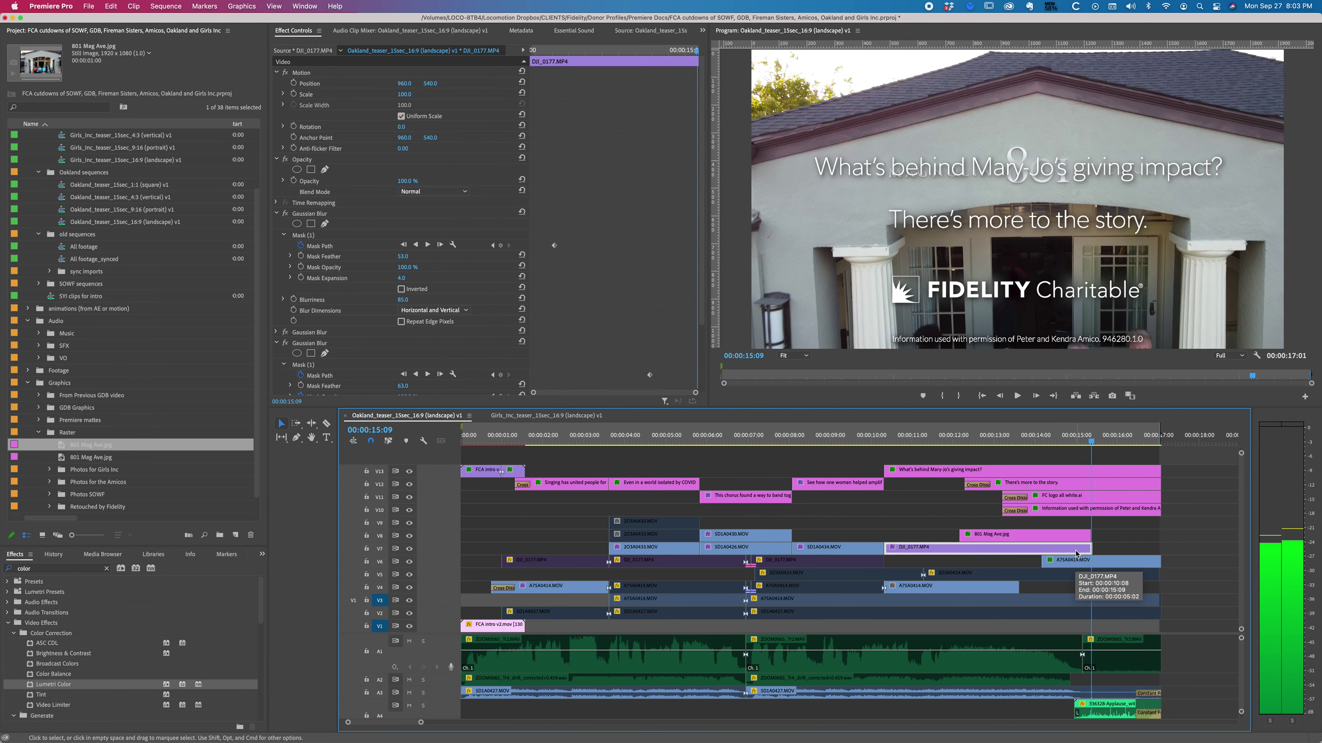
{"action": "key", "text": "="}
{"action": "key", "text": "="}
{"action": "key", "text": "="}
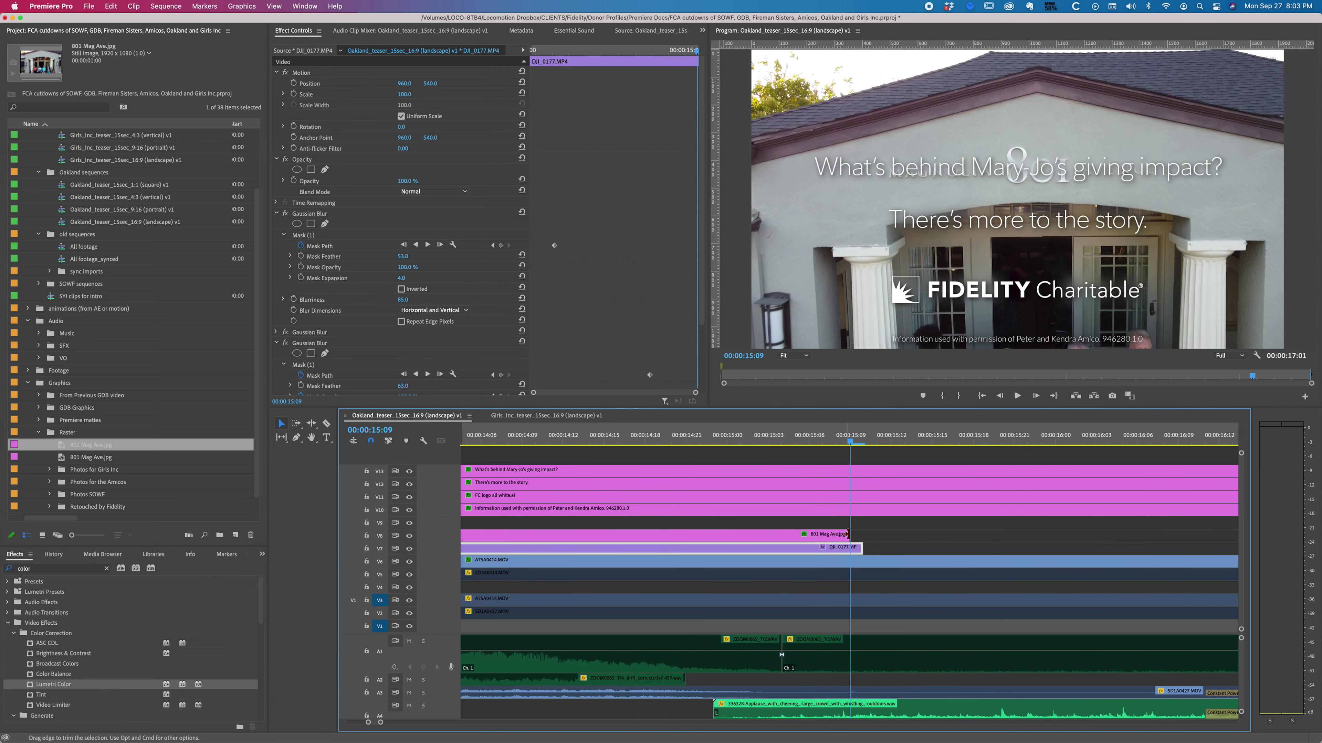
{"action": "left_click_drag", "start_coordinate": [849, 535], "coordinate": [863, 534]}
{"action": "left_click", "coordinate": [815, 534]}
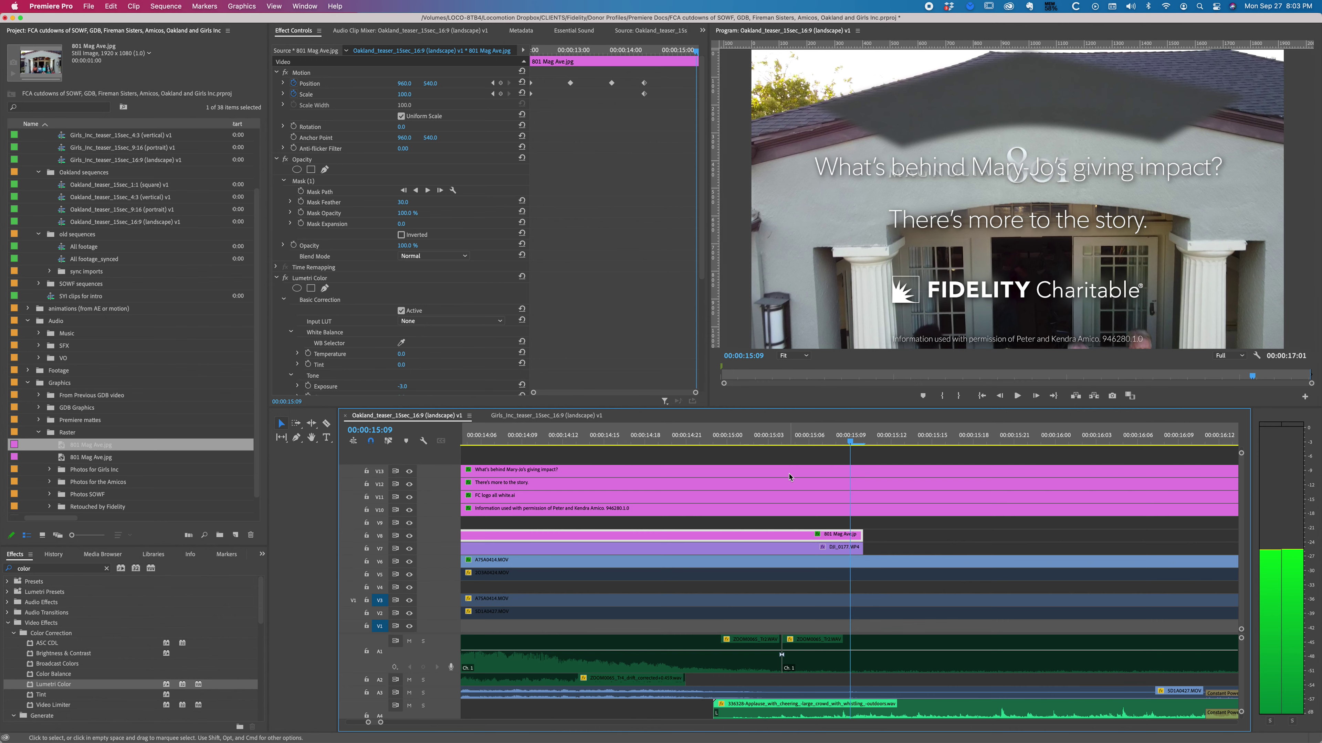
Step: Set the still's scale to 130 and vertical position to 870, and save the project
{"action": "left_click", "coordinate": [409, 95]}
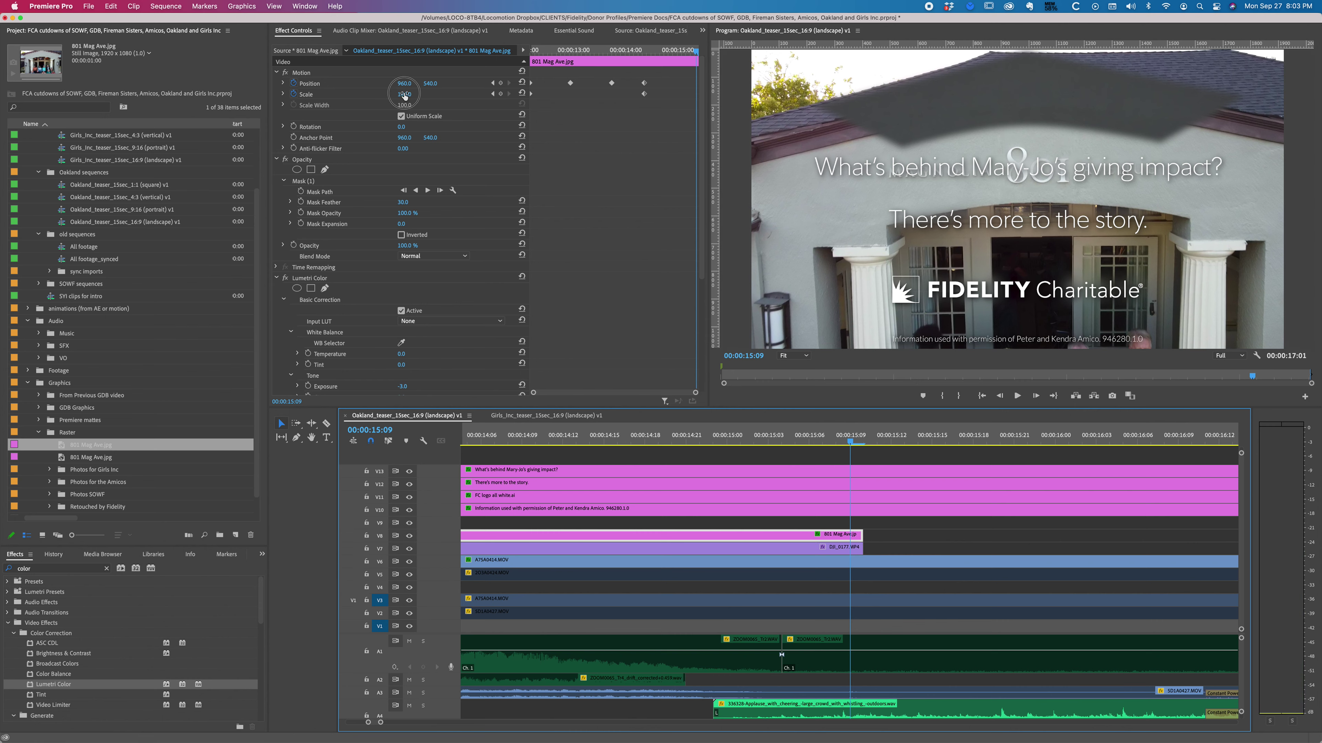
{"action": "type", "text": "130"}
{"action": "key", "text": "Return"}
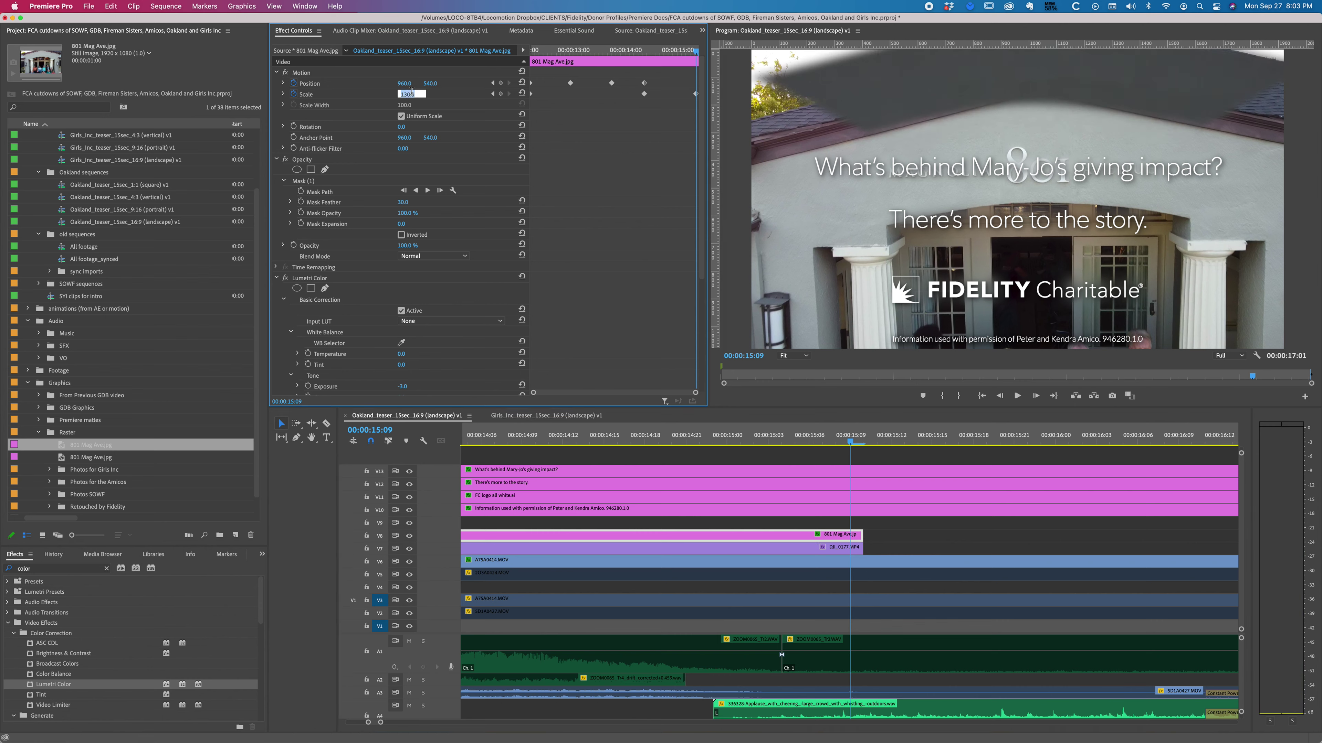
{"action": "left_click", "coordinate": [430, 83]}
{"action": "type", "text": "820"}
{"action": "key", "text": "Return"}
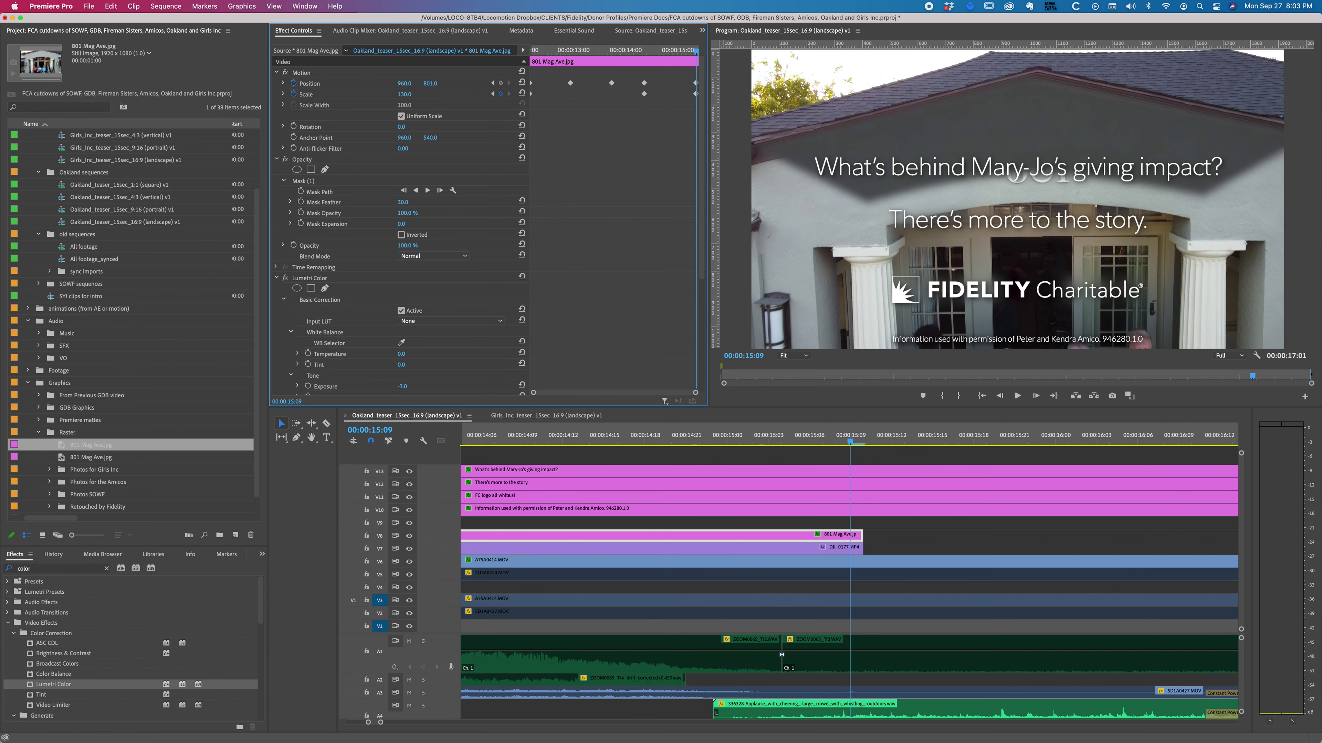
{"action": "left_click_drag", "start_coordinate": [430, 83], "coordinate": [435, 84]}
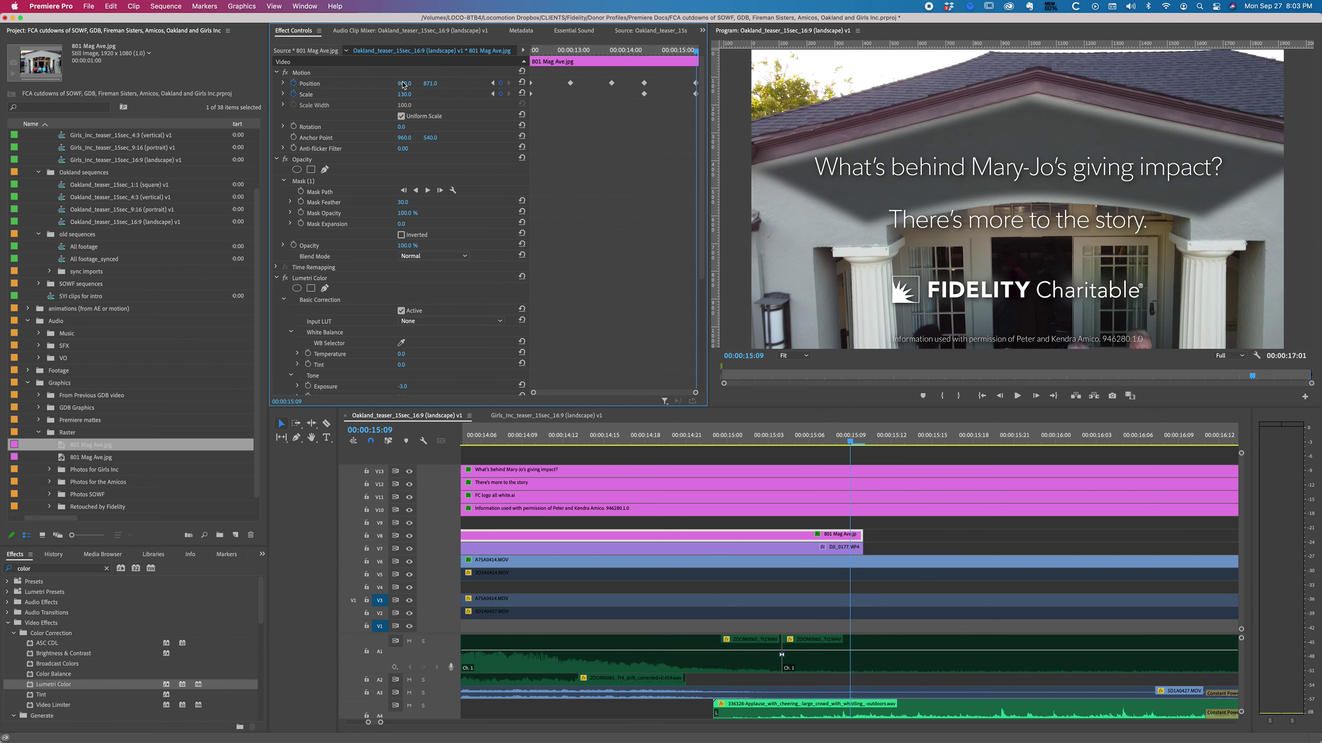
{"action": "key", "text": "super+s"}
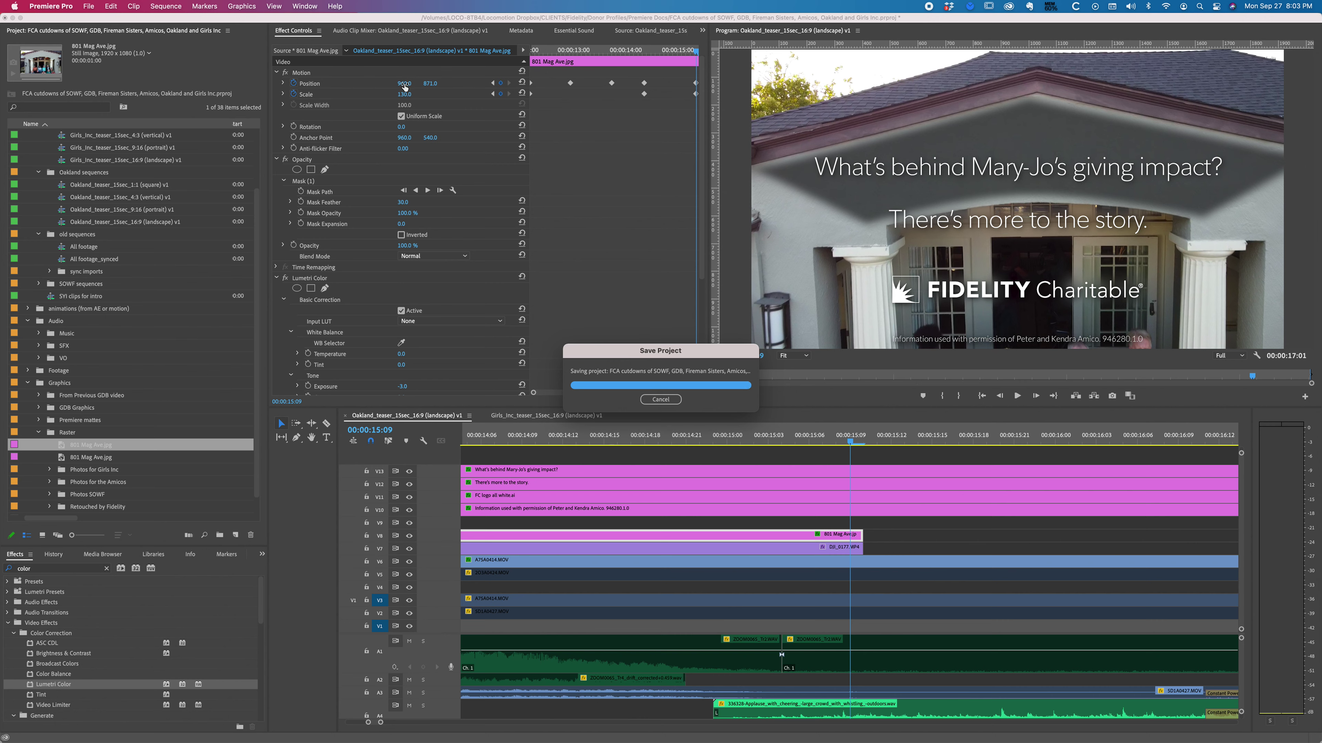
Step: Shift the still slightly right, and at 14:23 nudge it up ten pixels
{"action": "left_click_drag", "start_coordinate": [405, 86], "coordinate": [417, 86]}
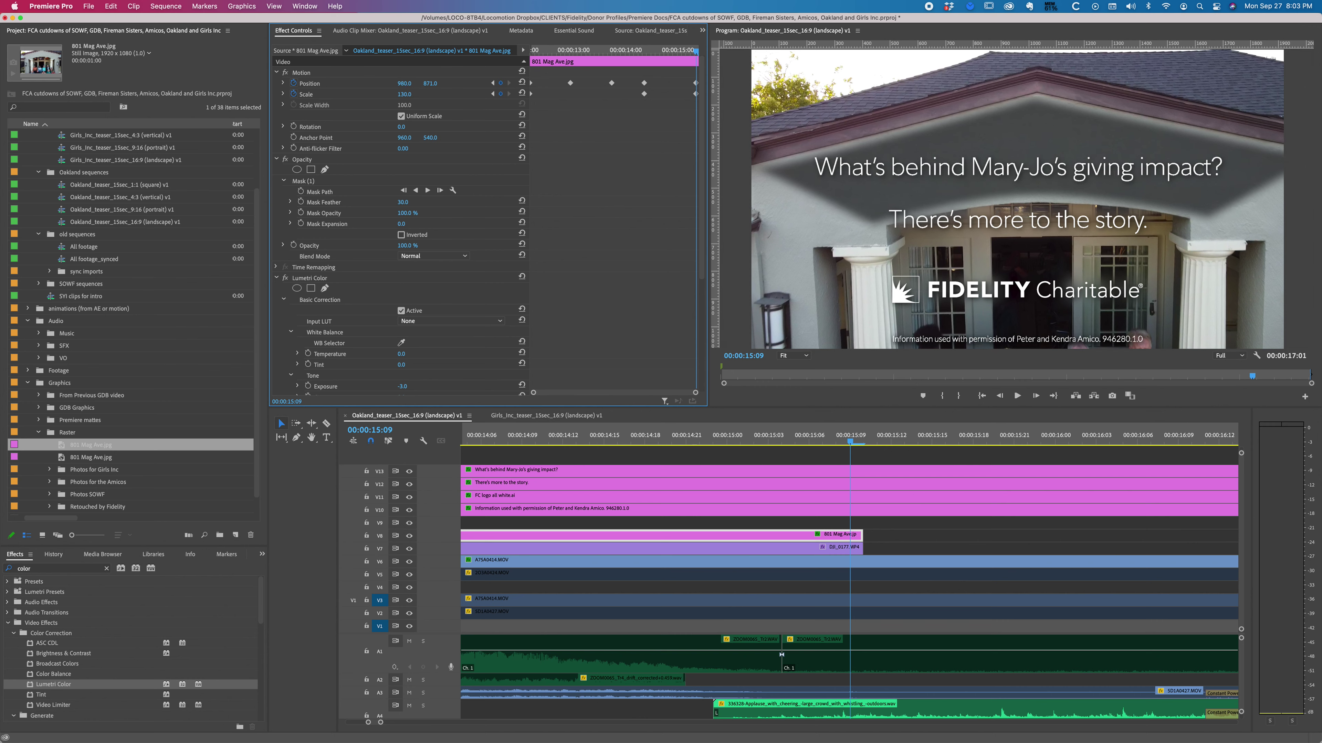
{"action": "left_click", "coordinate": [315, 278]}
{"action": "left_click_drag", "start_coordinate": [679, 50], "coordinate": [674, 54]}
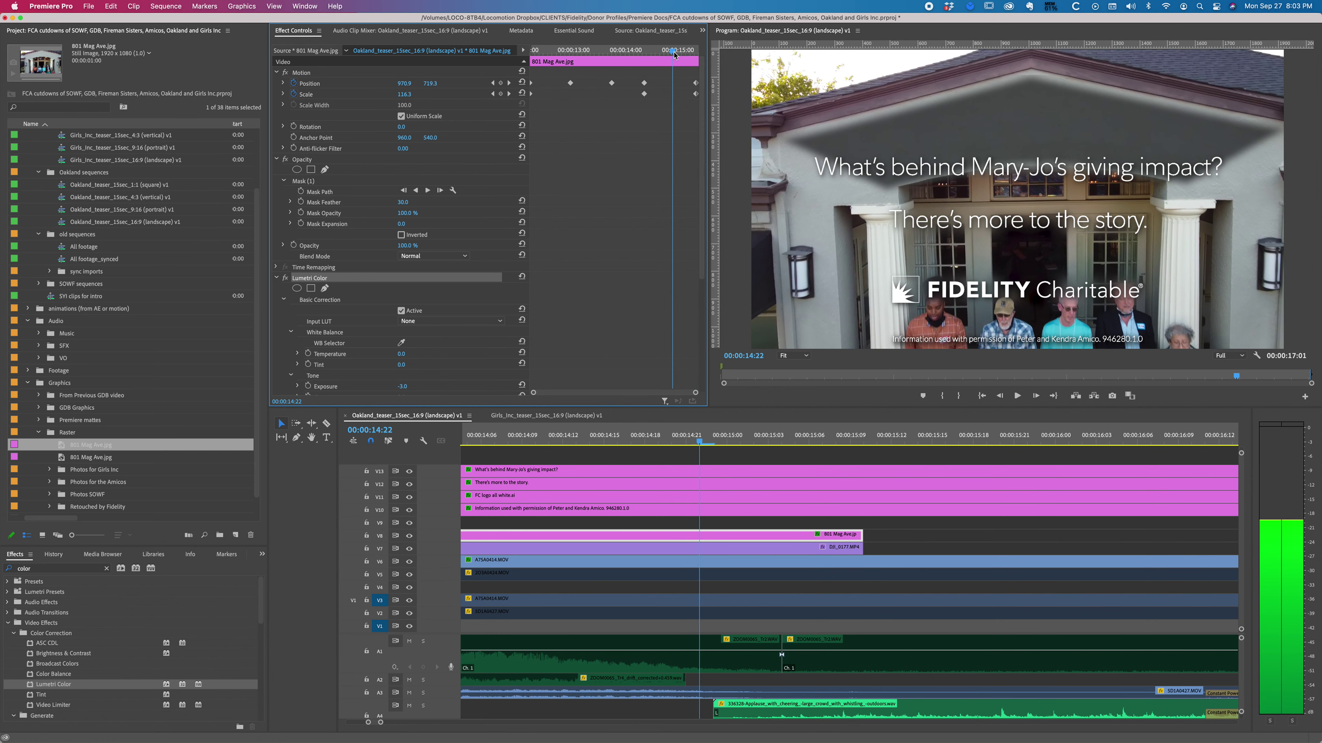
{"action": "key", "text": "shift+Down"}
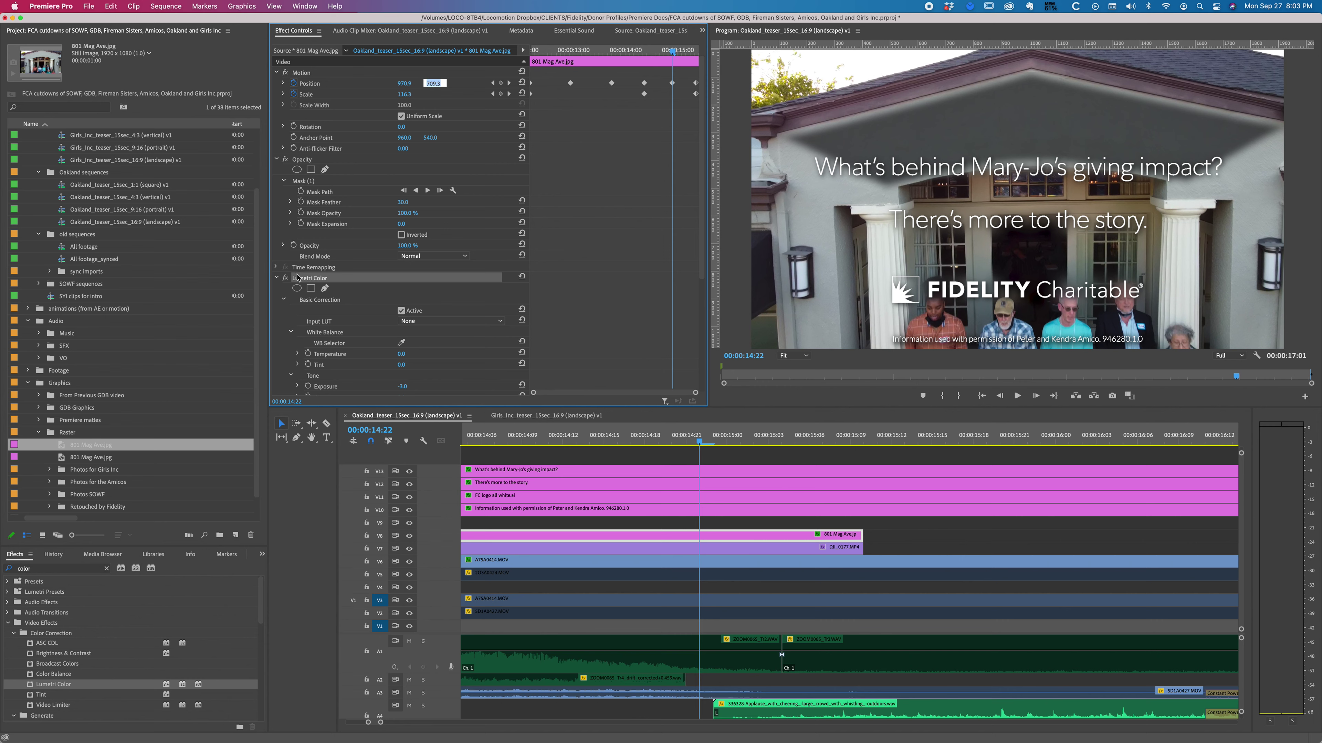
{"action": "scroll", "coordinate": [285, 370], "scroll_direction": "down", "scroll_amount": 5}
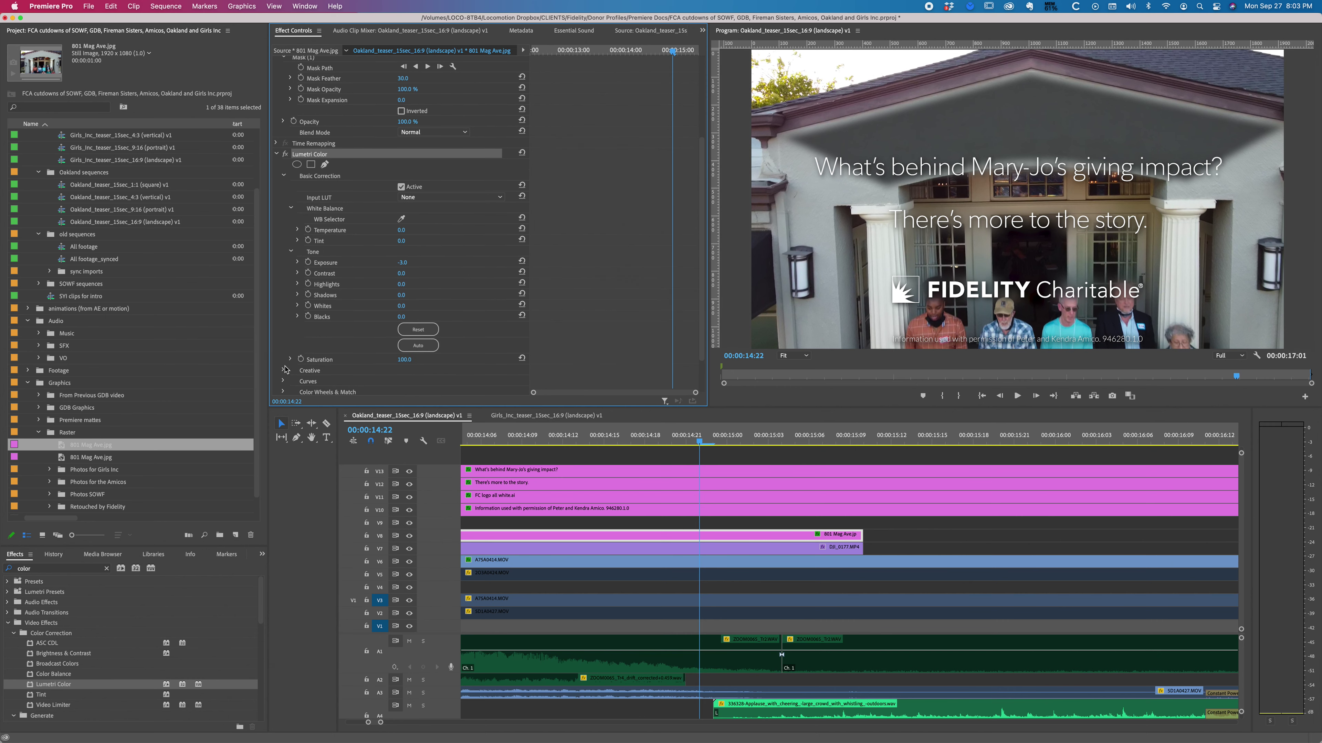
{"action": "left_click", "coordinate": [401, 262]}
{"action": "type", "text": "0"}
{"action": "key", "text": "Return"}
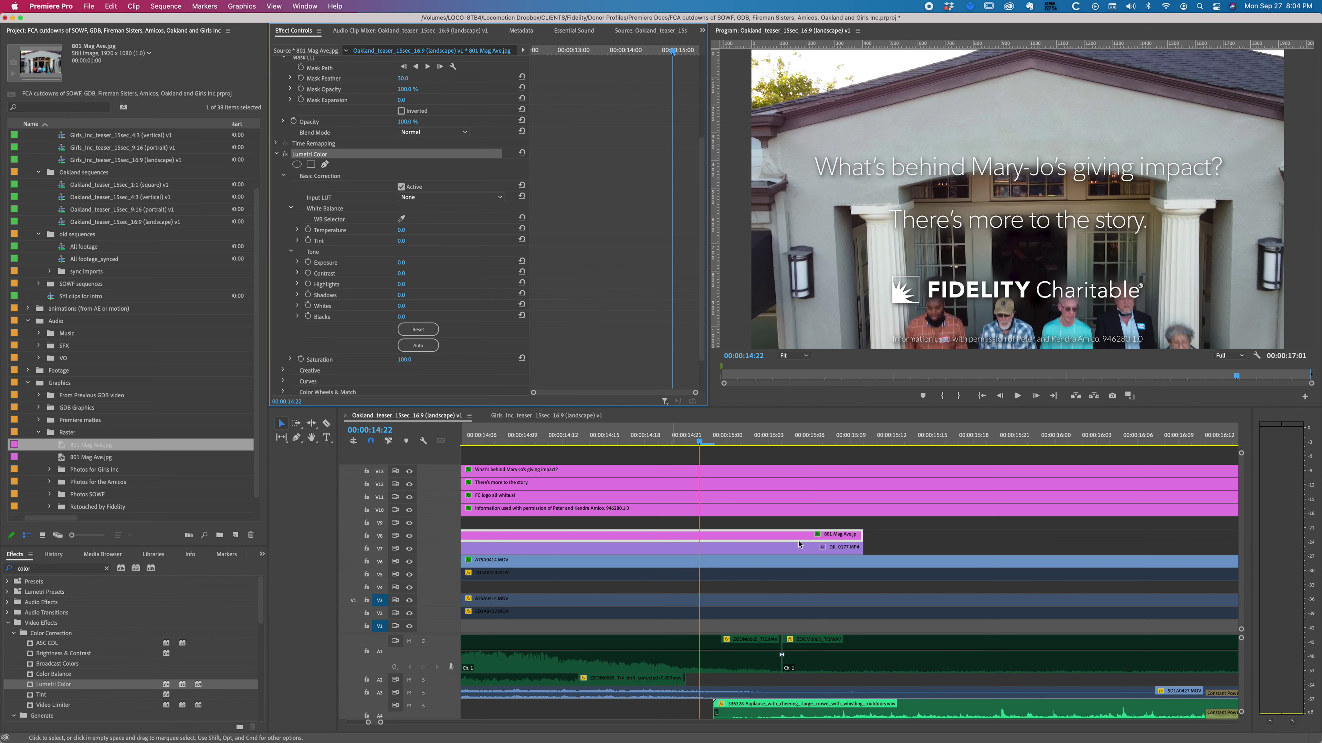
{"action": "scroll", "coordinate": [827, 538], "scroll_direction": "up", "scroll_amount": 5}
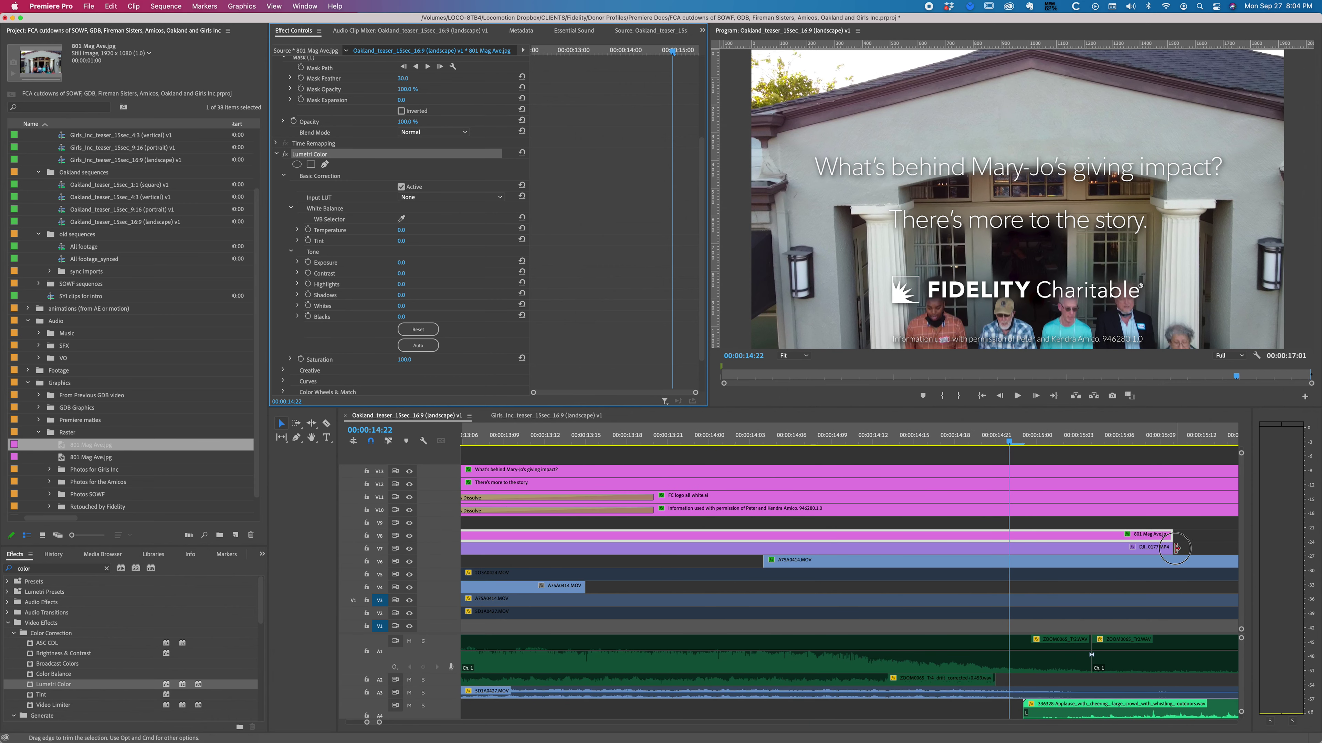
{"action": "left_click", "coordinate": [1183, 555]}
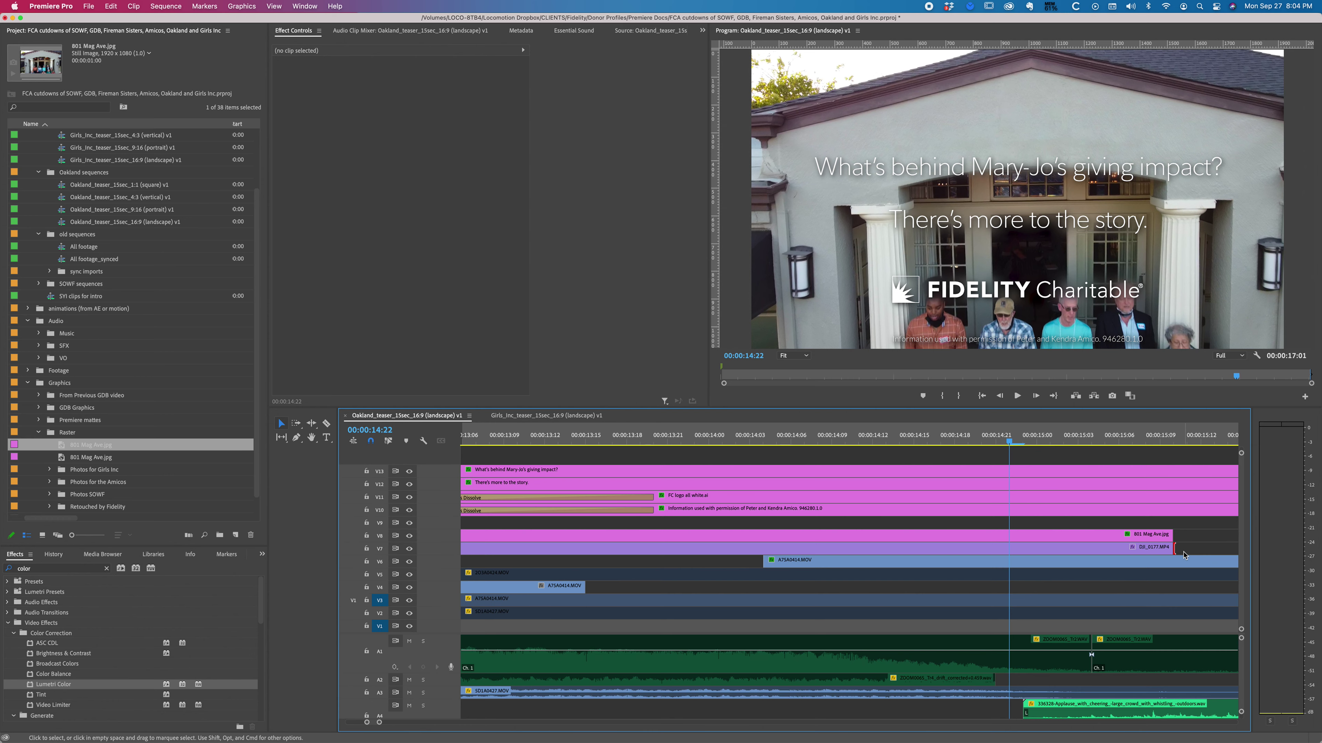
{"action": "key", "text": "super+d"}
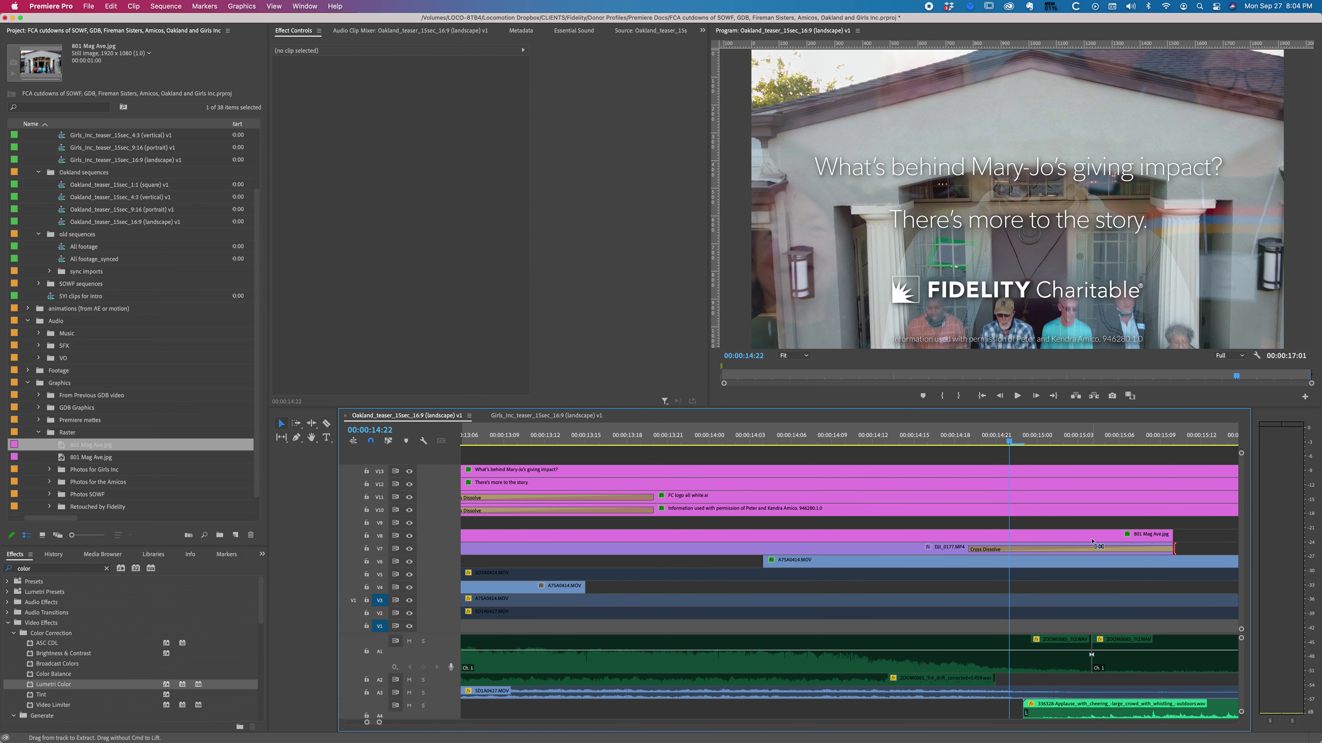
{"action": "key", "text": "minus"}
{"action": "key", "text": "minus"}
{"action": "key", "text": "minus"}
{"action": "key", "text": "minus"}
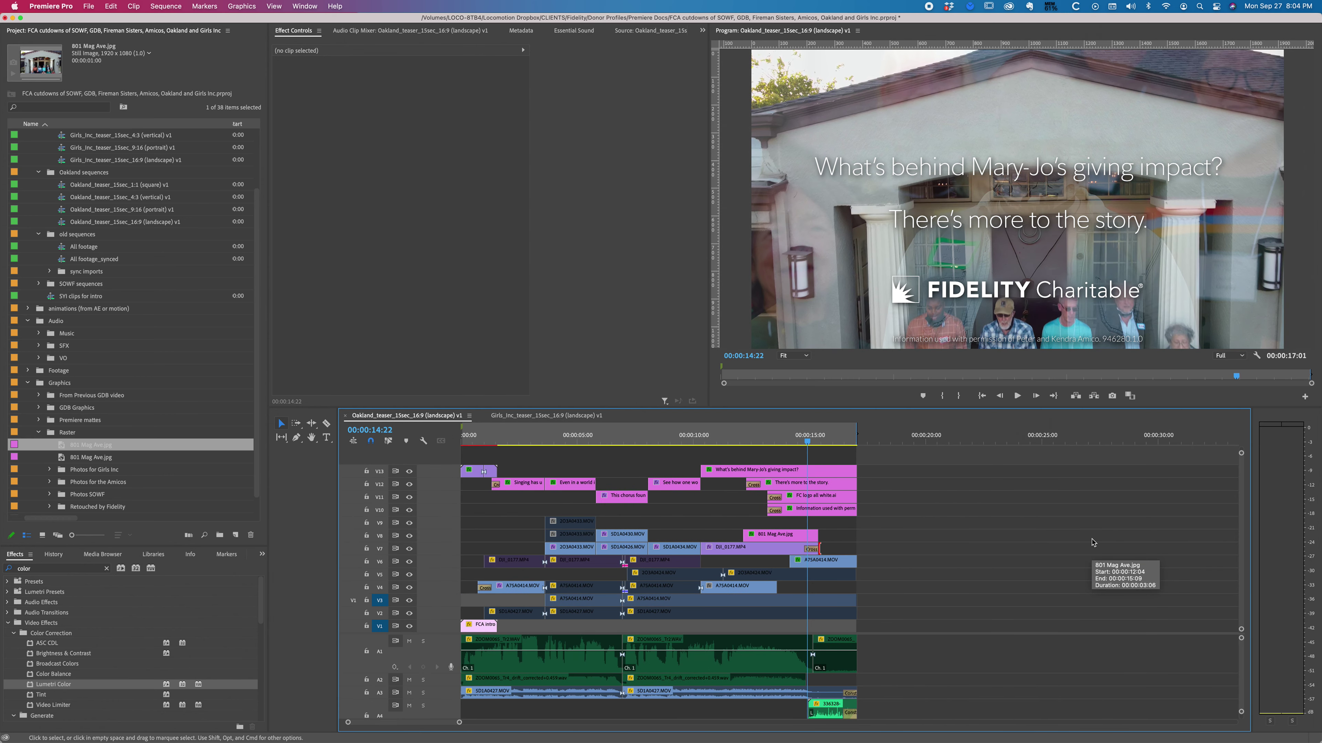
{"action": "key", "text": "equal"}
{"action": "key", "text": "equal"}
{"action": "key", "text": "equal"}
{"action": "key", "text": "equal"}
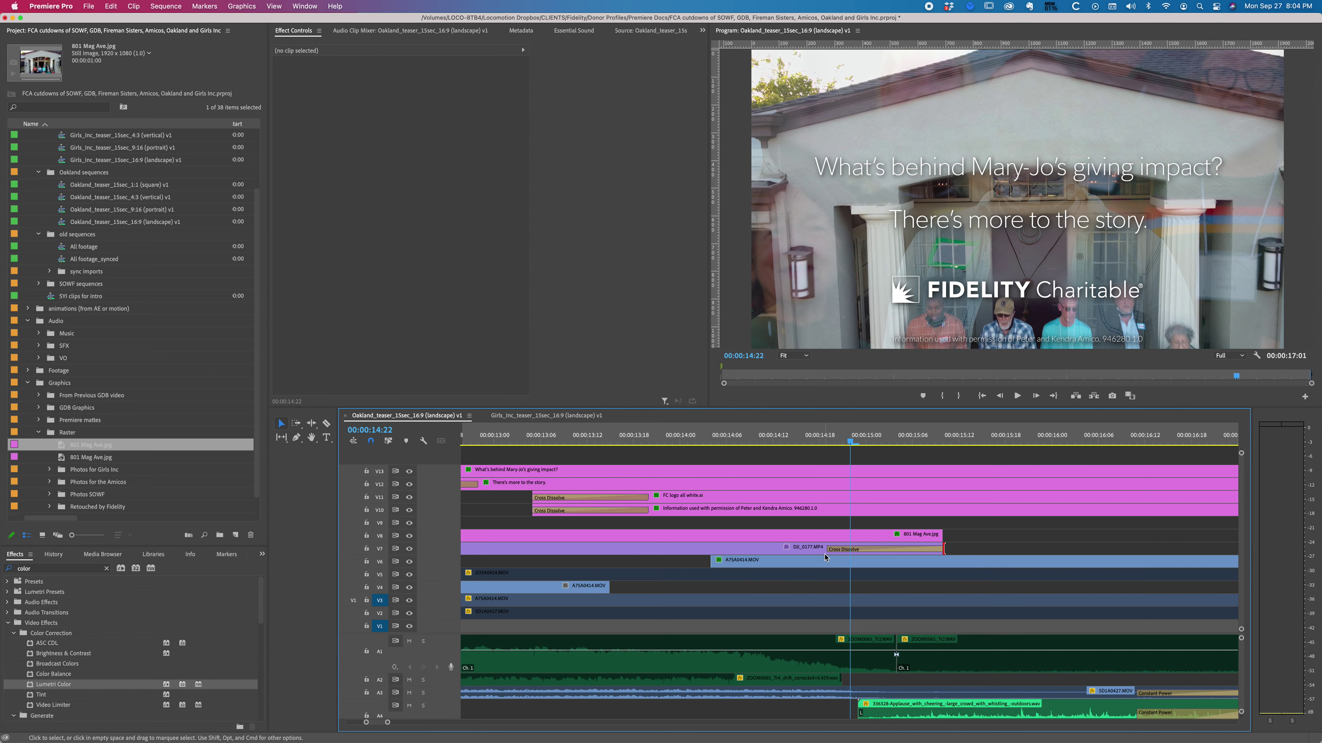
{"action": "left_click_drag", "start_coordinate": [827, 550], "coordinate": [859, 548]}
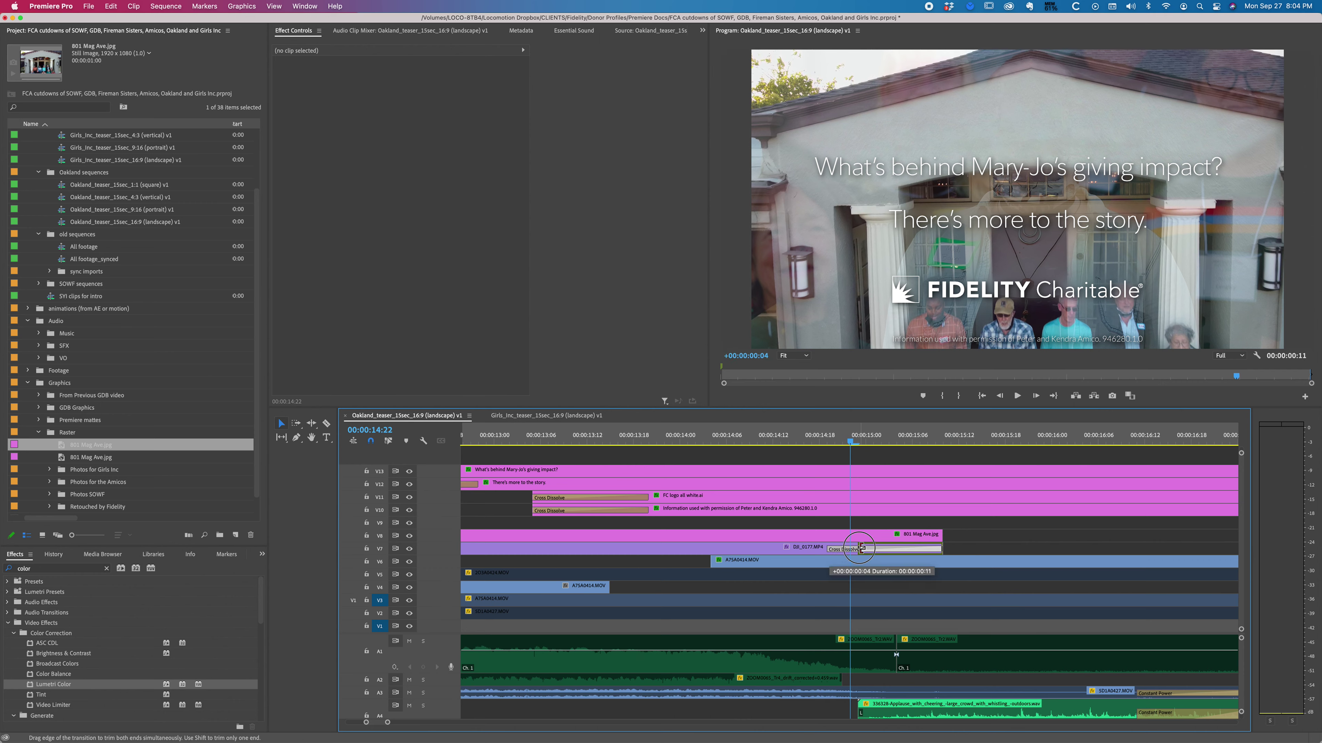
{"action": "key", "text": "space"}
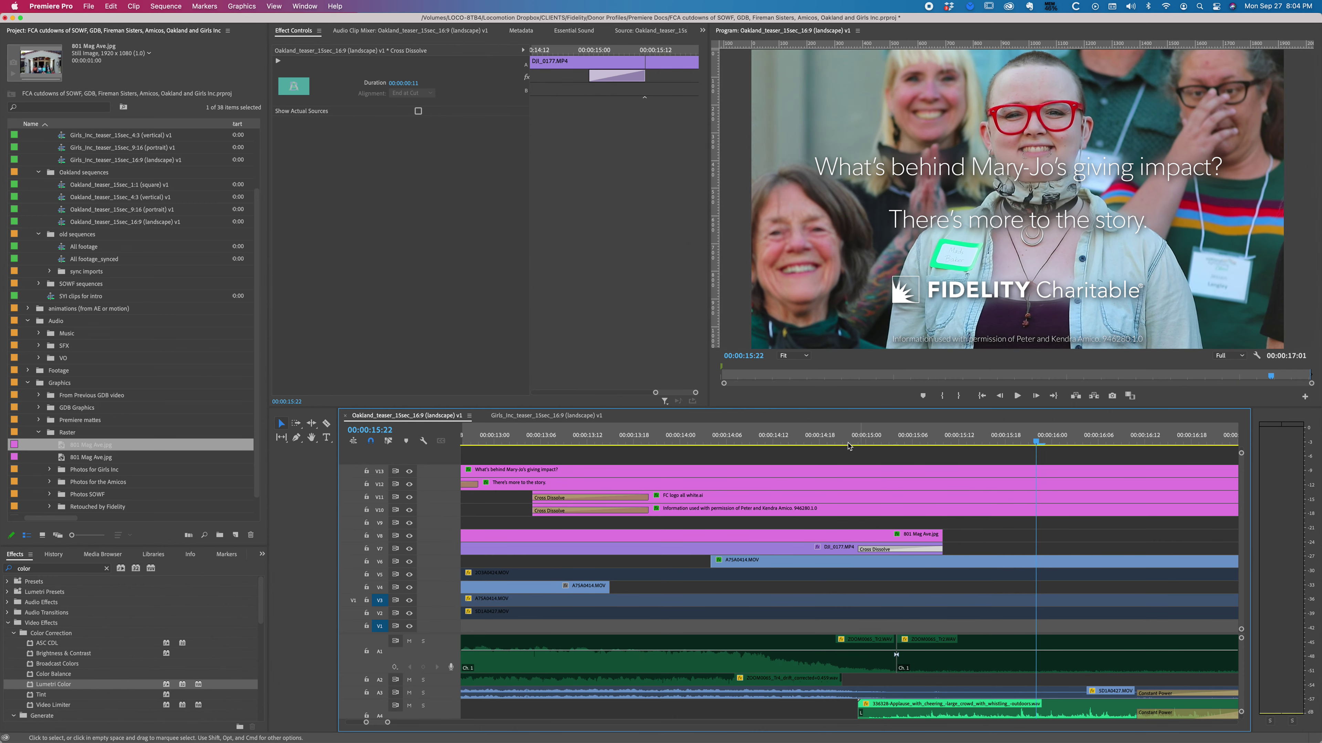
{"action": "left_click_drag", "start_coordinate": [816, 440], "coordinate": [857, 440]}
{"action": "left_click_drag", "start_coordinate": [721, 566], "coordinate": [861, 565]}
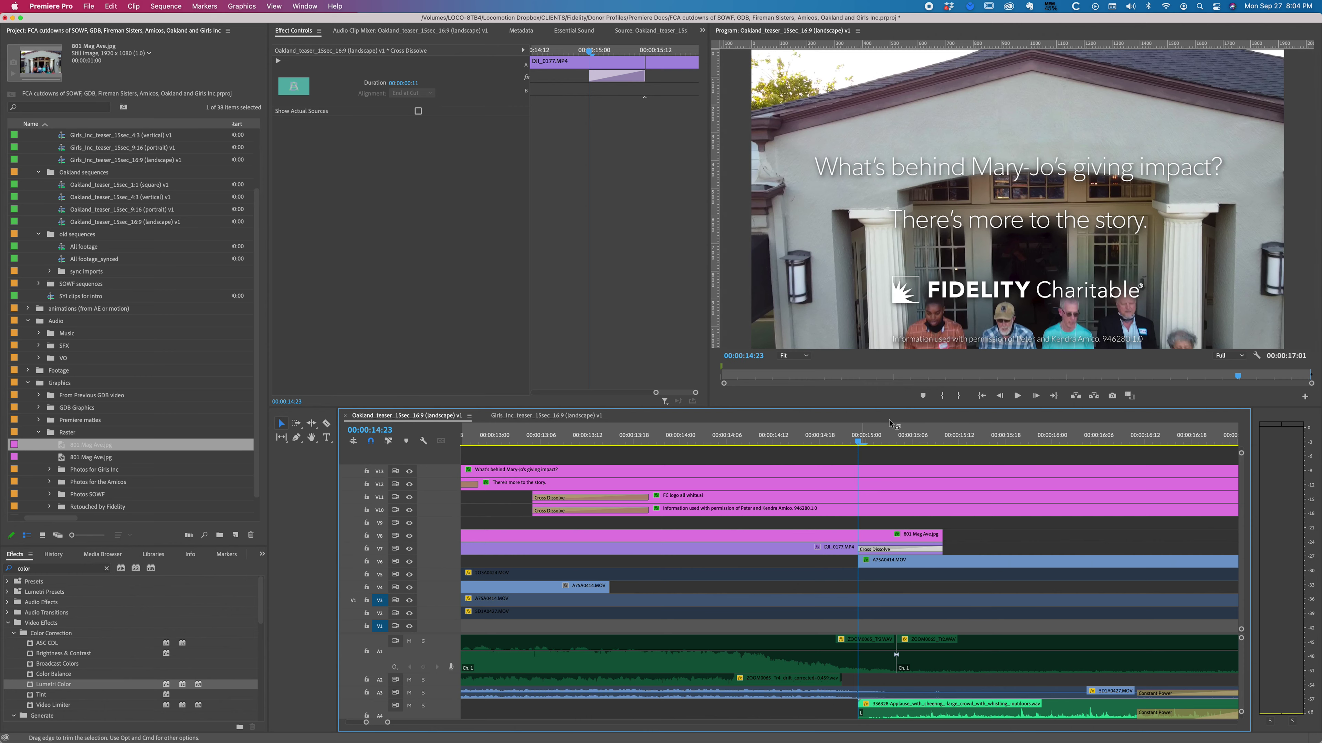
{"action": "left_click_drag", "start_coordinate": [858, 440], "coordinate": [904, 442]}
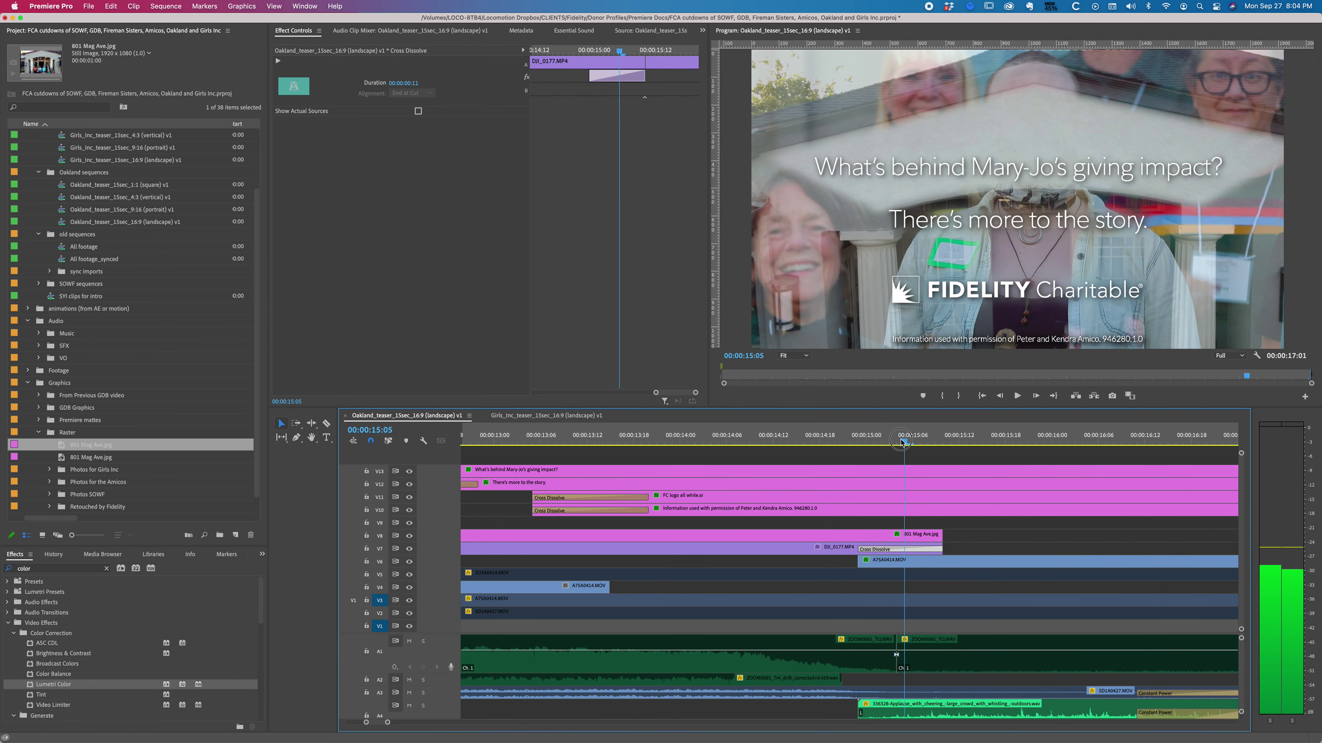
{"action": "left_click", "coordinate": [925, 549]}
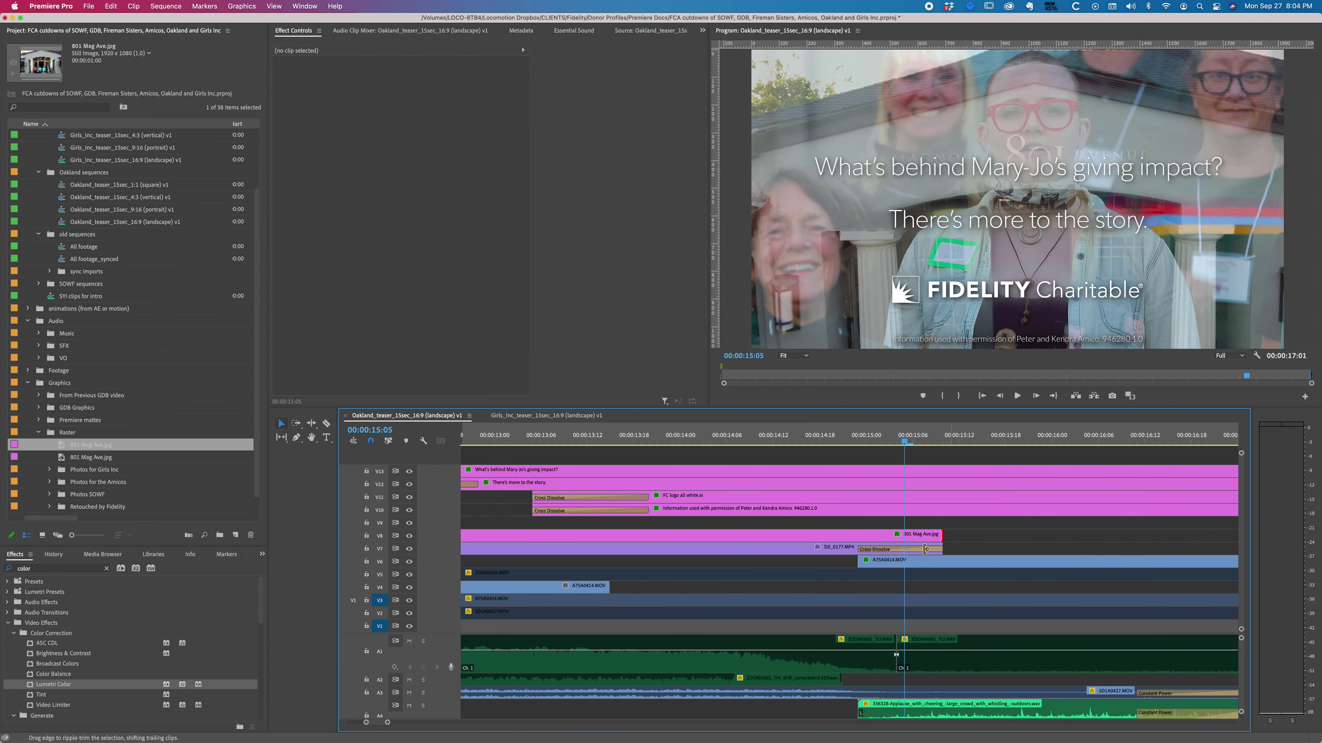
{"action": "key", "text": "super+d"}
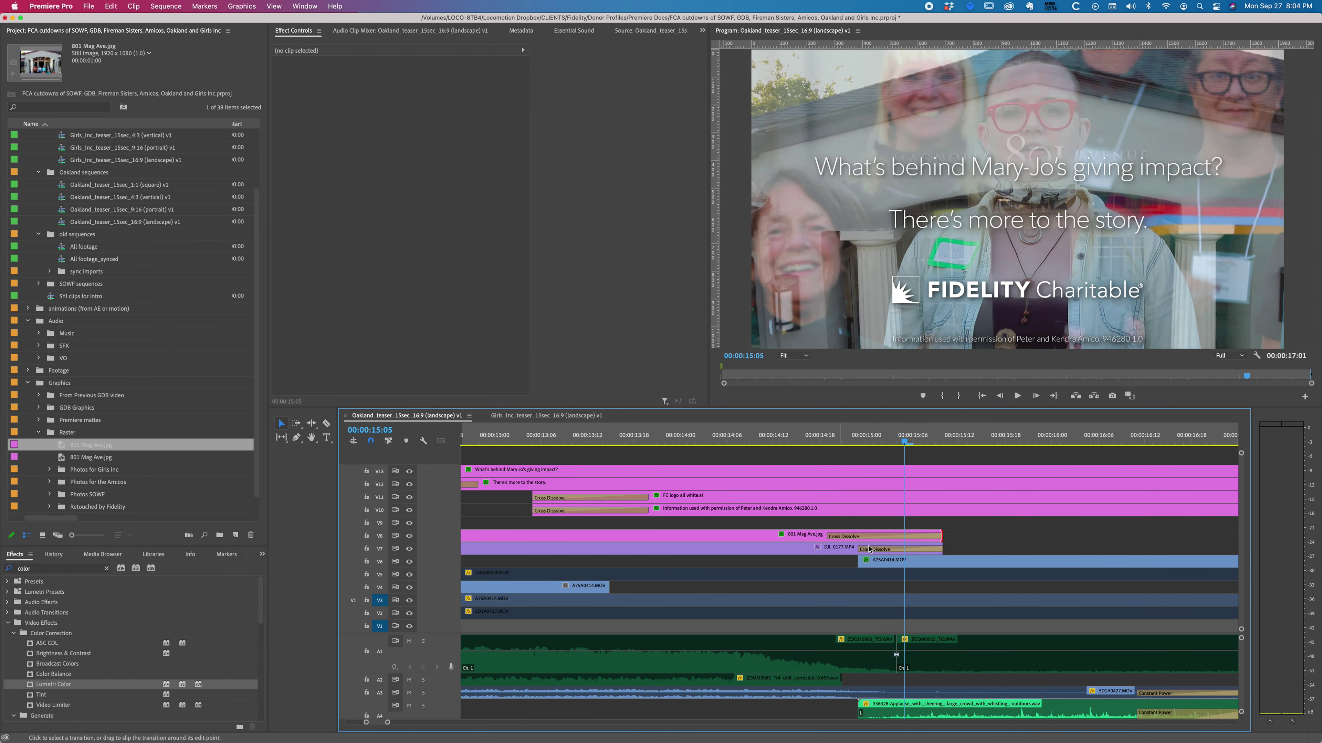
{"action": "left_click_drag", "start_coordinate": [829, 535], "coordinate": [857, 535]}
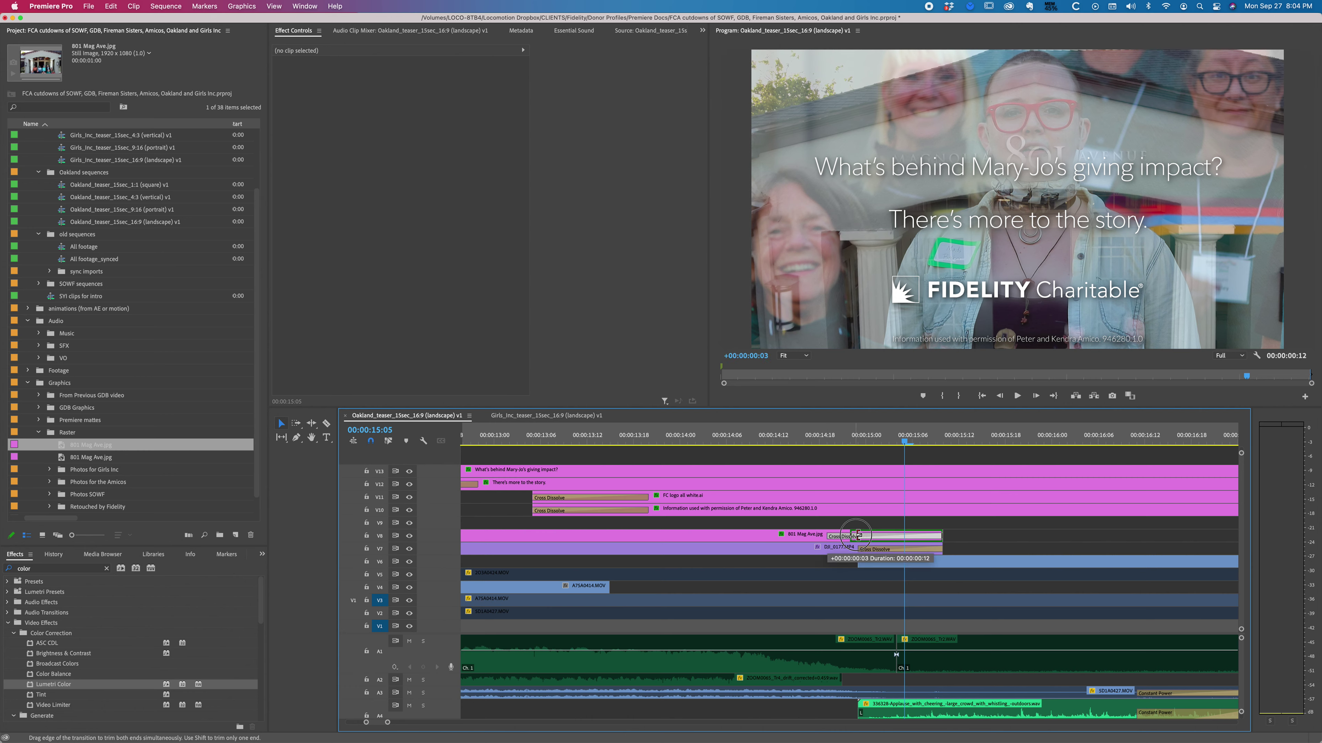
{"action": "left_click_drag", "start_coordinate": [855, 441], "coordinate": [912, 442]}
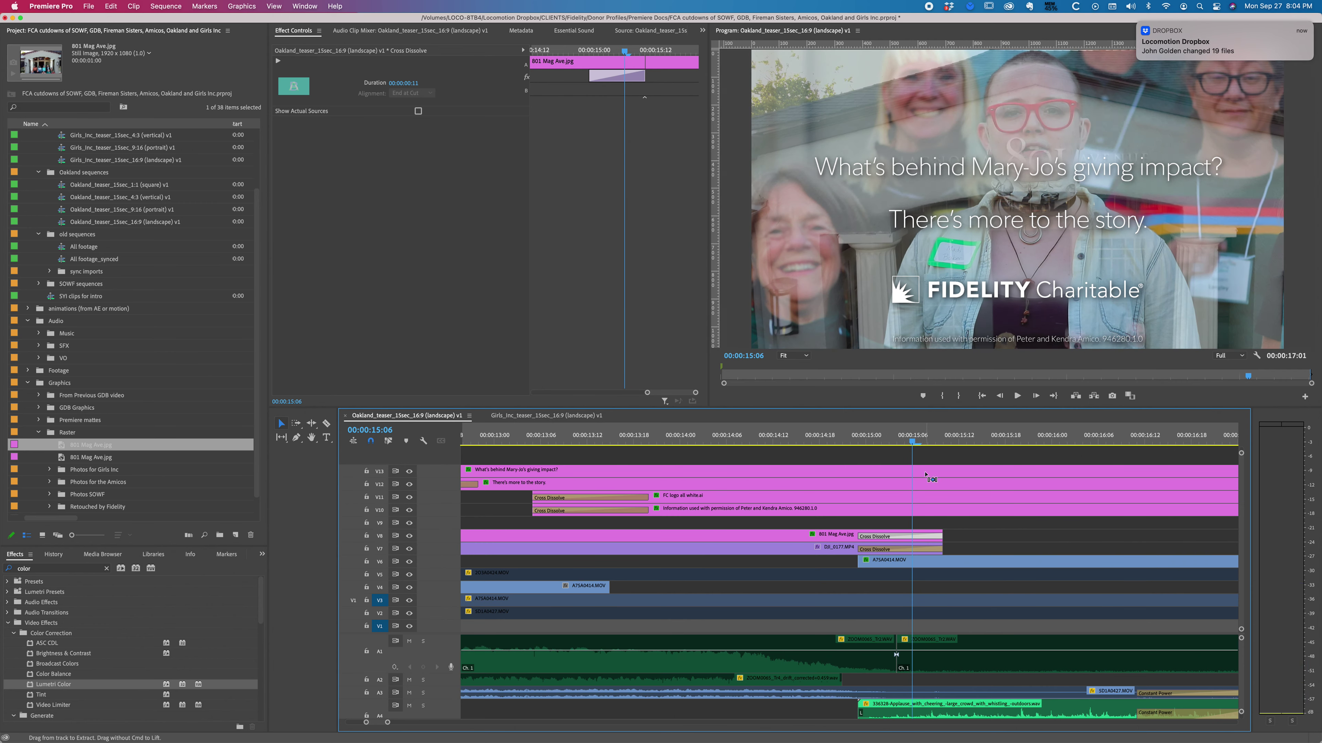
{"action": "key", "text": "super+z"}
{"action": "key", "text": "super+z"}
{"action": "key", "text": "super+z"}
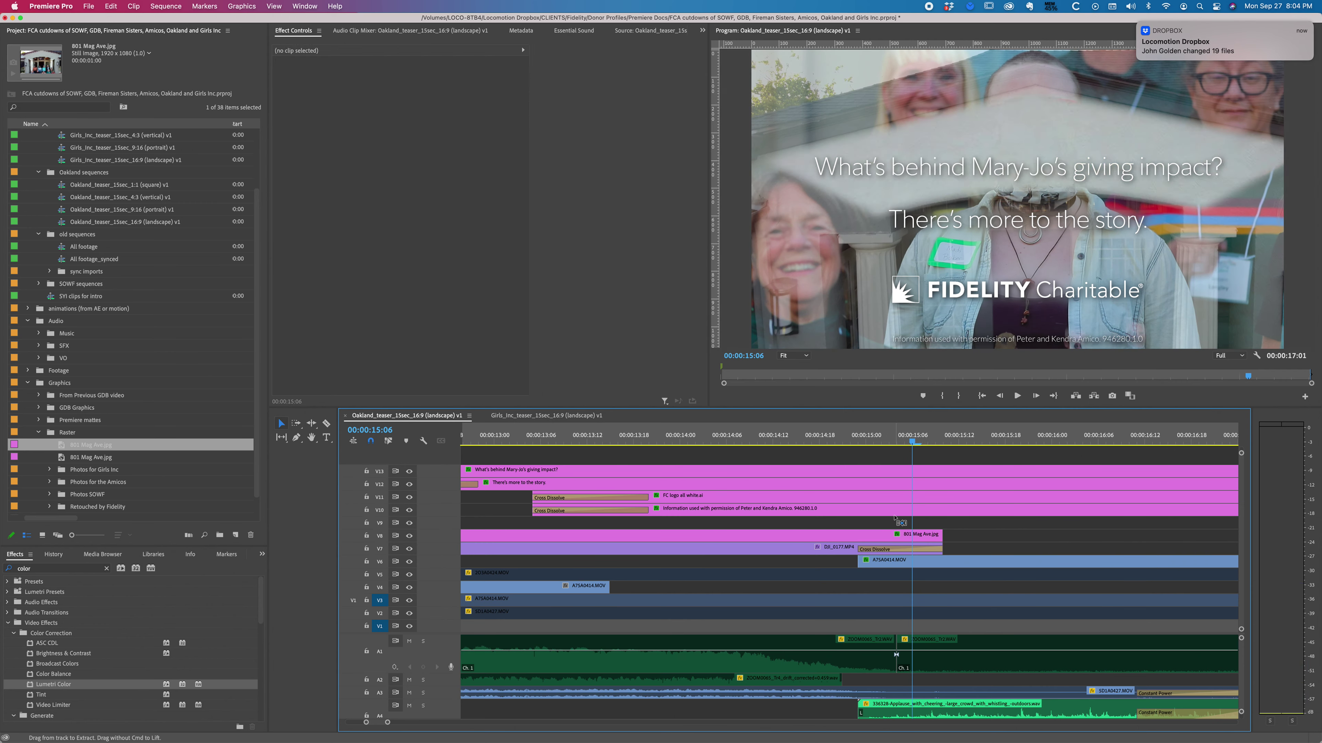
{"action": "scroll", "coordinate": [895, 519], "scroll_direction": "right", "scroll_amount": 5}
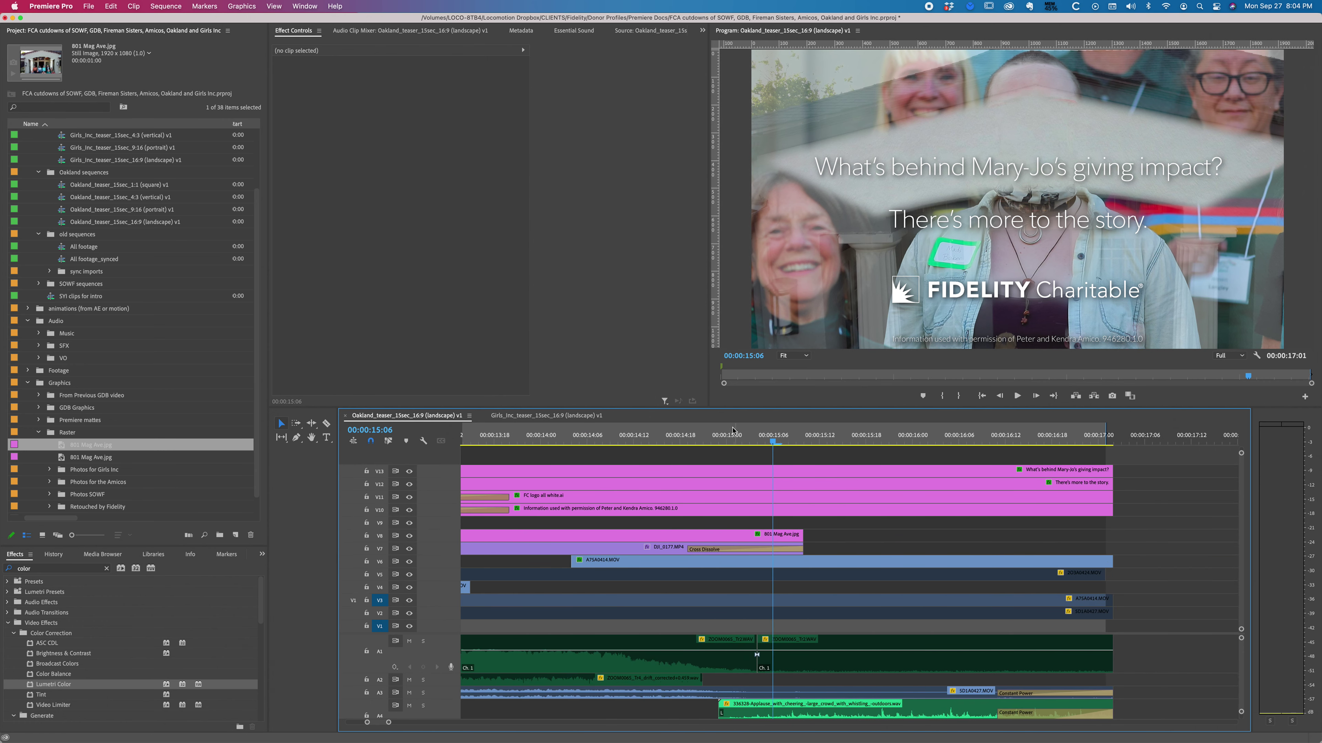
{"action": "left_click", "coordinate": [740, 440]}
{"action": "left_click_drag", "start_coordinate": [775, 439], "coordinate": [803, 440]}
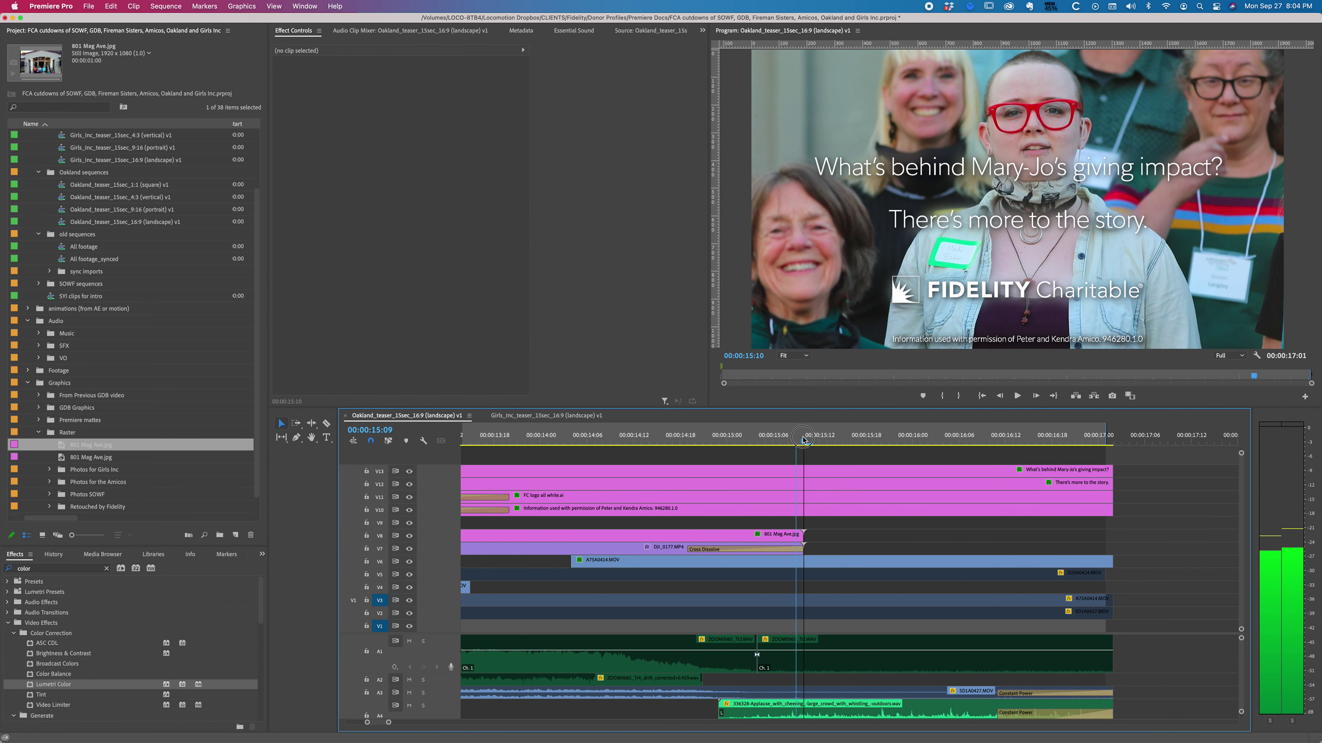
{"action": "key", "text": "Left"}
{"action": "key", "text": "Left"}
{"action": "key", "text": "Left"}
{"action": "key", "text": "Left"}
{"action": "key", "text": "Left"}
{"action": "key", "text": "Left"}
{"action": "key", "text": "Left"}
{"action": "key", "text": "Left"}
{"action": "key", "text": "Left"}
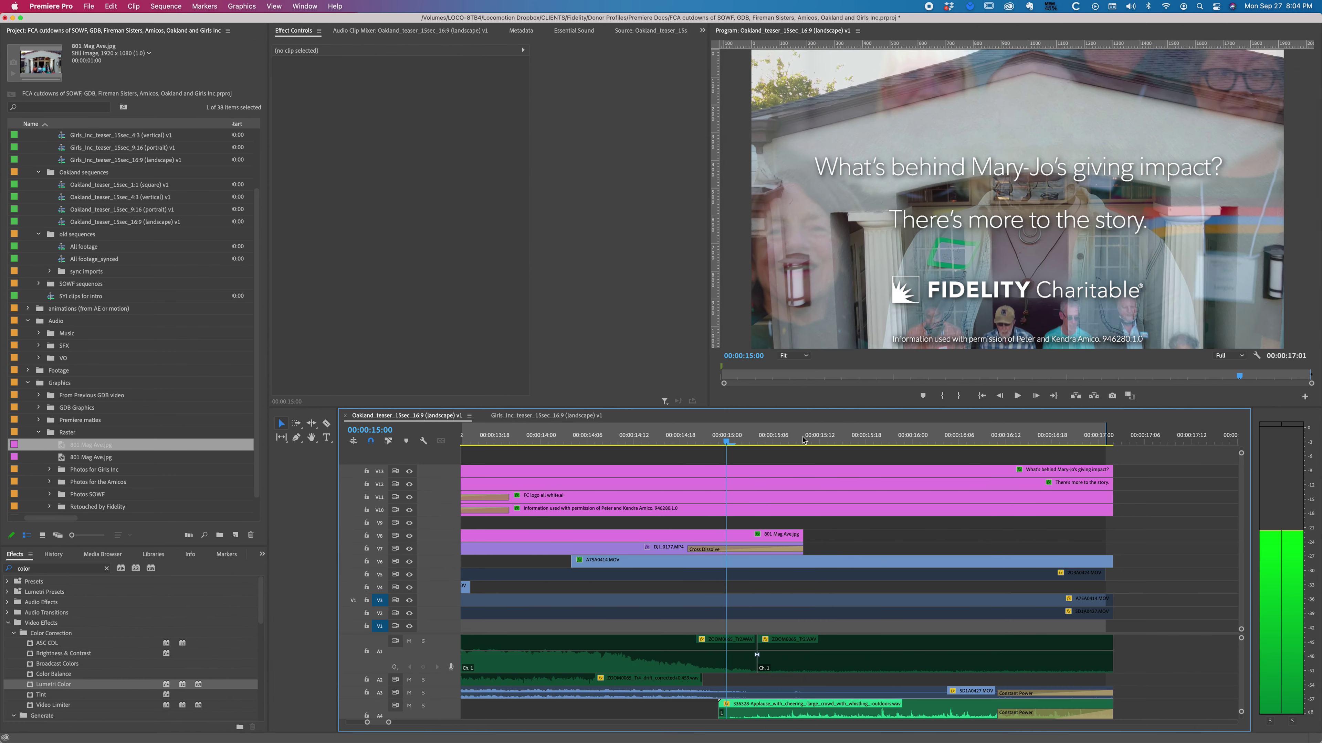
Step: Trim 20 frames off A75A0414.MOV's start and move it to V9 above the still
{"action": "left_click_drag", "start_coordinate": [571, 561], "coordinate": [757, 523]}
{"action": "left_click", "coordinate": [727, 565]}
{"action": "left_click", "coordinate": [710, 525]}
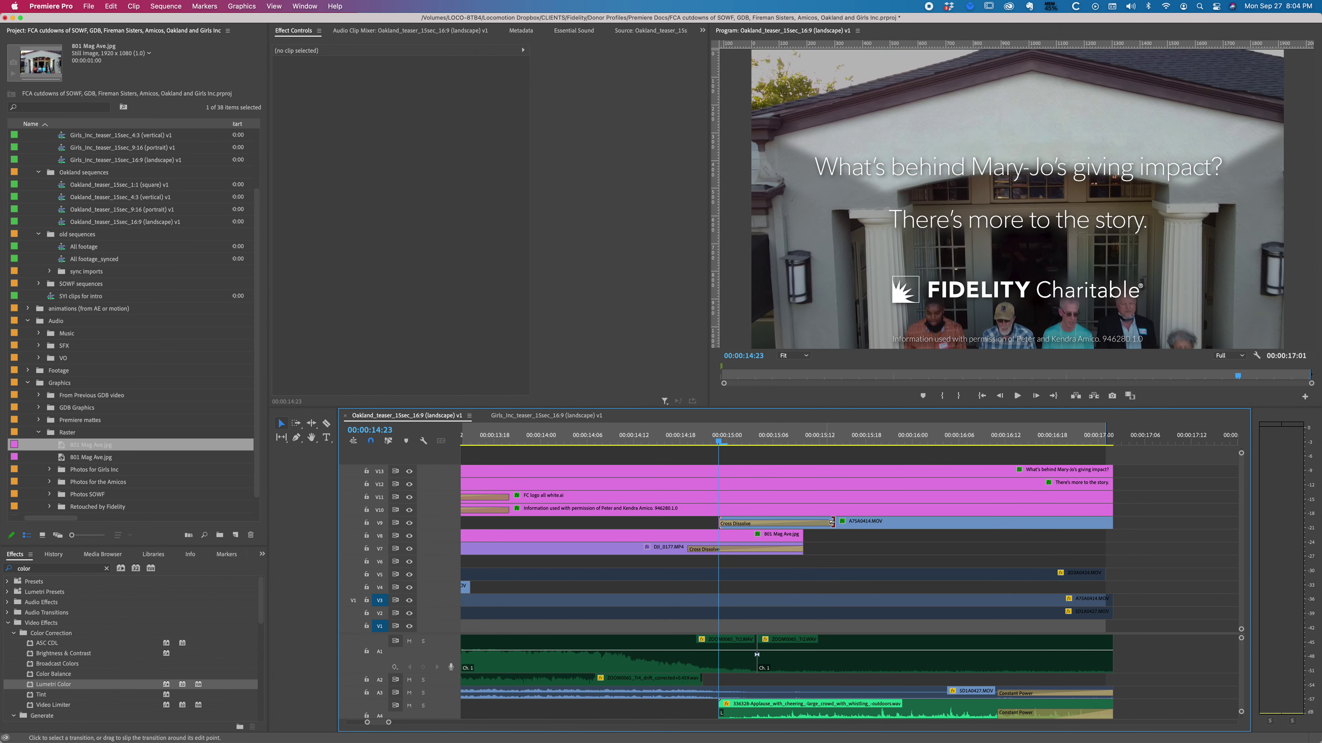
Step: Shorten the cross dissolve on V9 and scrub back through it to review
{"action": "left_click_drag", "start_coordinate": [830, 522], "coordinate": [803, 522]}
{"action": "key", "text": "space"}
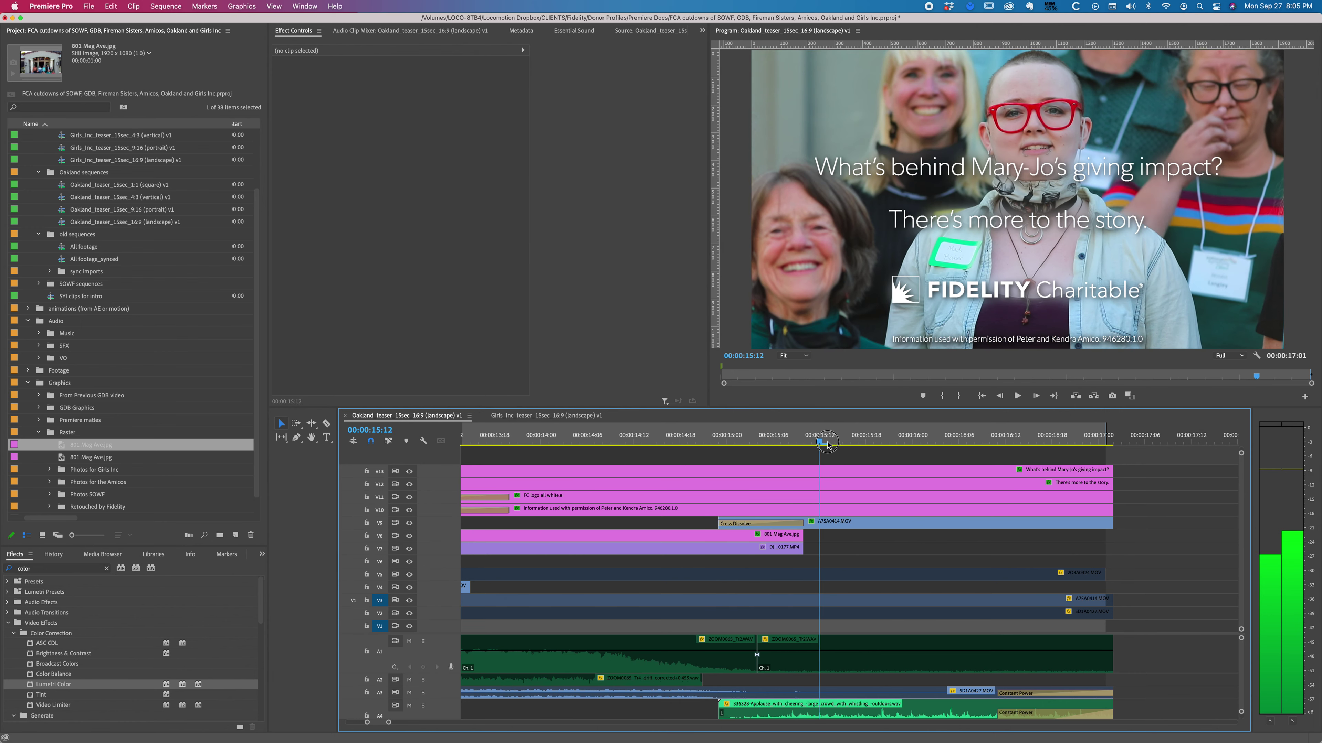
{"action": "left_click", "coordinate": [805, 444]}
{"action": "left_click_drag", "start_coordinate": [805, 444], "coordinate": [595, 450]}
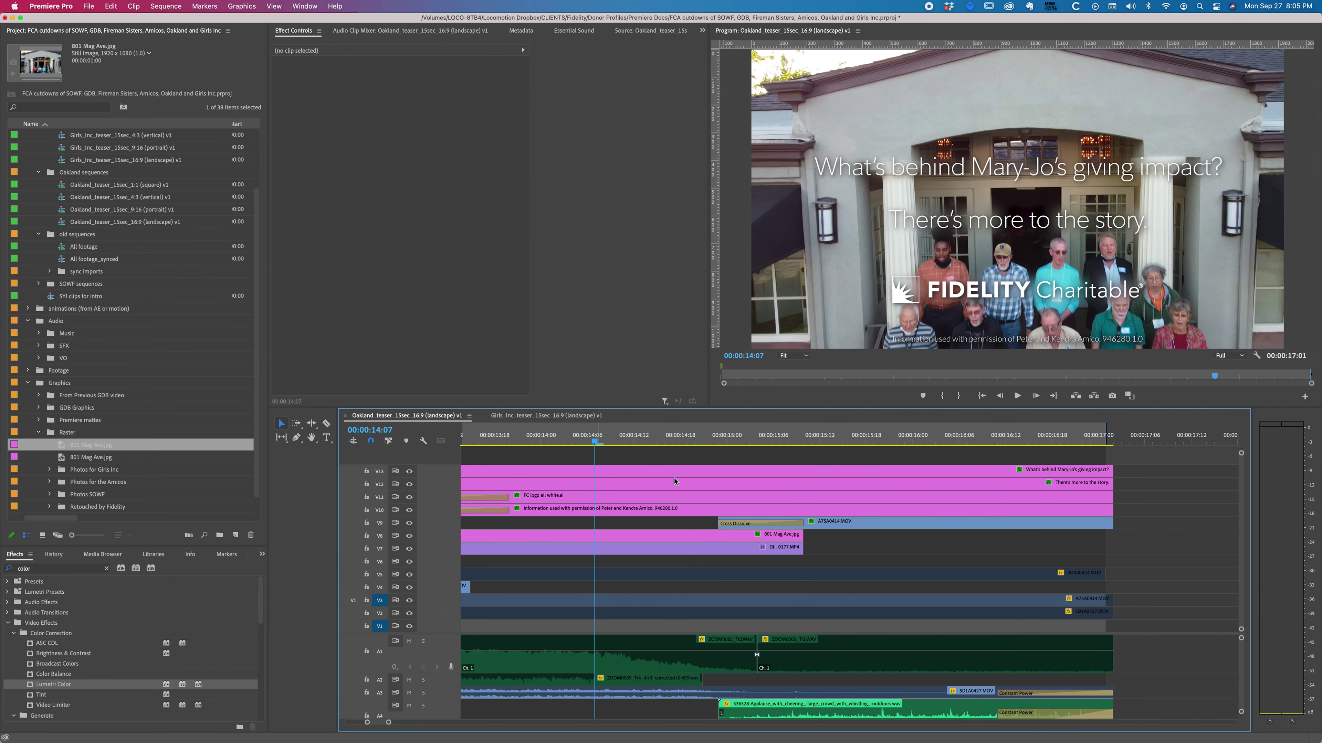
{"action": "scroll", "coordinate": [596, 449], "scroll_direction": "up", "scroll_amount": 5}
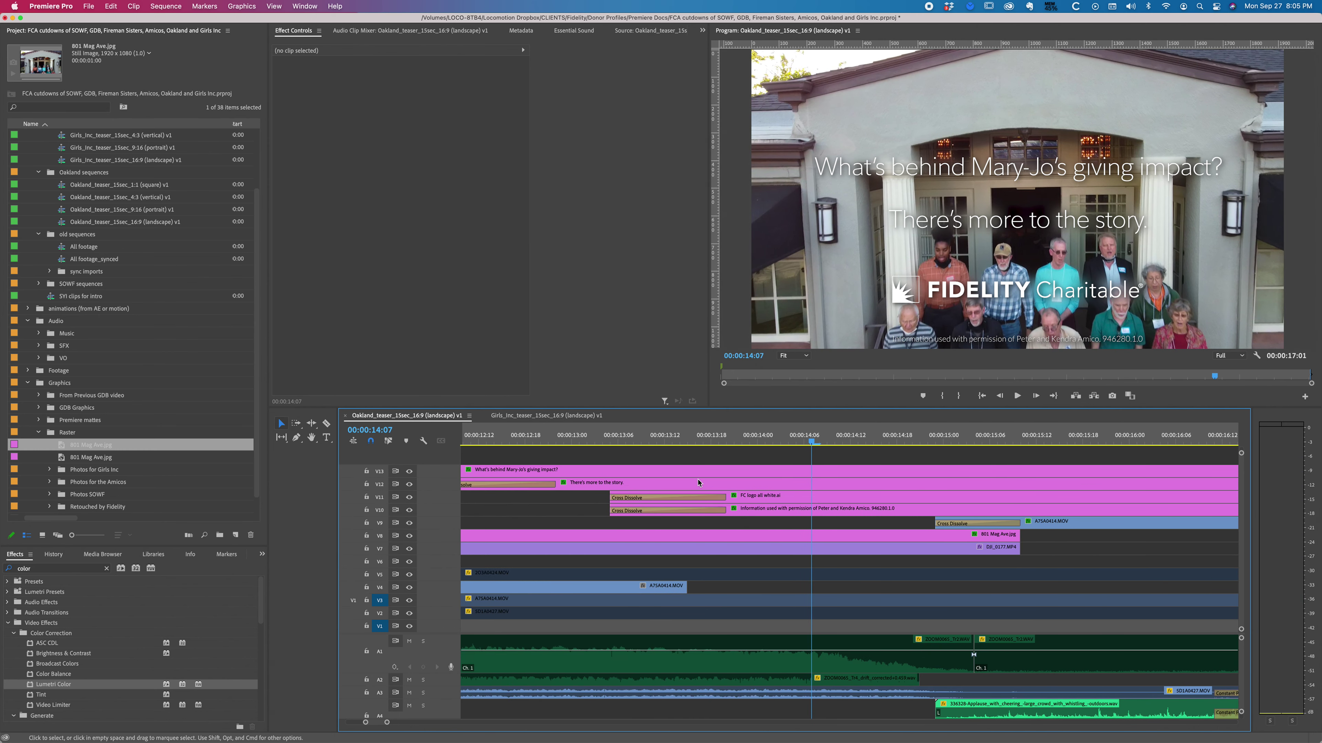
{"action": "scroll", "coordinate": [641, 447], "scroll_direction": "up", "scroll_amount": 3}
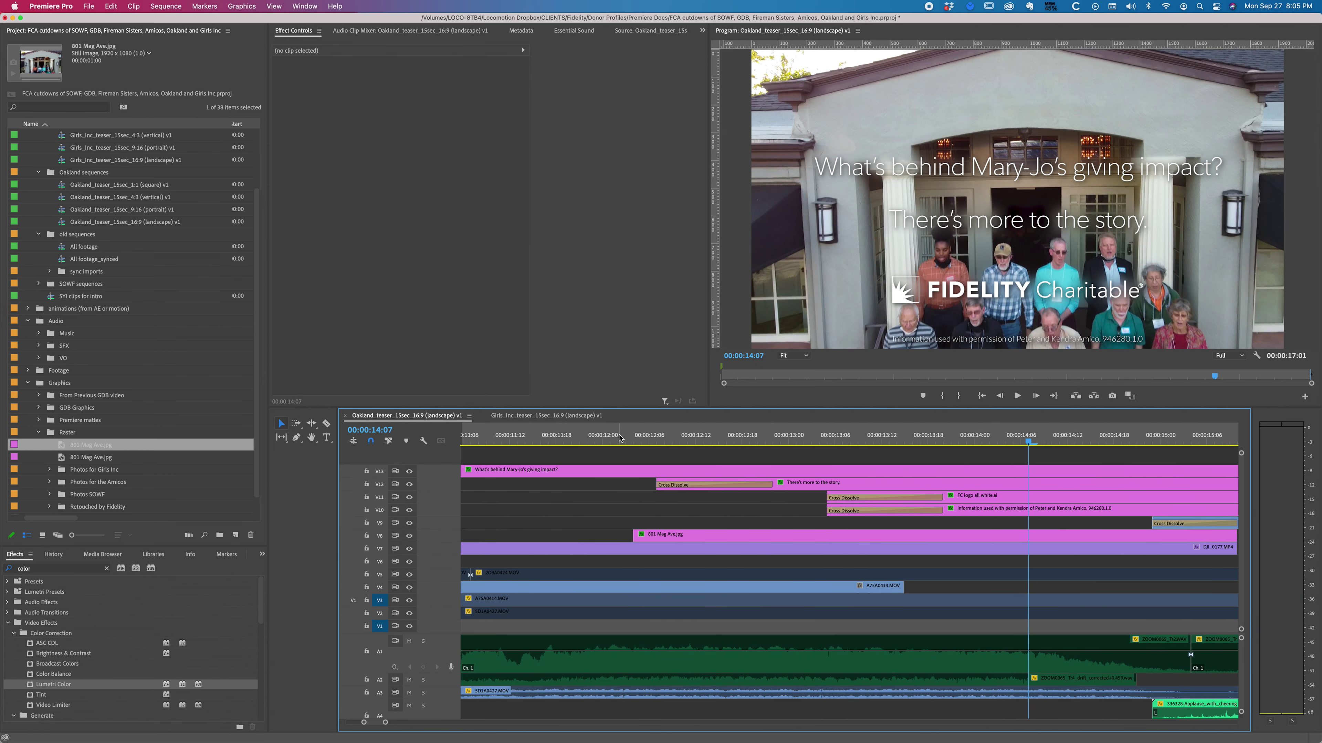
{"action": "left_click_drag", "start_coordinate": [620, 439], "coordinate": [807, 437]}
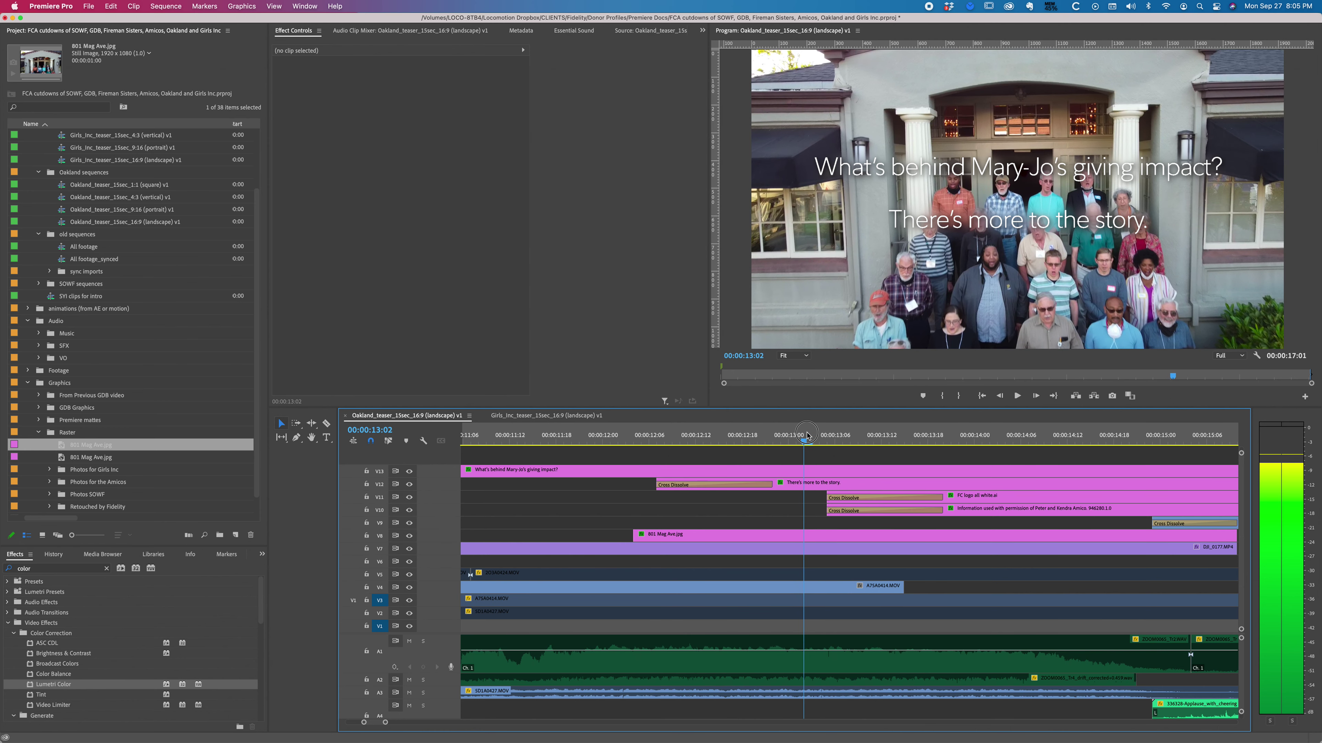
{"action": "left_click", "coordinate": [733, 538]}
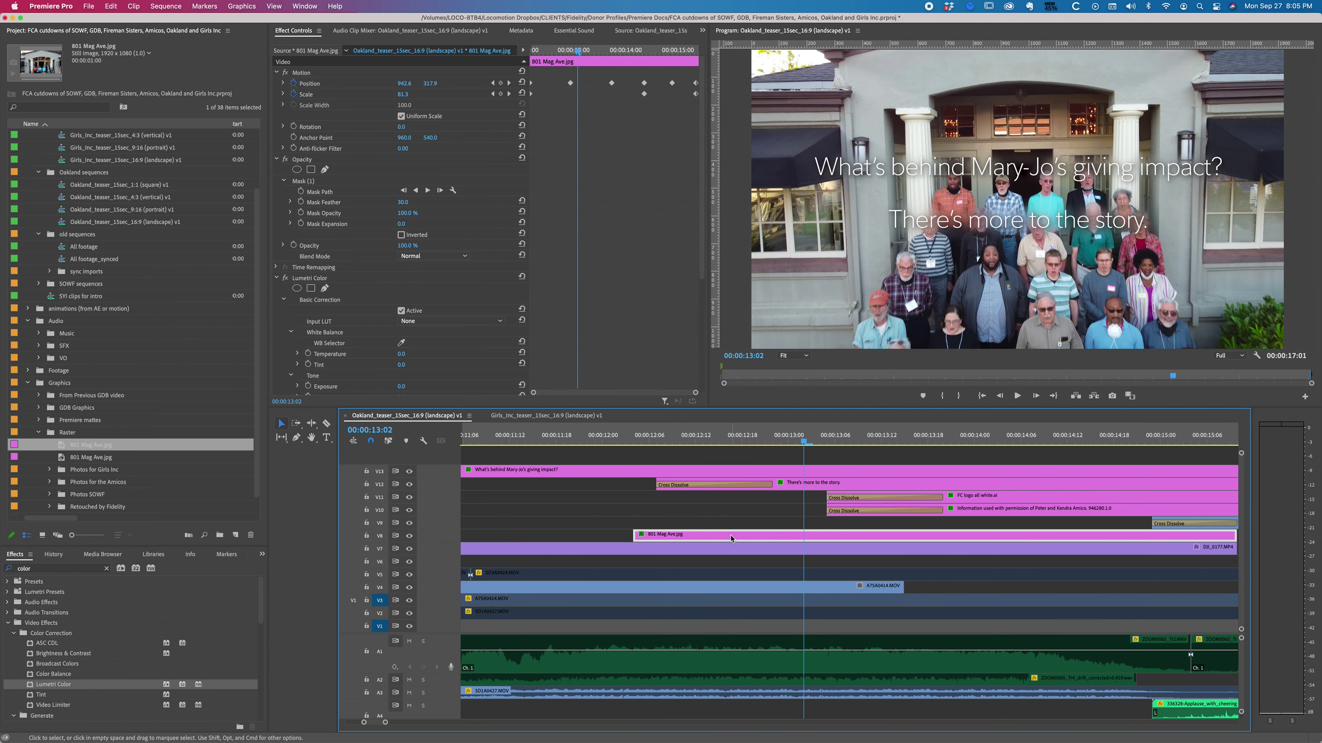
{"action": "scroll", "coordinate": [575, 285], "scroll_direction": "down", "scroll_amount": 3}
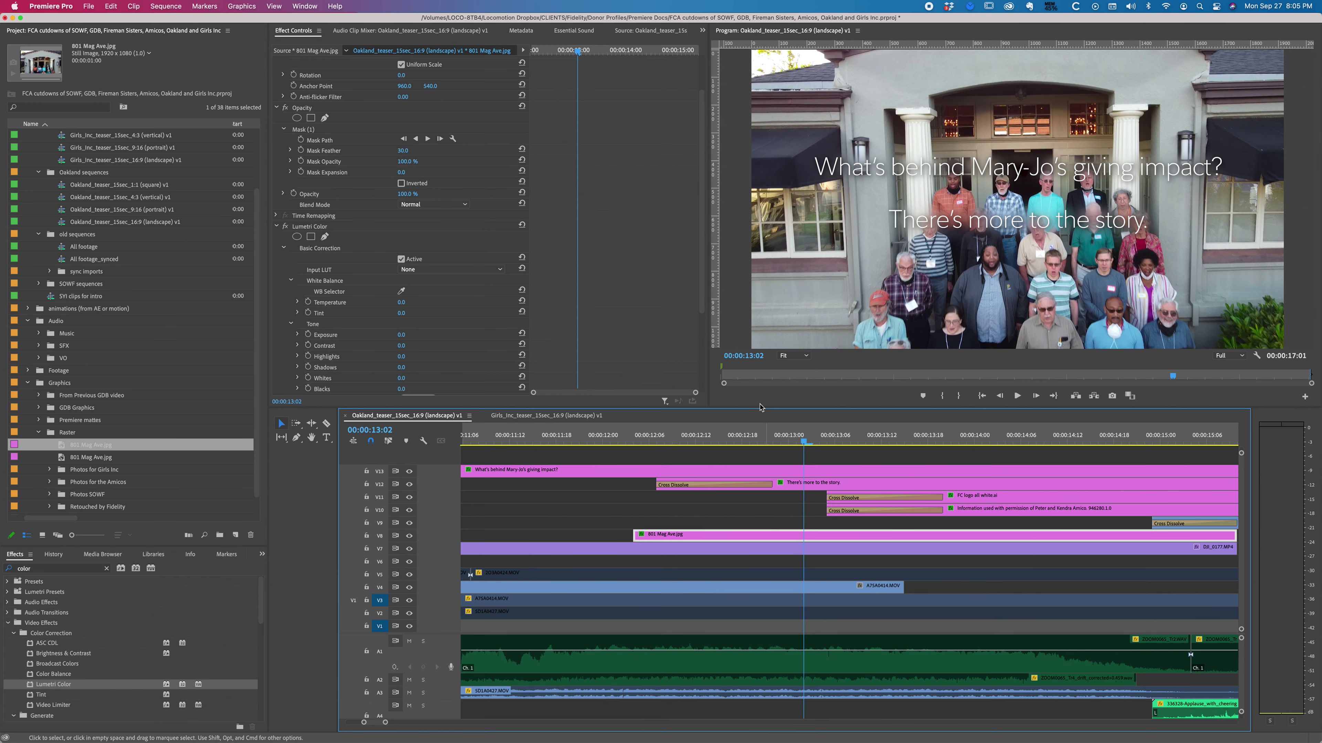
{"action": "left_click", "coordinate": [751, 442]}
{"action": "key", "text": "minus"}
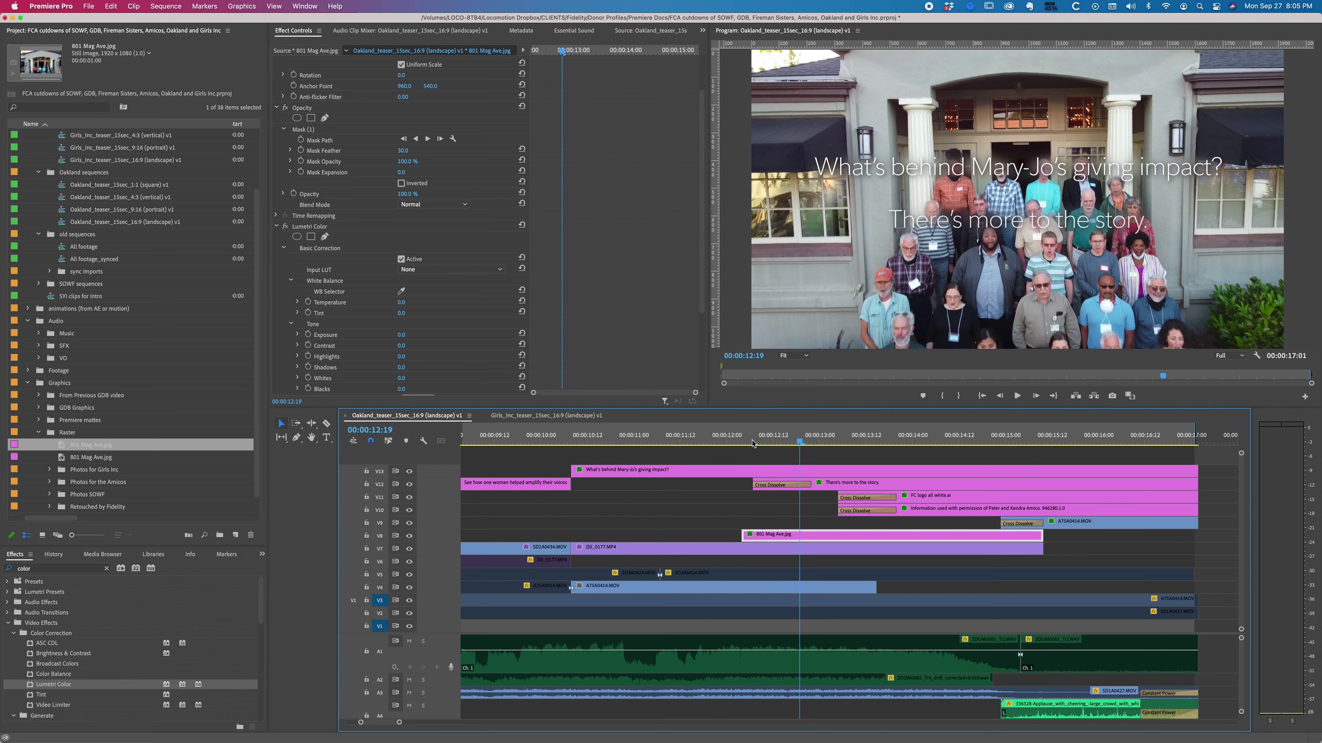
{"action": "key", "text": "space"}
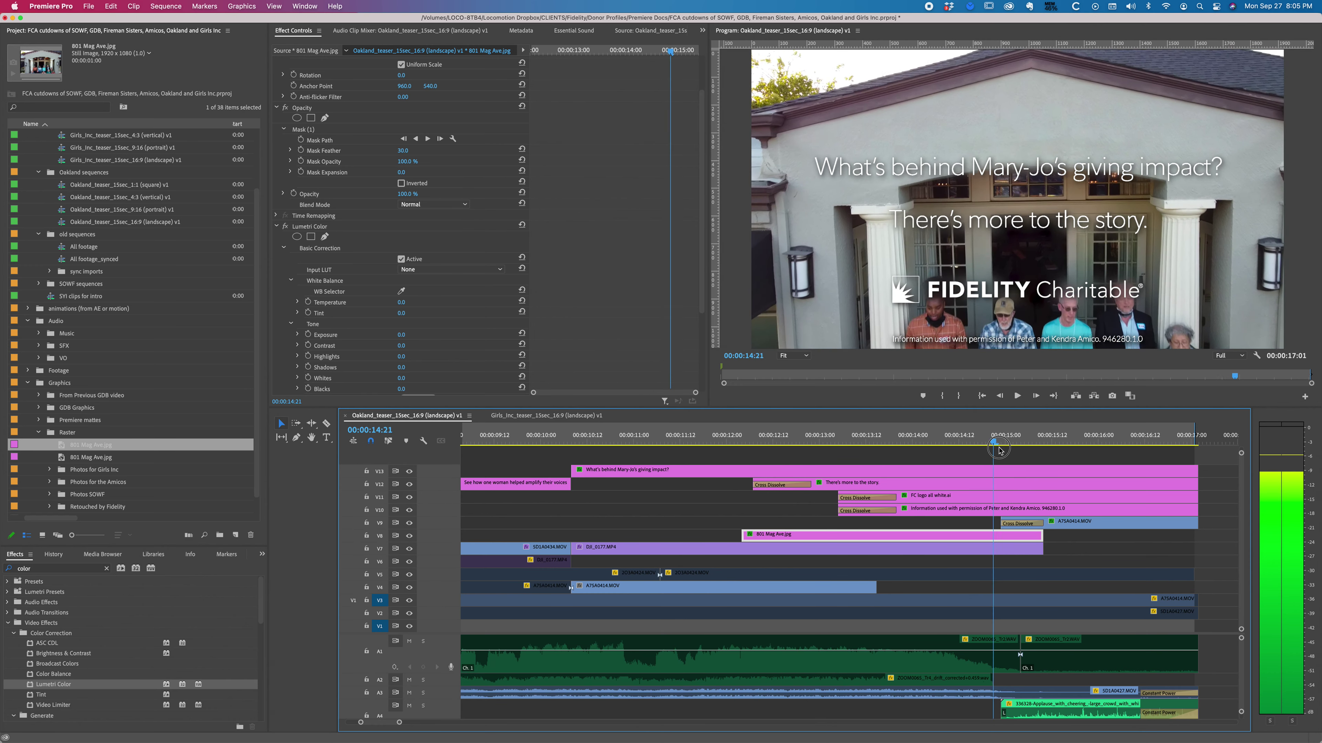
{"action": "left_click_drag", "start_coordinate": [938, 457], "coordinate": [953, 442]}
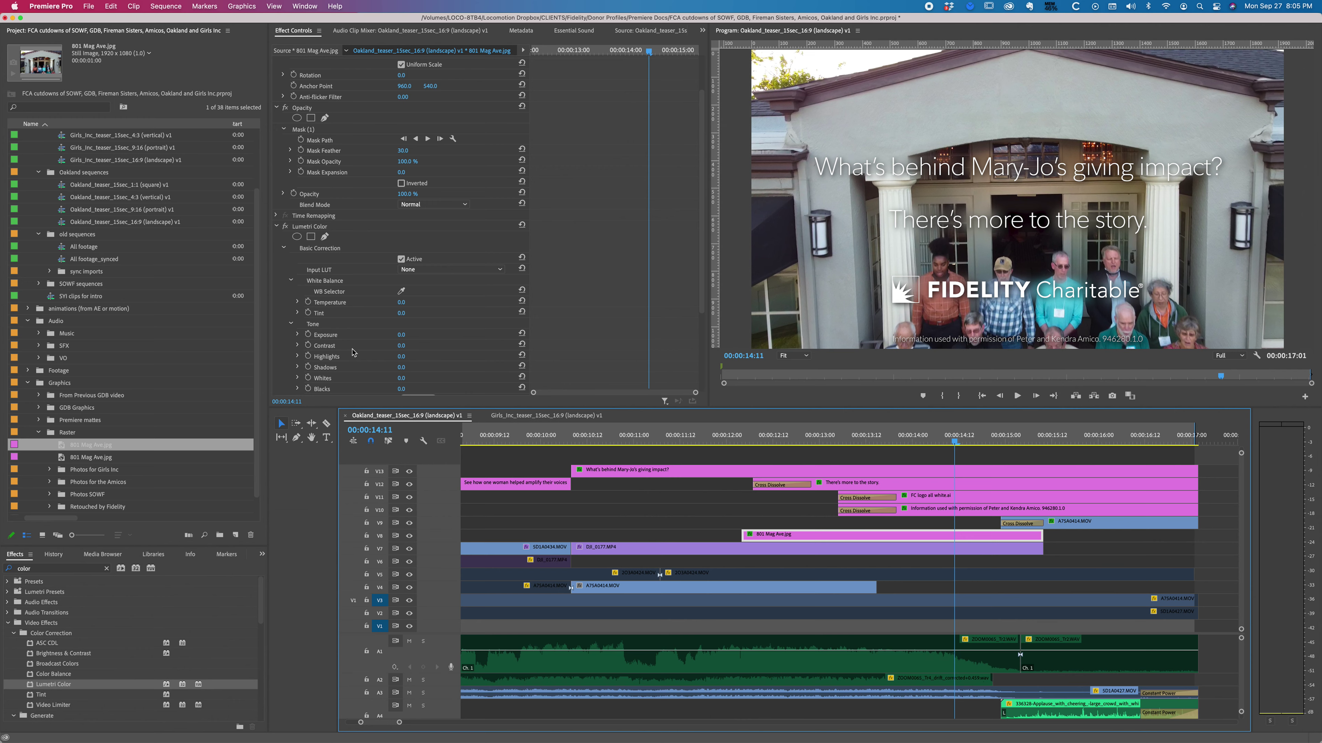
Step: Enable Exposure keyframing and, at 12:19, test exposure values of 7 and -3
{"action": "left_click", "coordinate": [308, 335]}
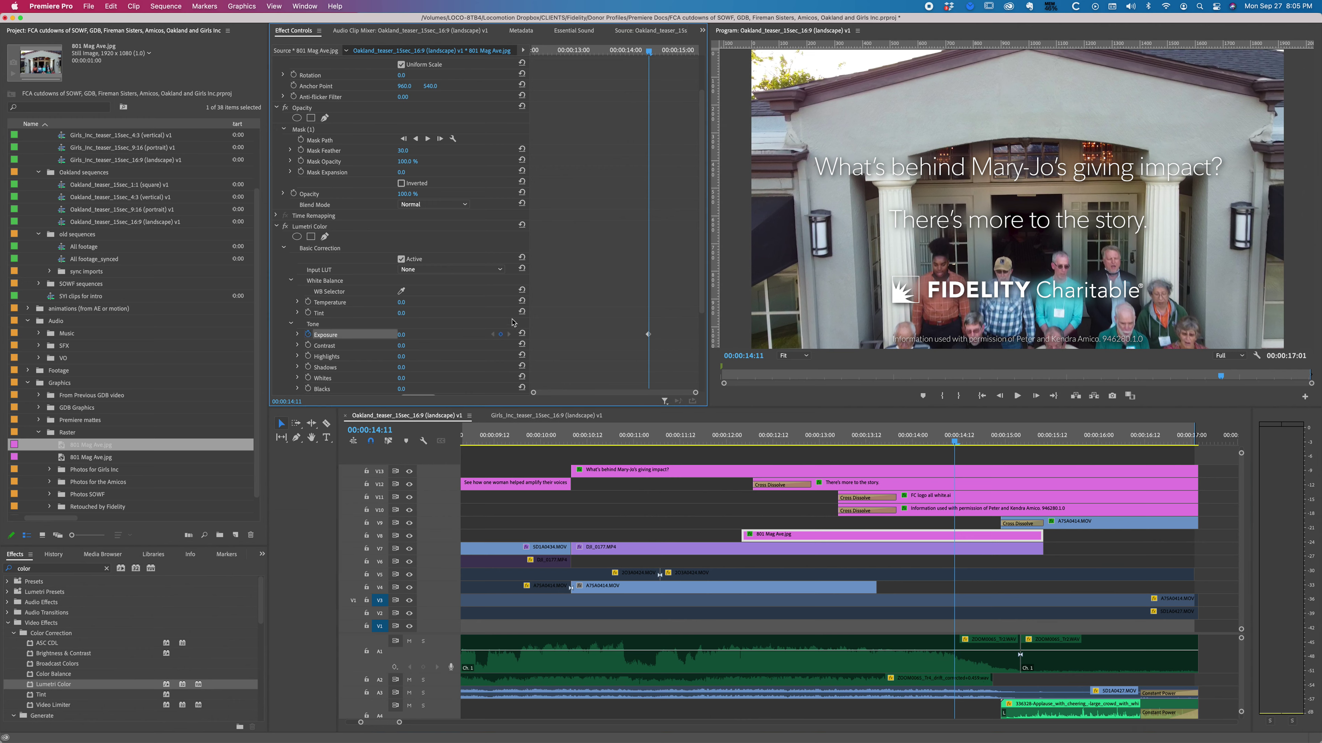
{"action": "key", "text": "j"}
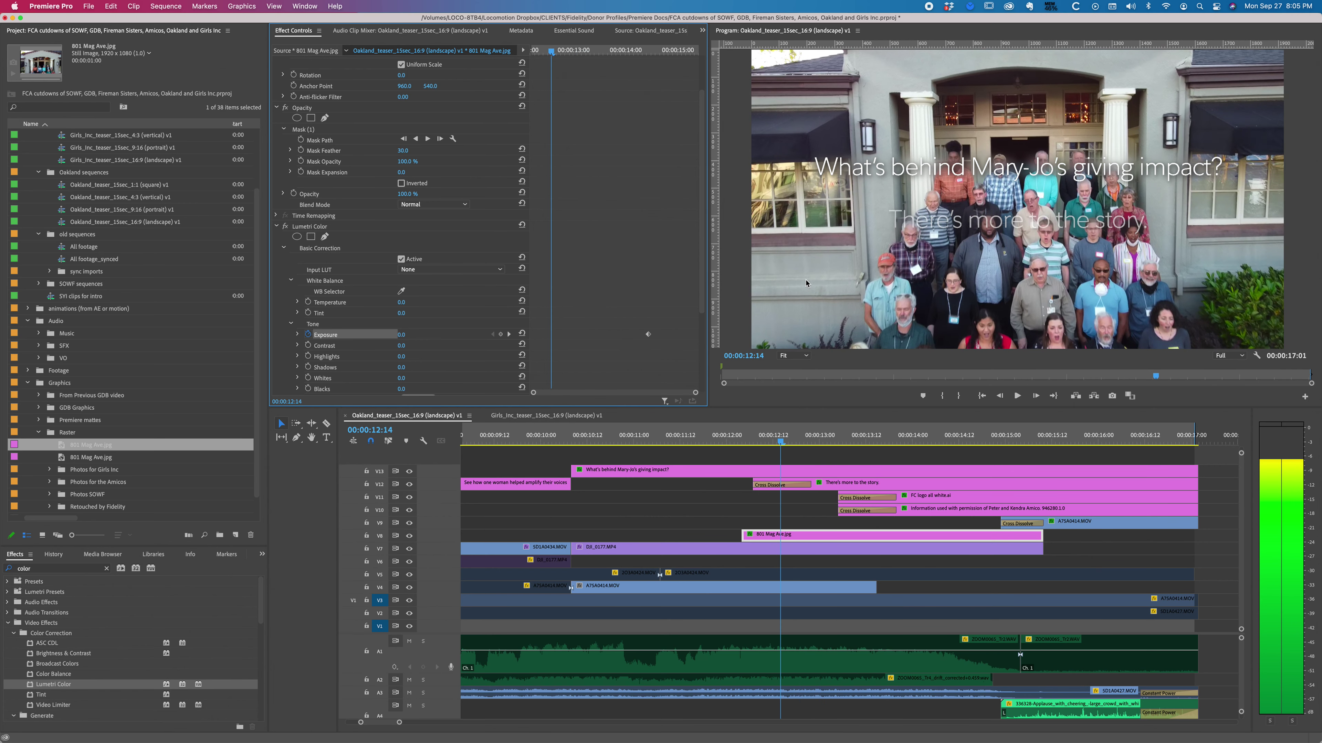
{"action": "key", "text": "shift+Right"}
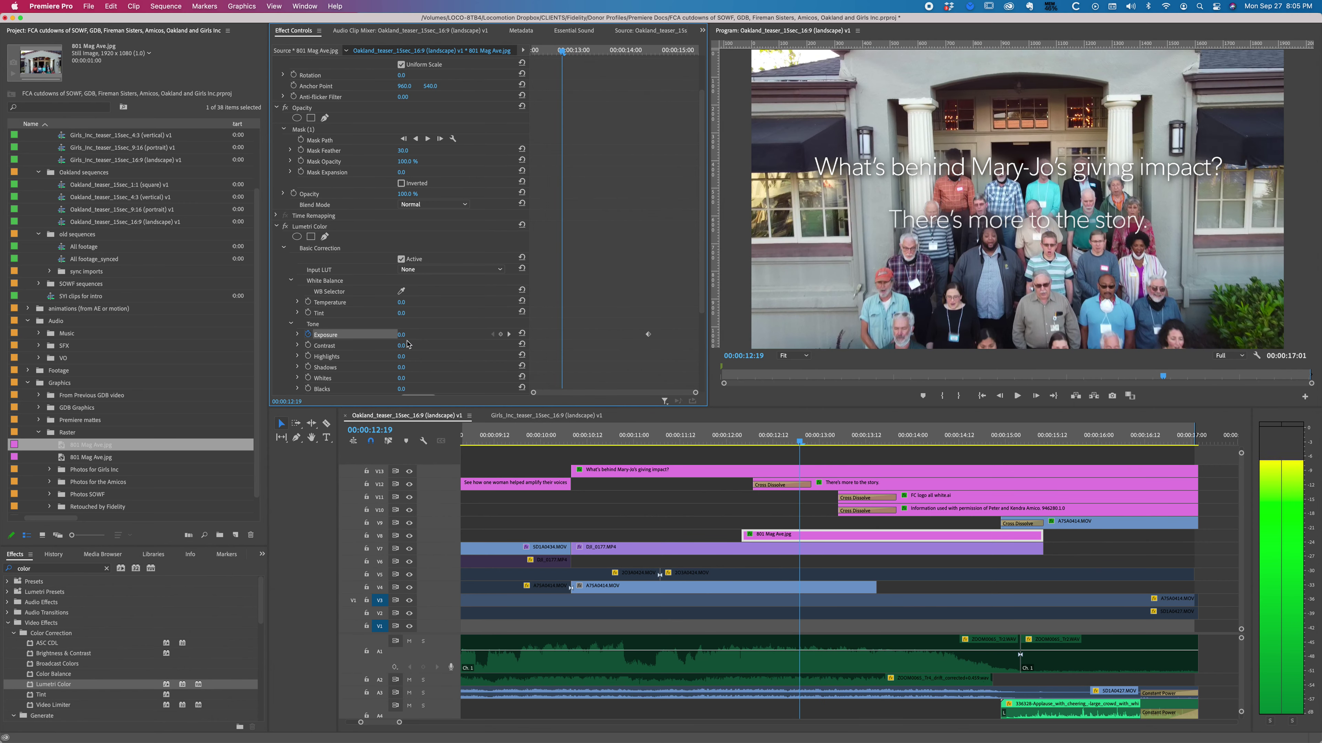
{"action": "left_click", "coordinate": [402, 335]}
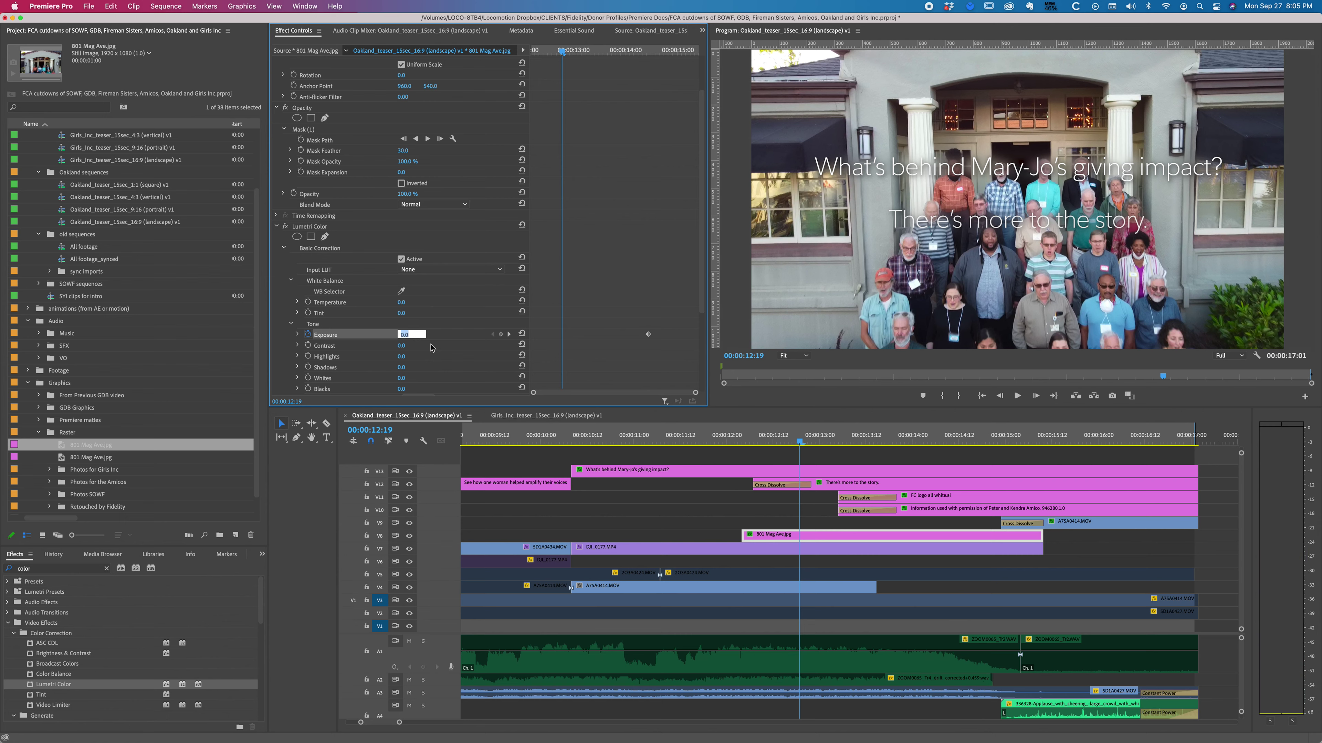
{"action": "type", "text": "7"}
{"action": "key", "text": "Return"}
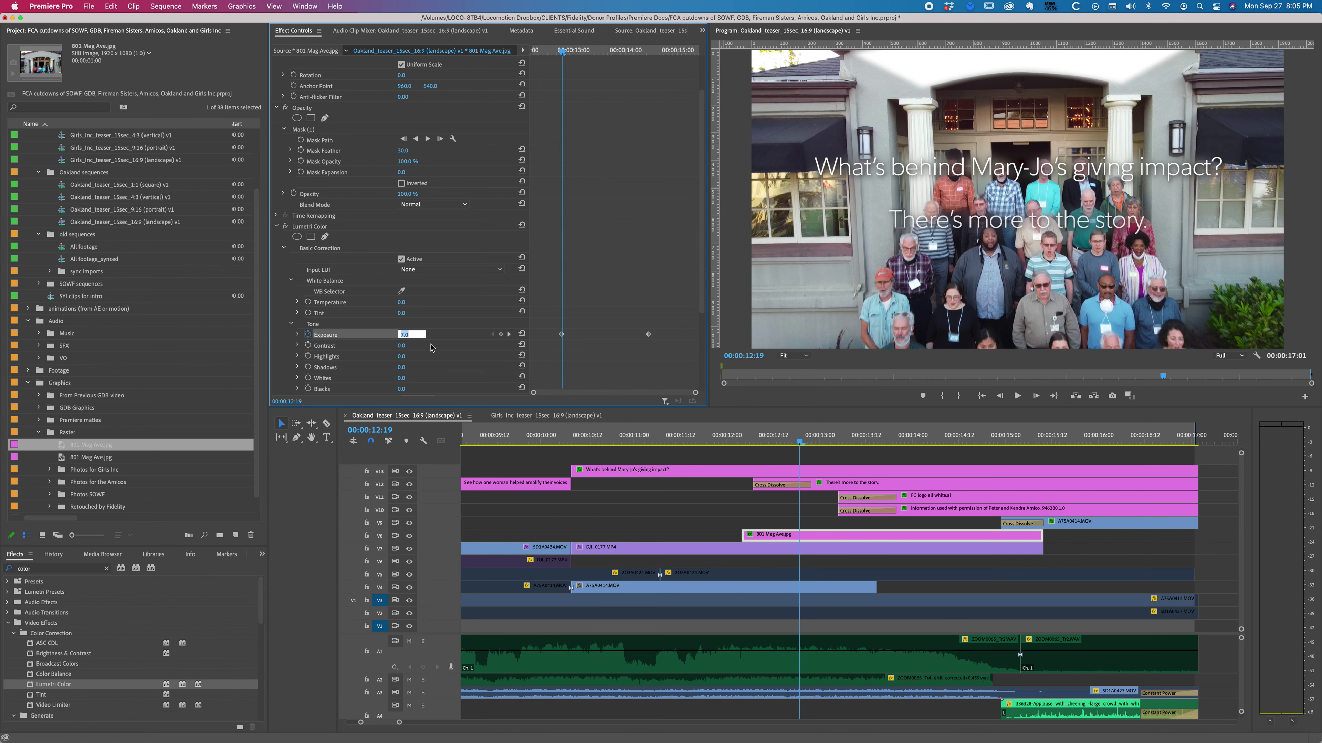
{"action": "type", "text": "-3"}
{"action": "key", "text": "Return"}
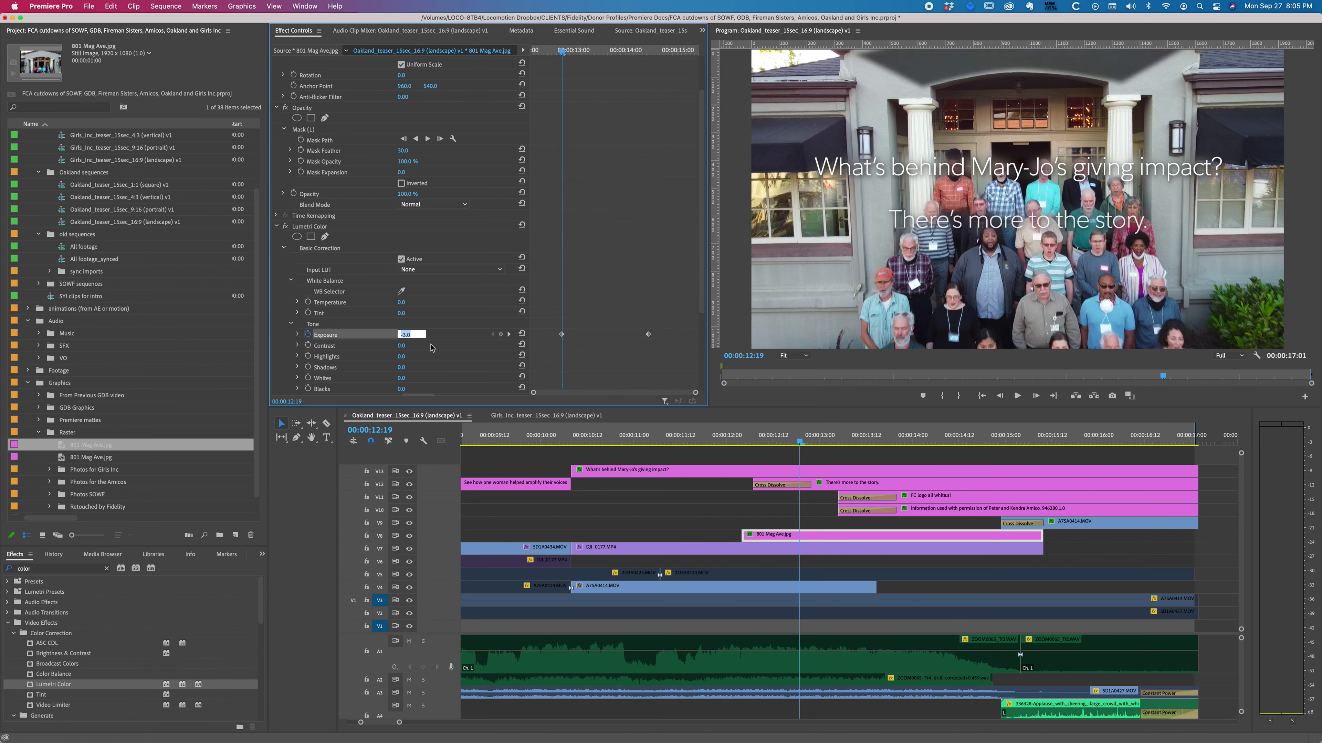
Step: Settle the 12:19 exposure keyframe at 0.3 and play back to check the match
{"action": "type", "text": "7"}
{"action": "key", "text": "Return"}
{"action": "type", "text": "0"}
{"action": "key", "text": "Return"}
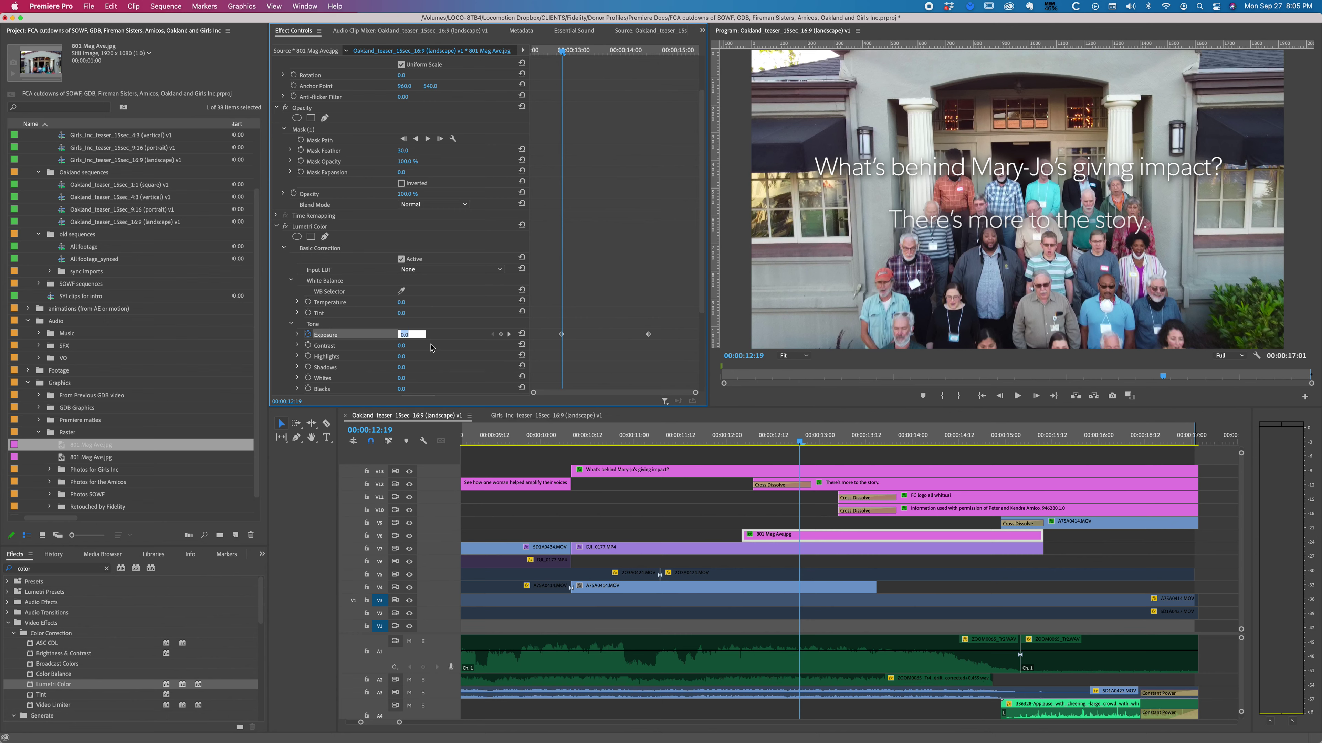
{"action": "type", "text": "0.2"}
{"action": "key", "text": "Return"}
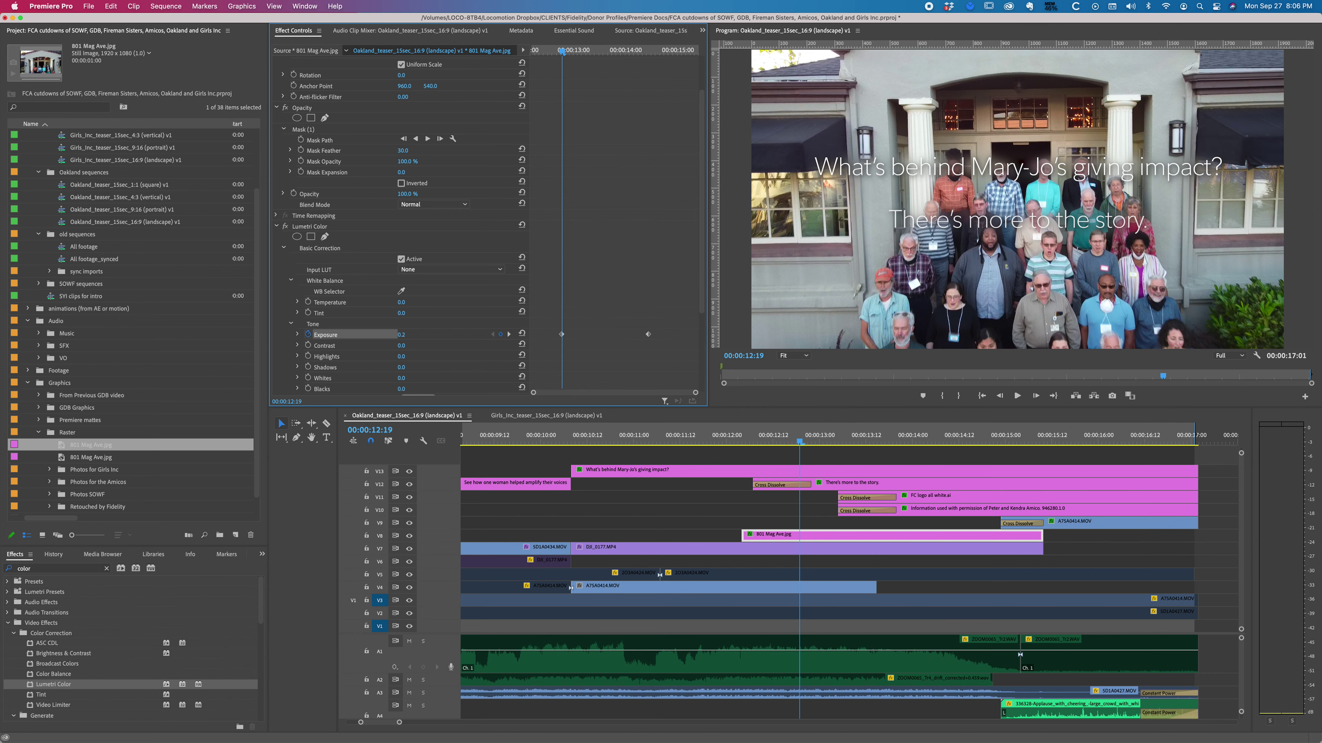
{"action": "left_click", "coordinate": [431, 348]}
{"action": "left_click", "coordinate": [401, 335]}
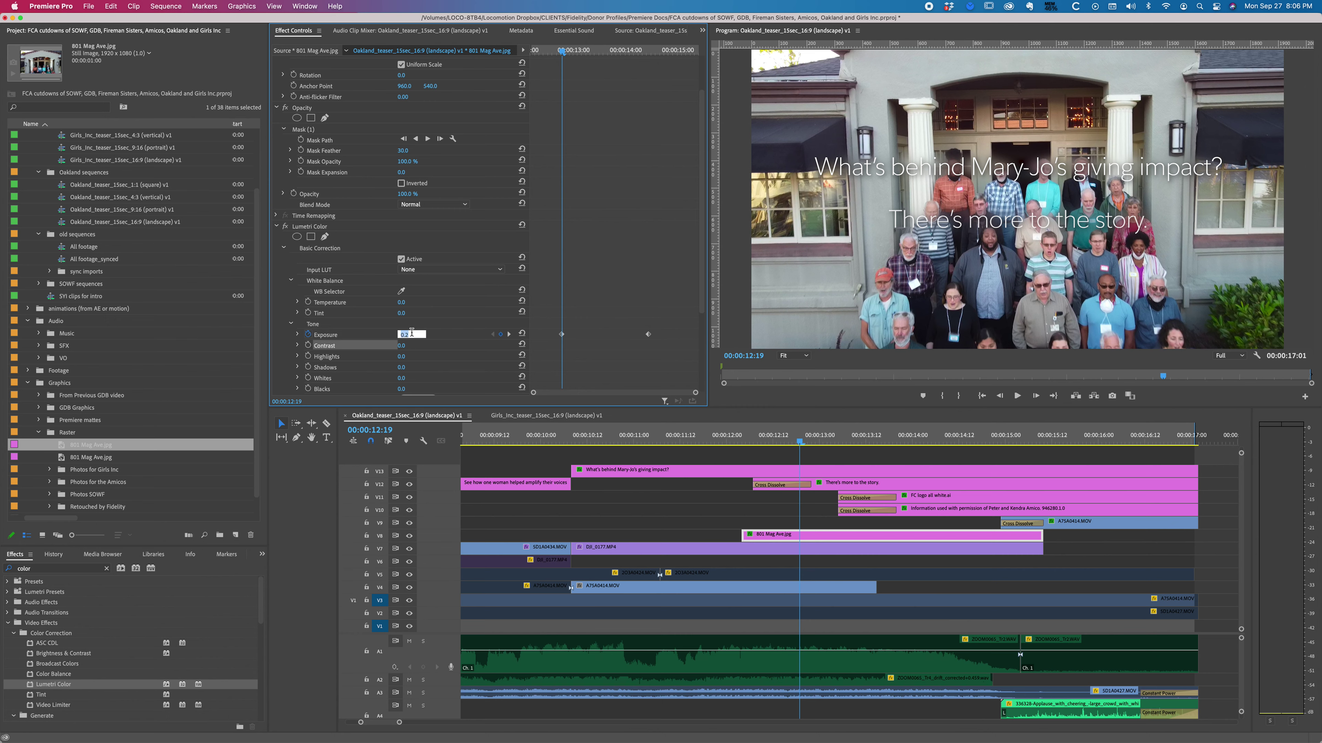
{"action": "type", "text": ".3"}
{"action": "key", "text": "Return"}
{"action": "key", "text": "j"}
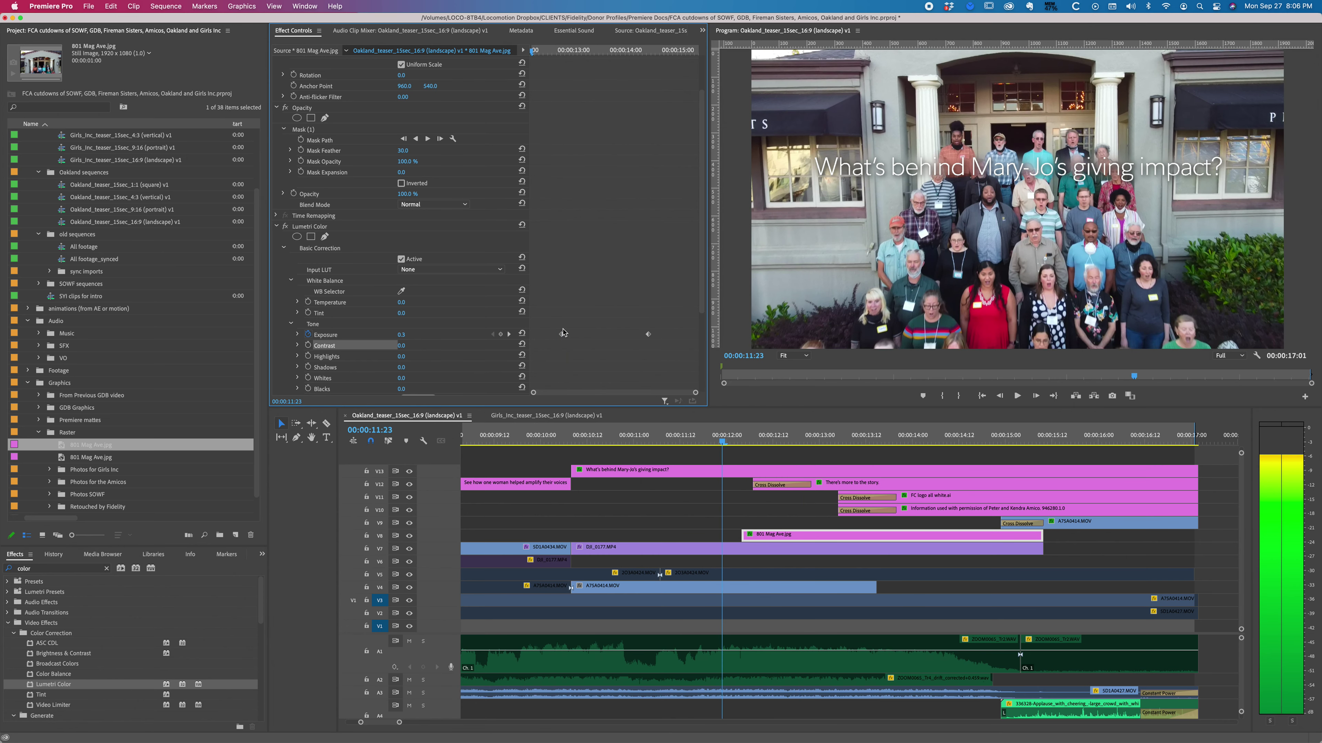
{"action": "key", "text": "l"}
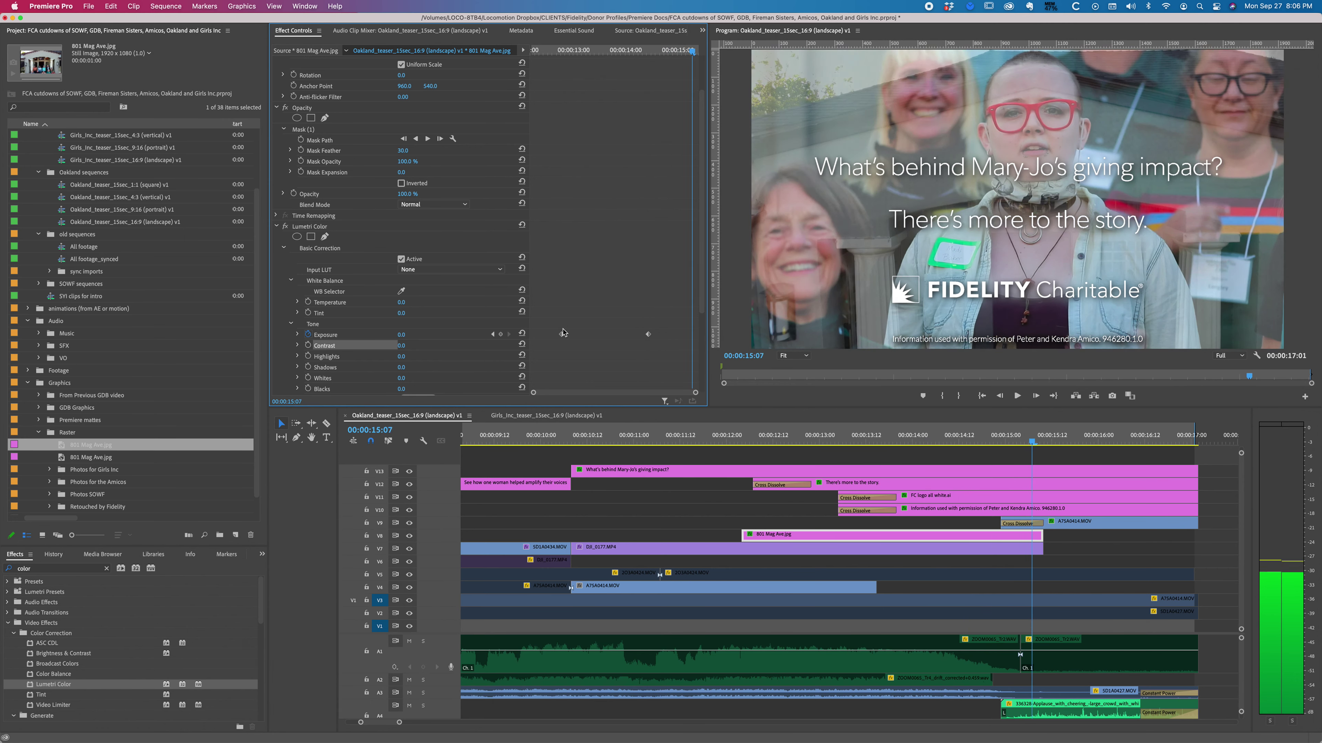
{"action": "key", "text": "super+shift+s"}
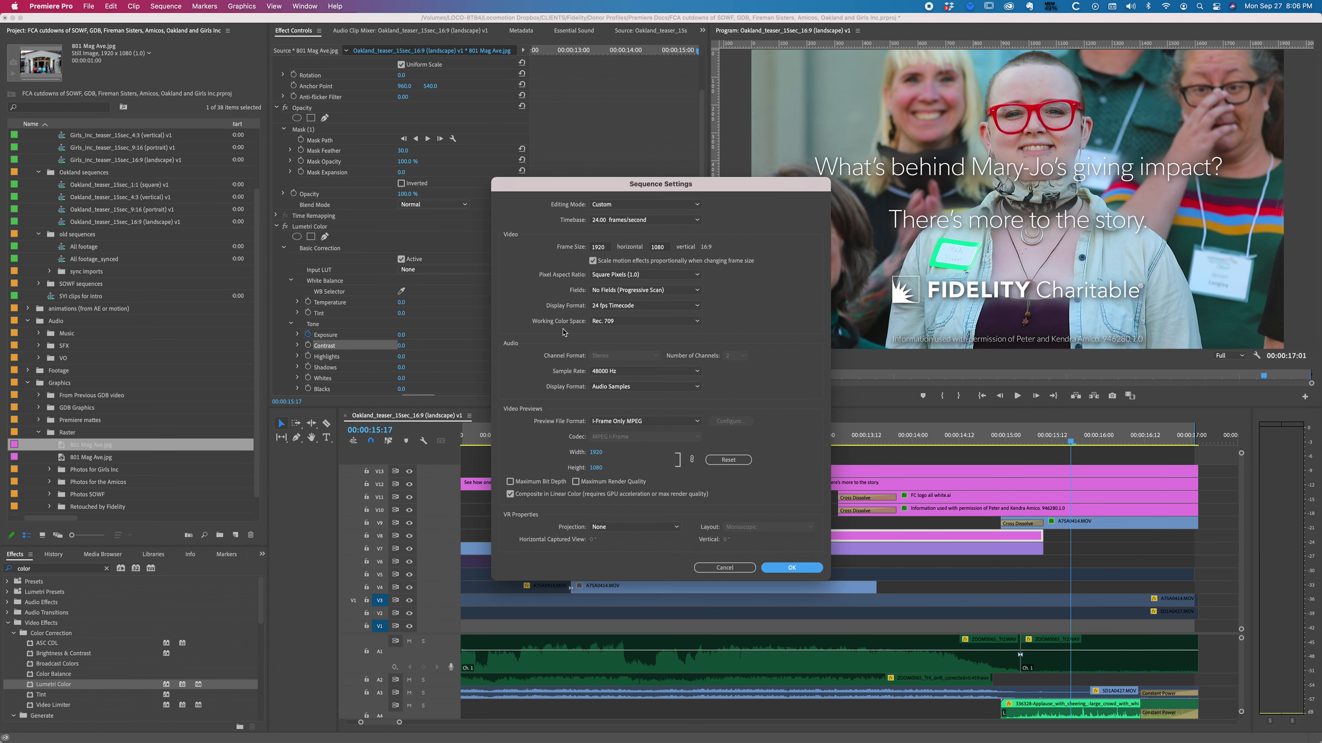
{"action": "left_click", "coordinate": [725, 567]}
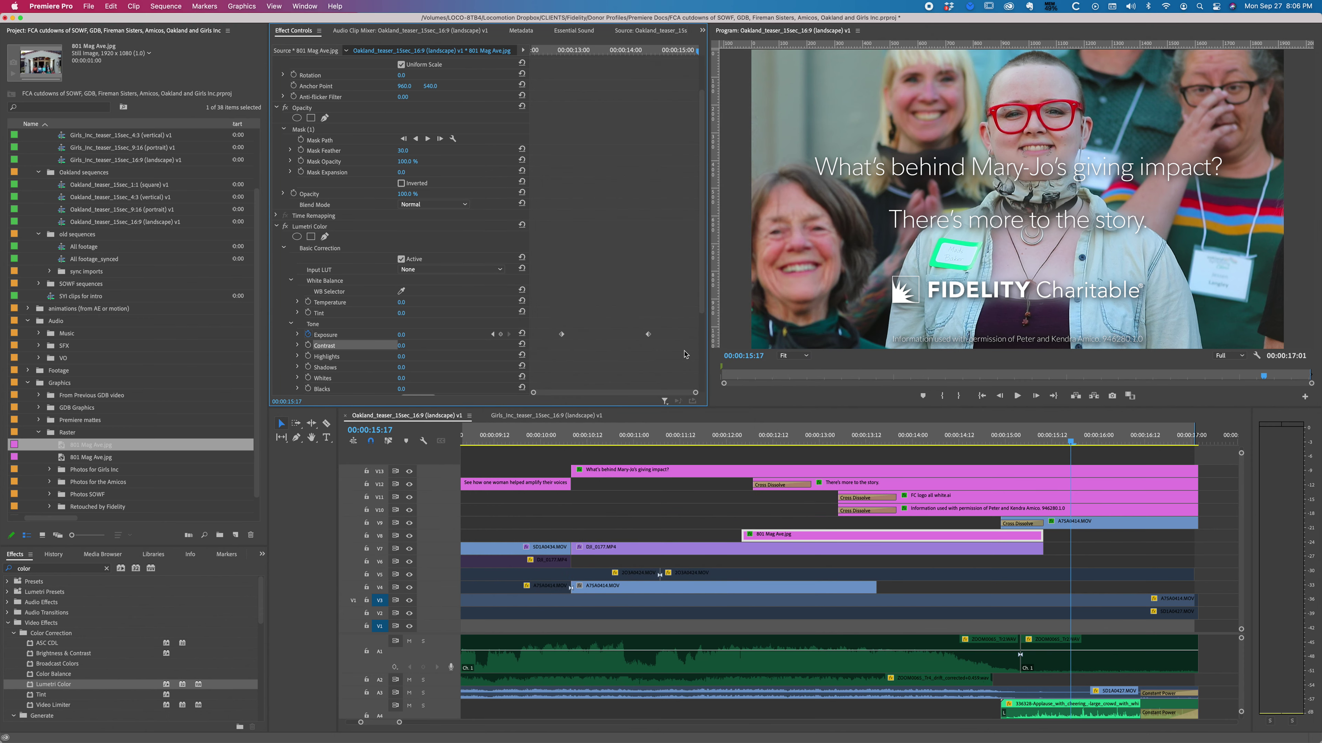